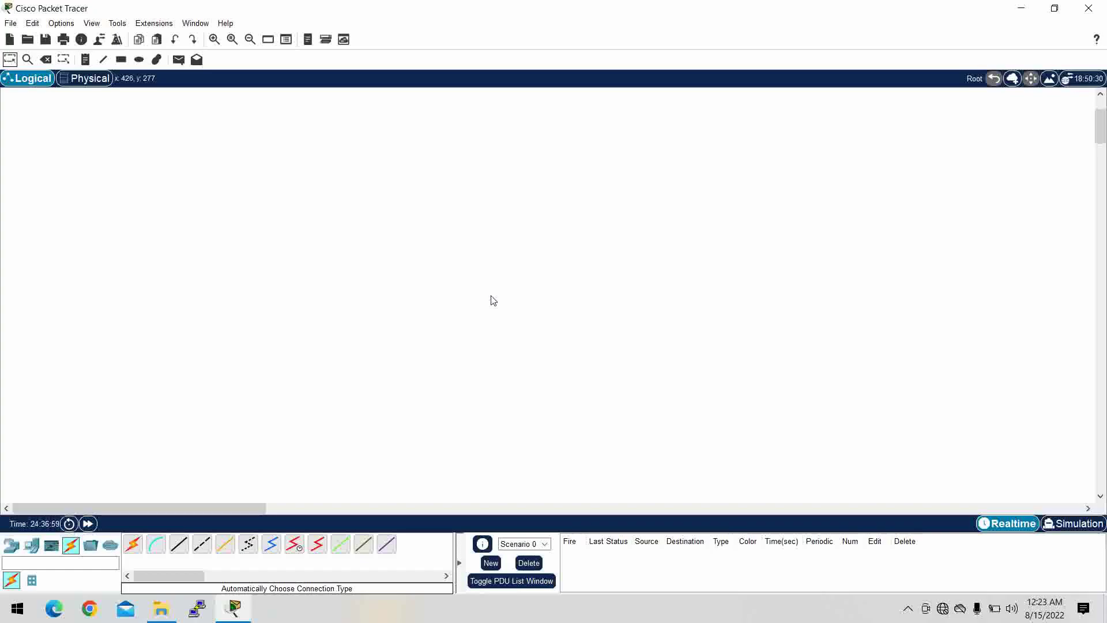
# Step: Place a 2960 switch in the upper middle of the empty workspace
pyautogui.click(30, 548)
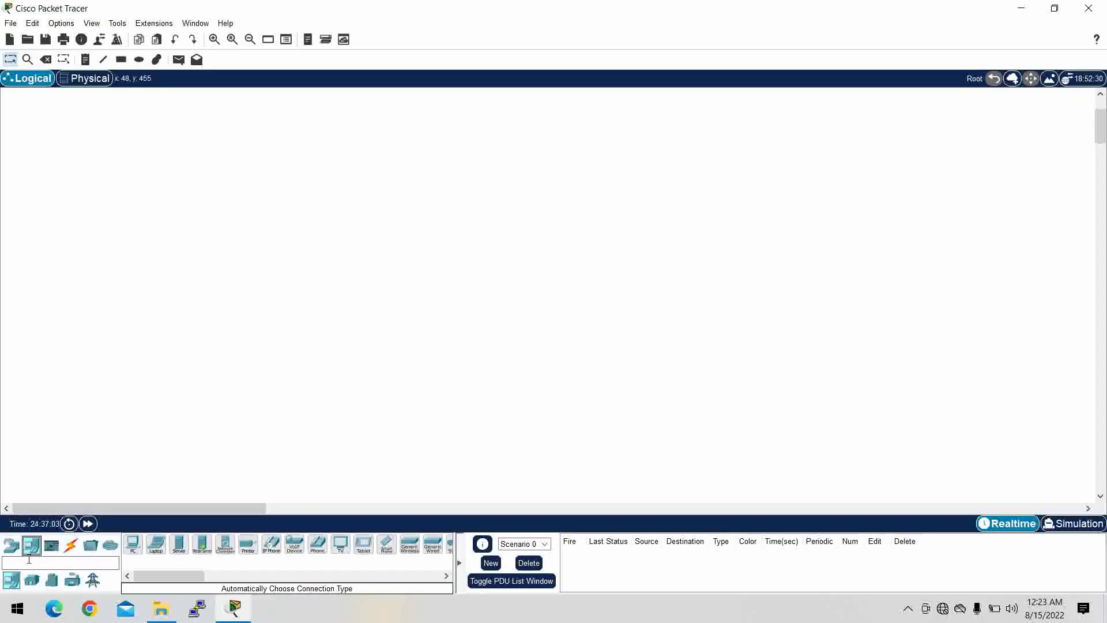
pyautogui.click(14, 546)
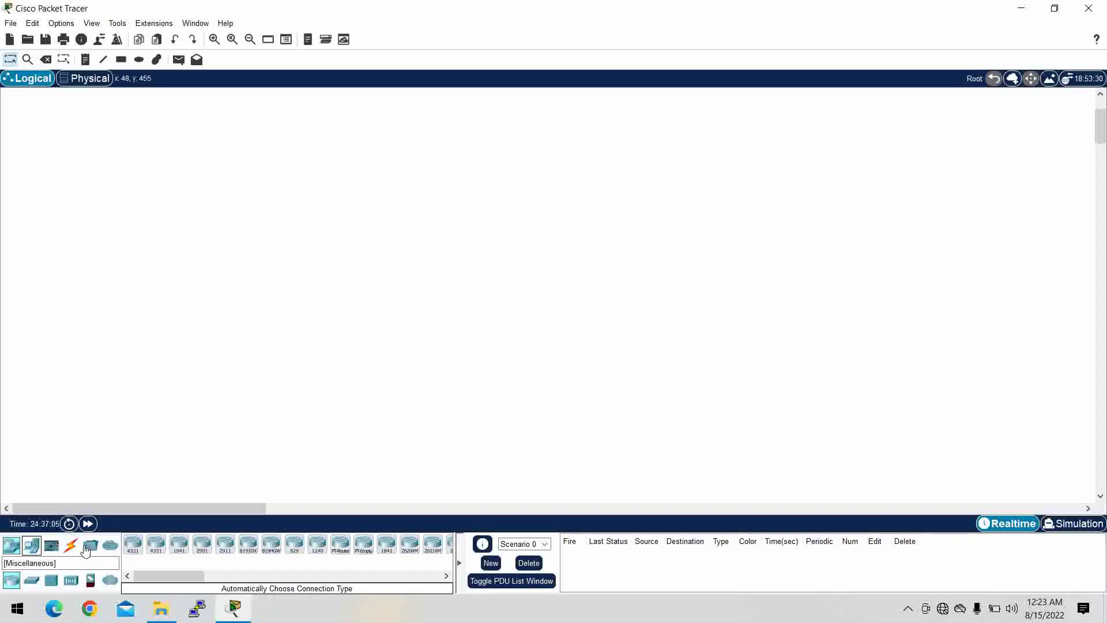
pyautogui.click(32, 580)
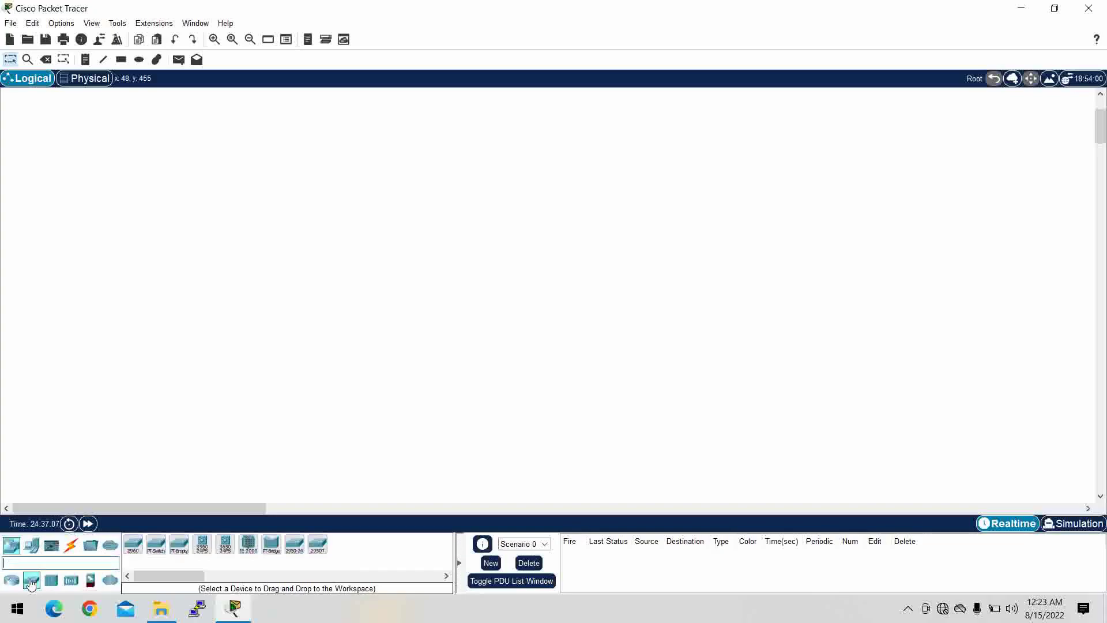
pyautogui.click(131, 547)
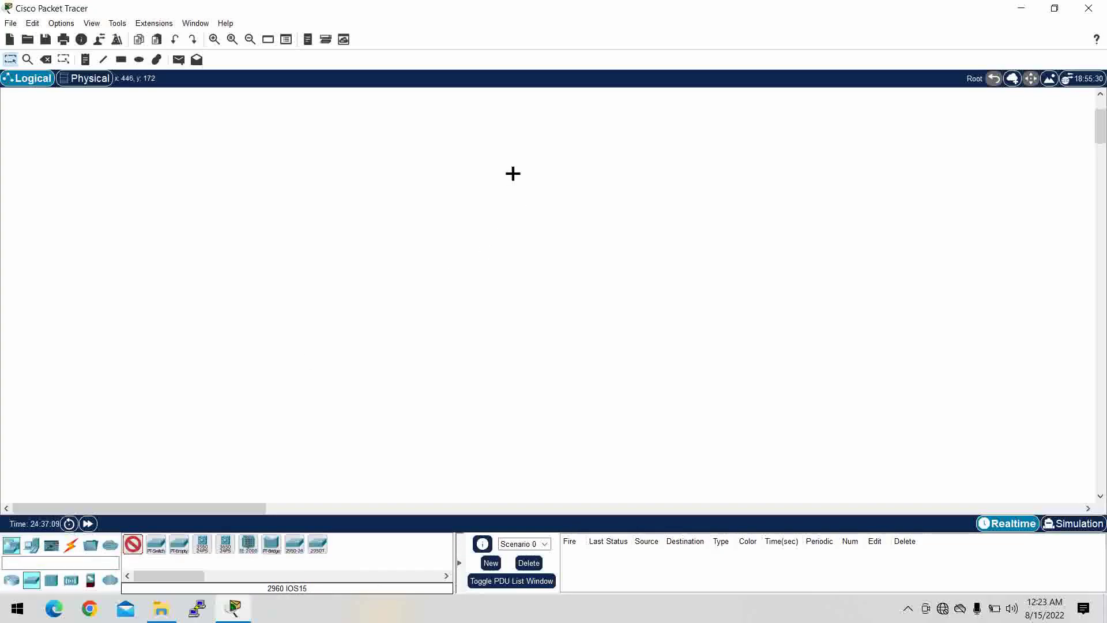
pyautogui.click(528, 178)
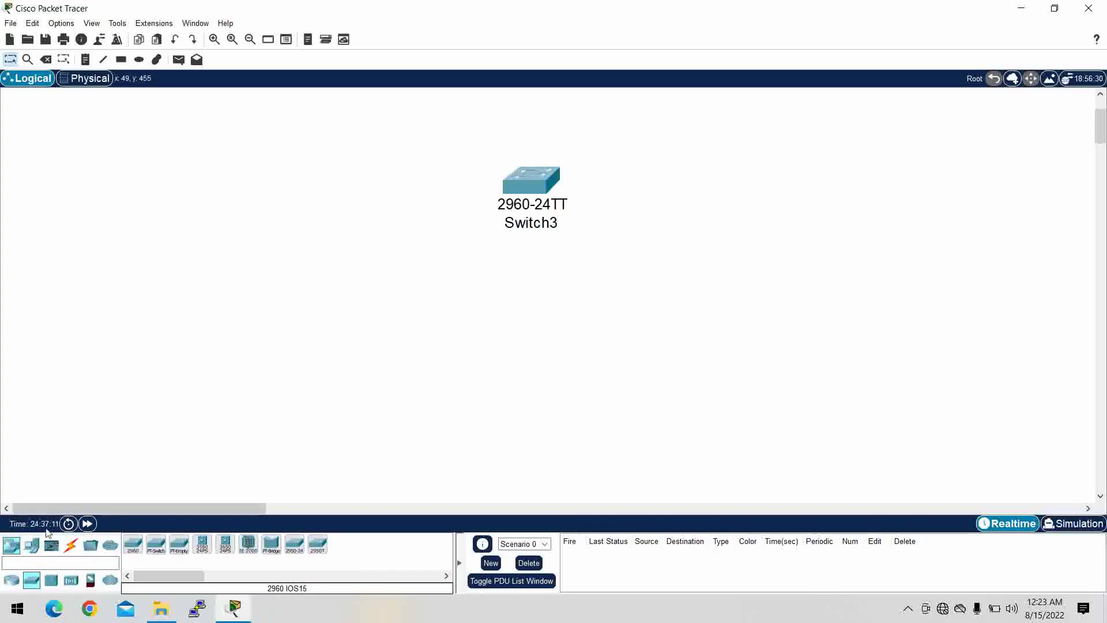
# Step: Add a PC, a laptop and a server in a row below the switch
pyautogui.click(32, 545)
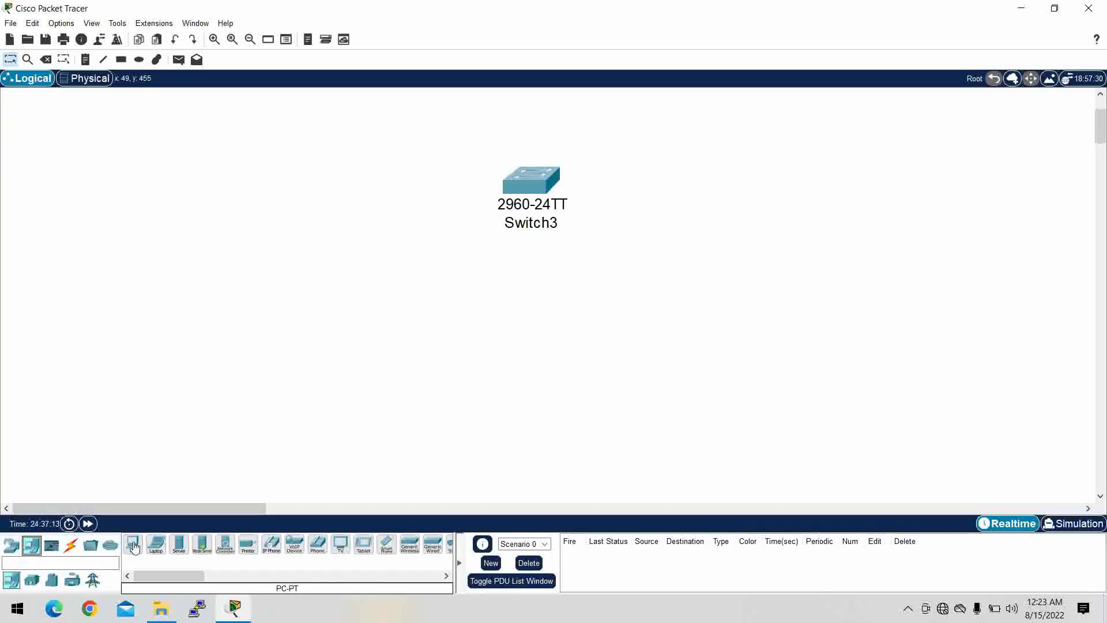
pyautogui.click(133, 545)
pyautogui.click(349, 314)
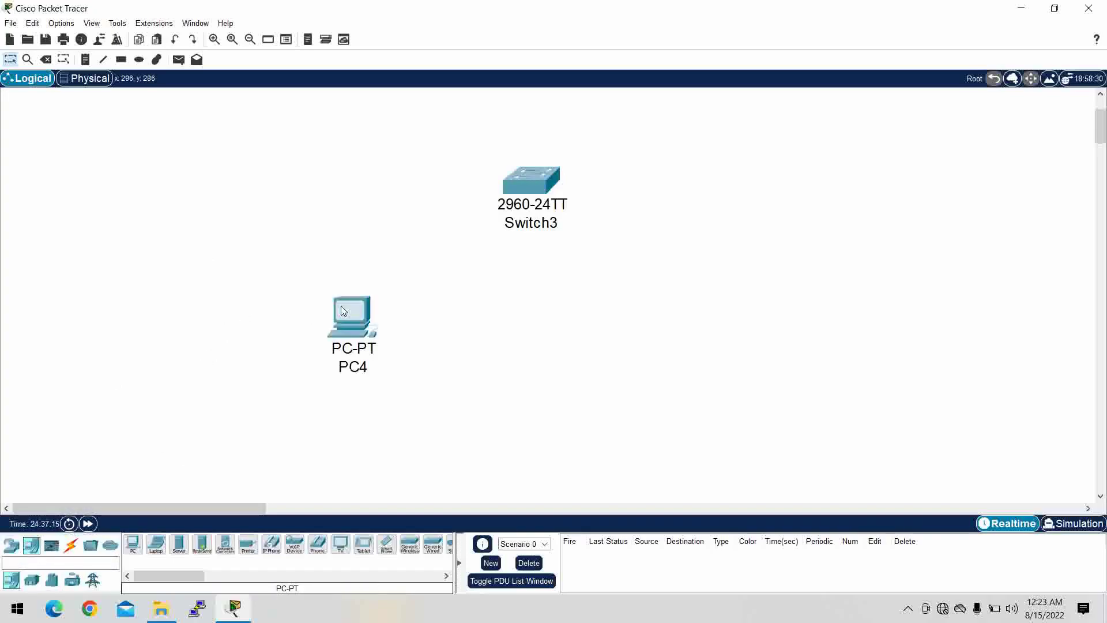
pyautogui.click(156, 545)
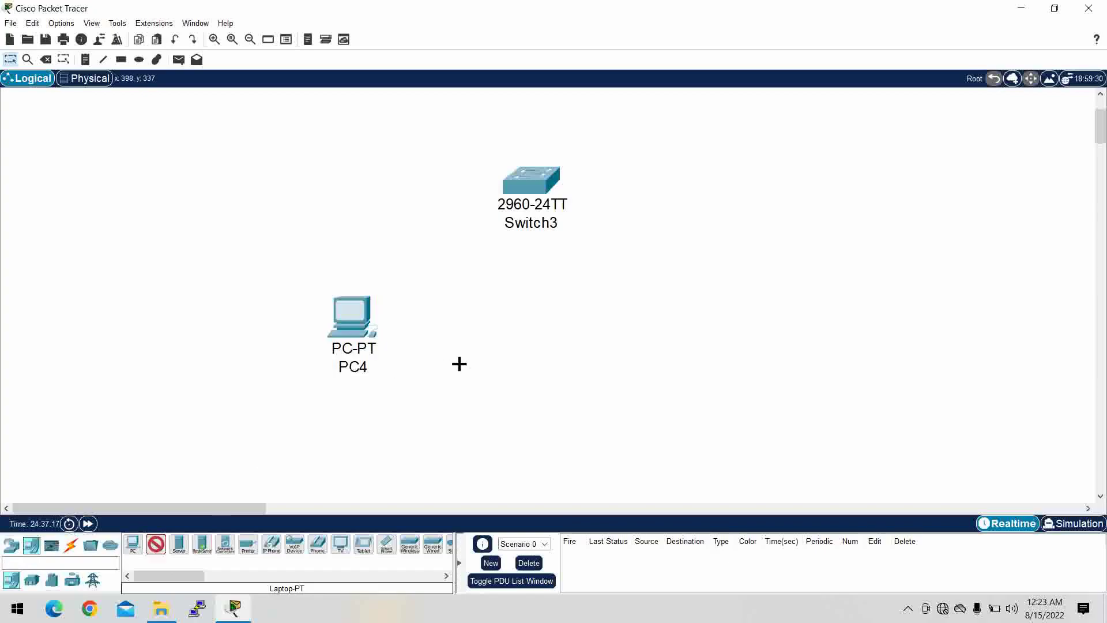
pyautogui.click(508, 348)
pyautogui.click(178, 544)
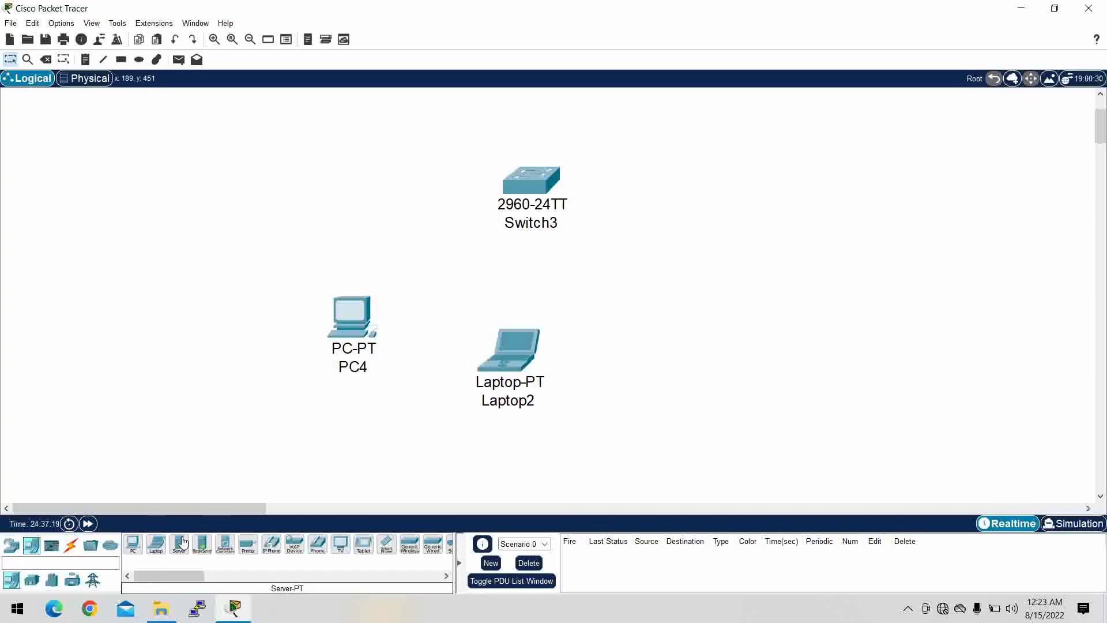
pyautogui.click(692, 335)
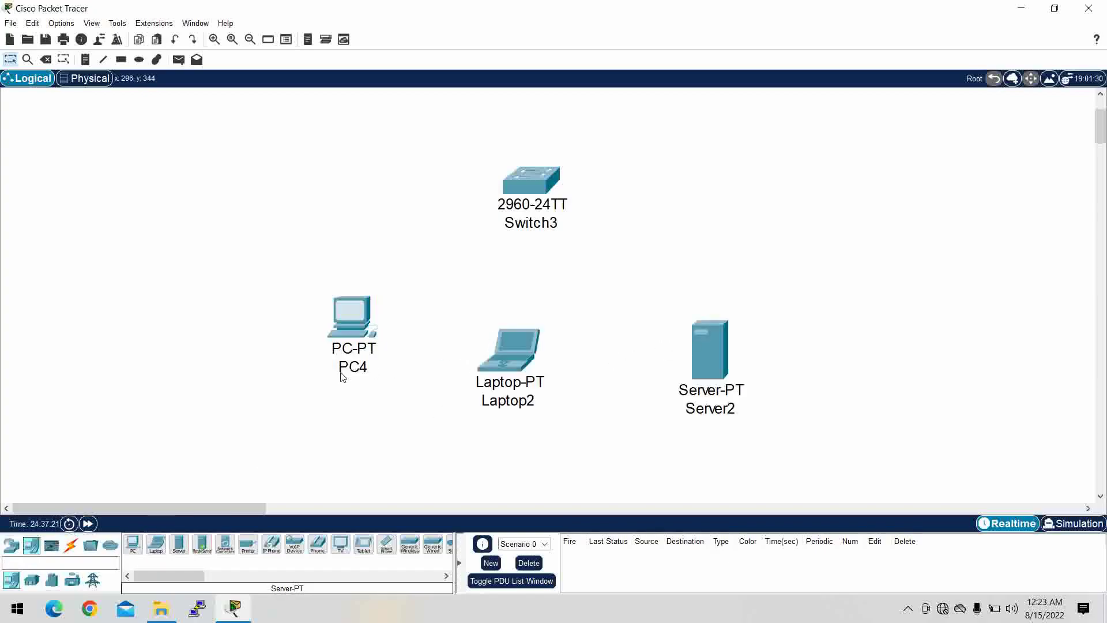
# Step: Cable the PC, the laptop and the server to the switch using the automatically chosen connection type
pyautogui.click(71, 544)
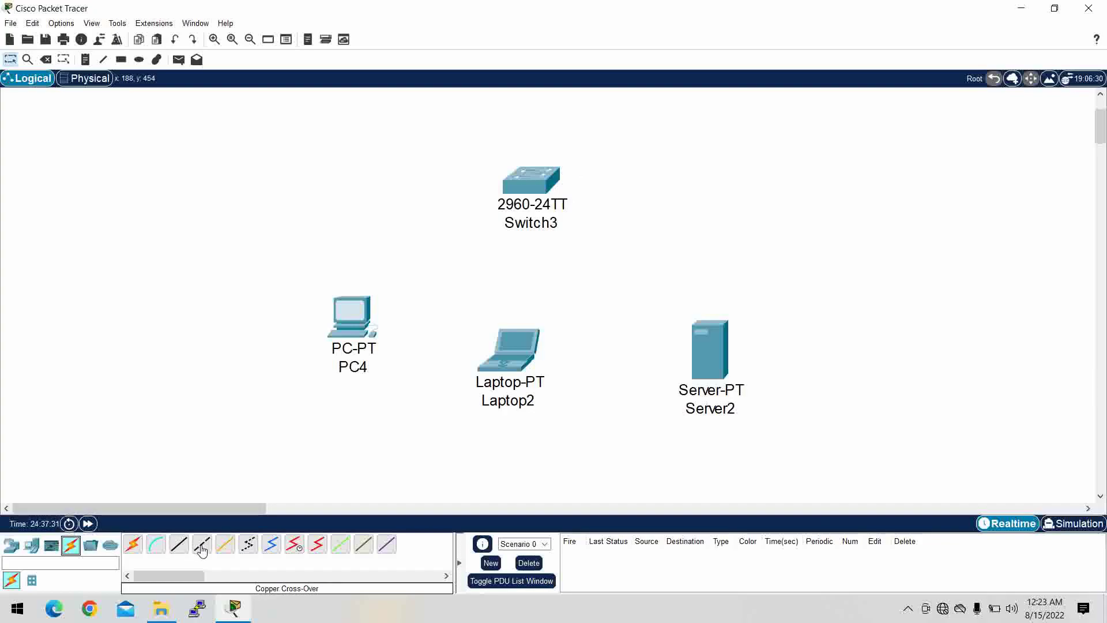
pyautogui.click(133, 546)
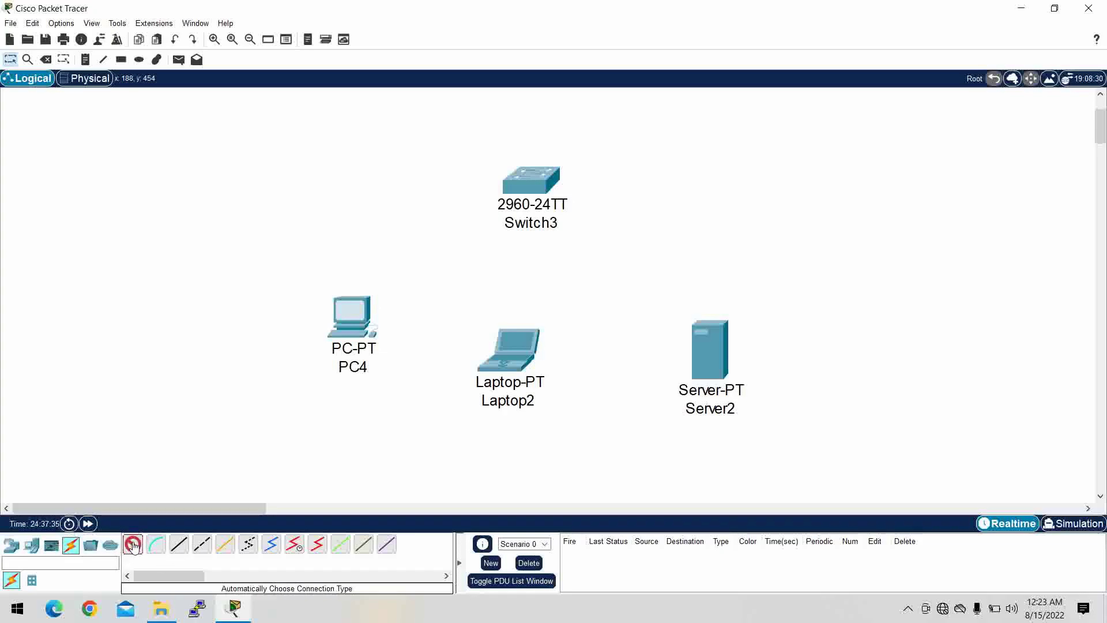
pyautogui.click(363, 315)
pyautogui.click(531, 174)
pyautogui.click(133, 544)
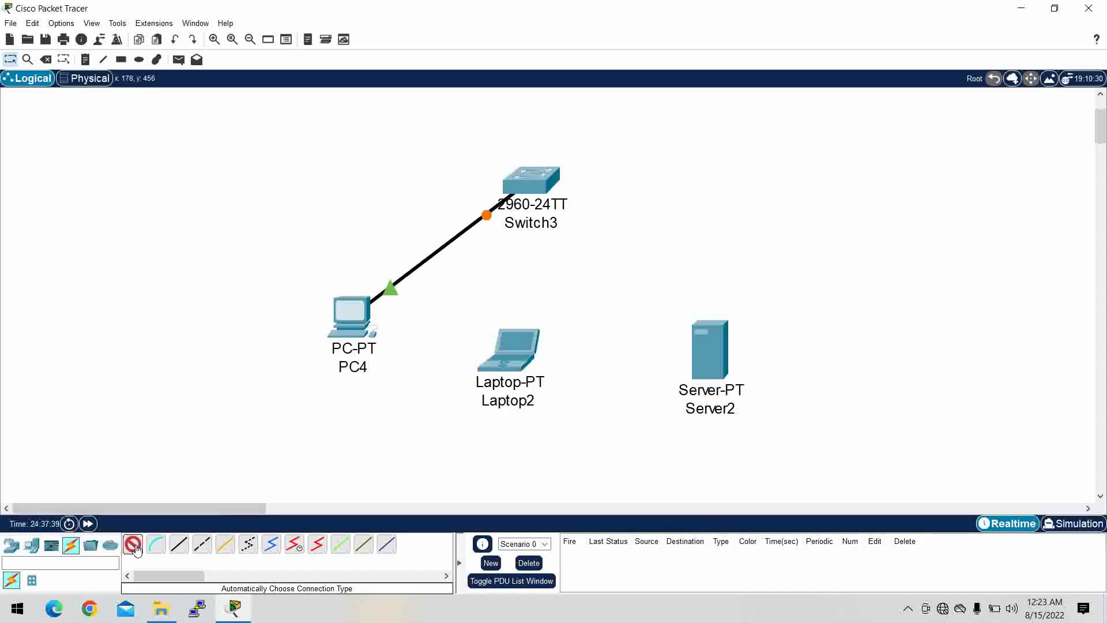
pyautogui.click(519, 367)
pyautogui.click(538, 178)
pyautogui.click(133, 544)
pyautogui.click(709, 352)
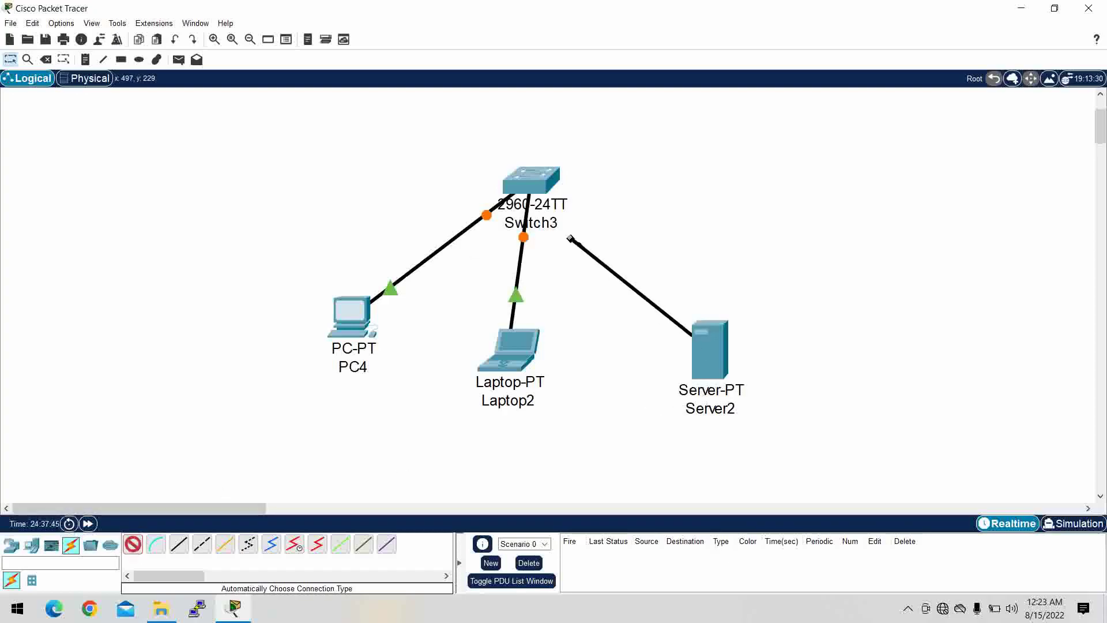
pyautogui.click(539, 189)
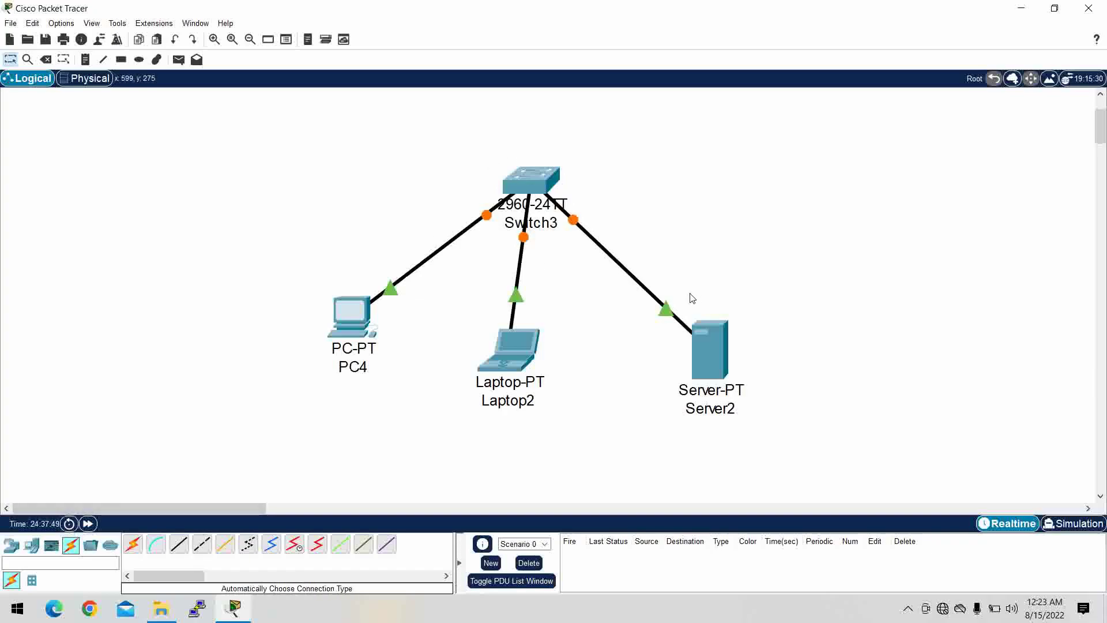
# Step: Give PC4 the static IPv4 address 192.168.10.10, subnet mask 255.255.255.0 and default gateway 192.168.10.1
pyautogui.click(361, 314)
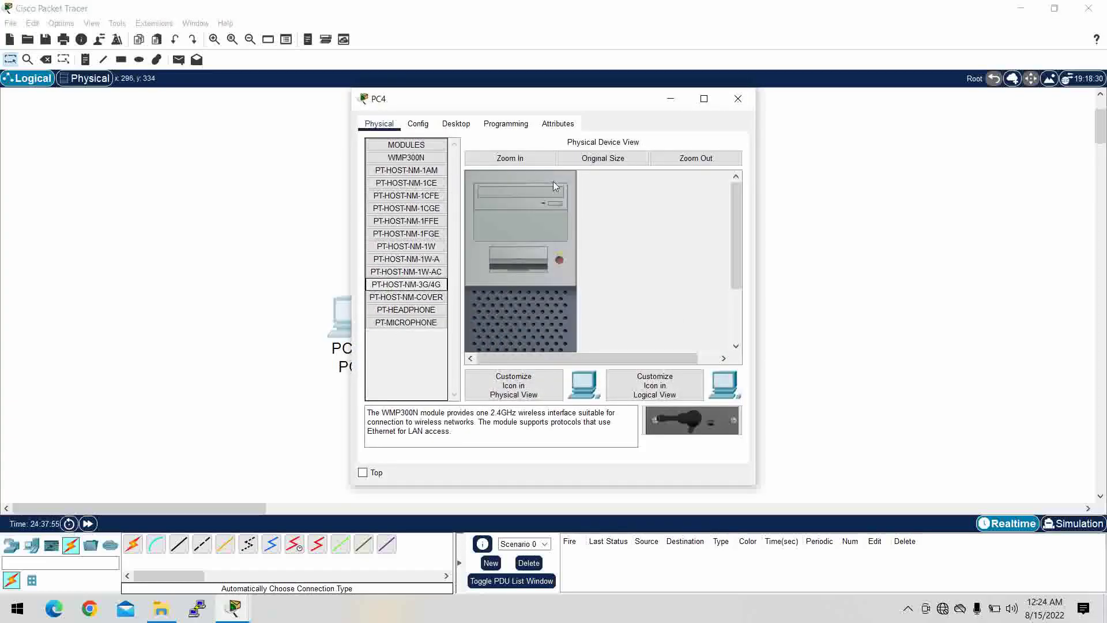
pyautogui.click(737, 99)
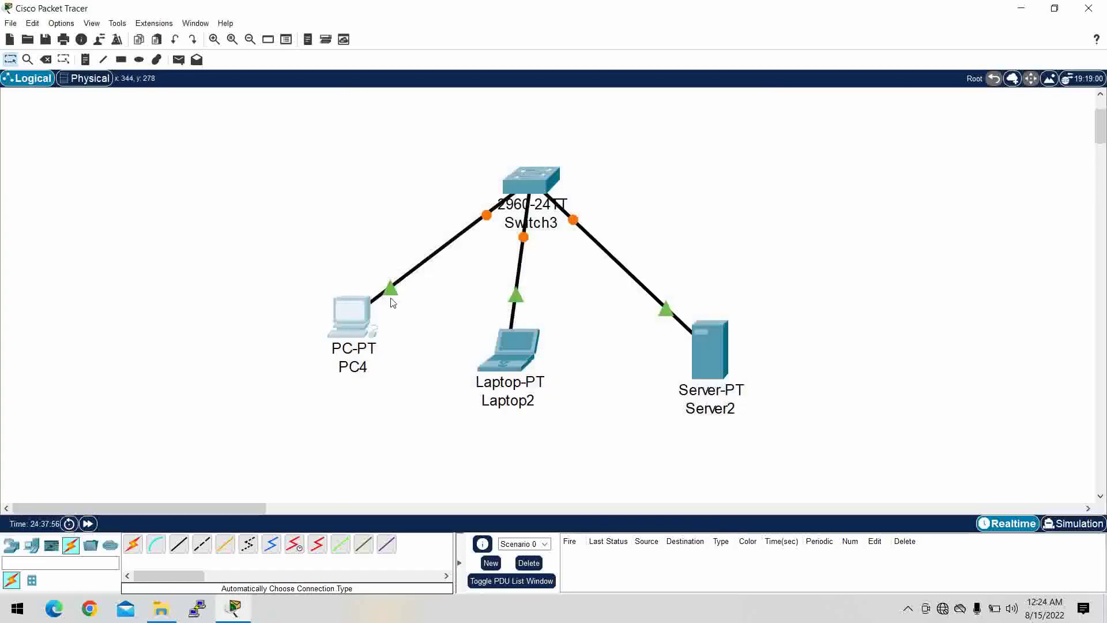
pyautogui.click(349, 312)
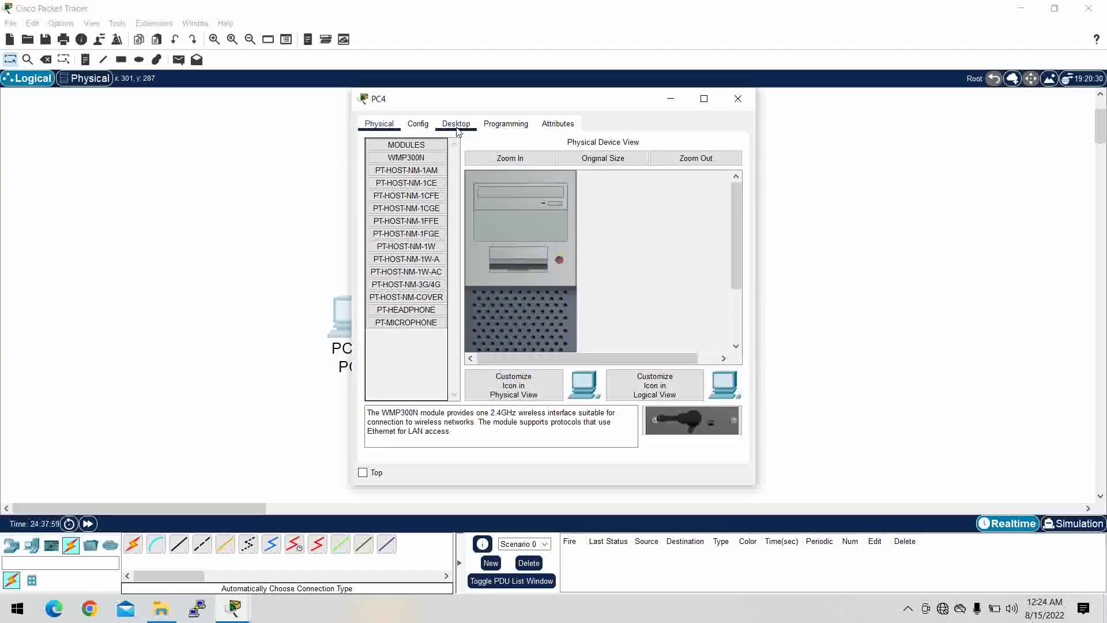
pyautogui.click(456, 128)
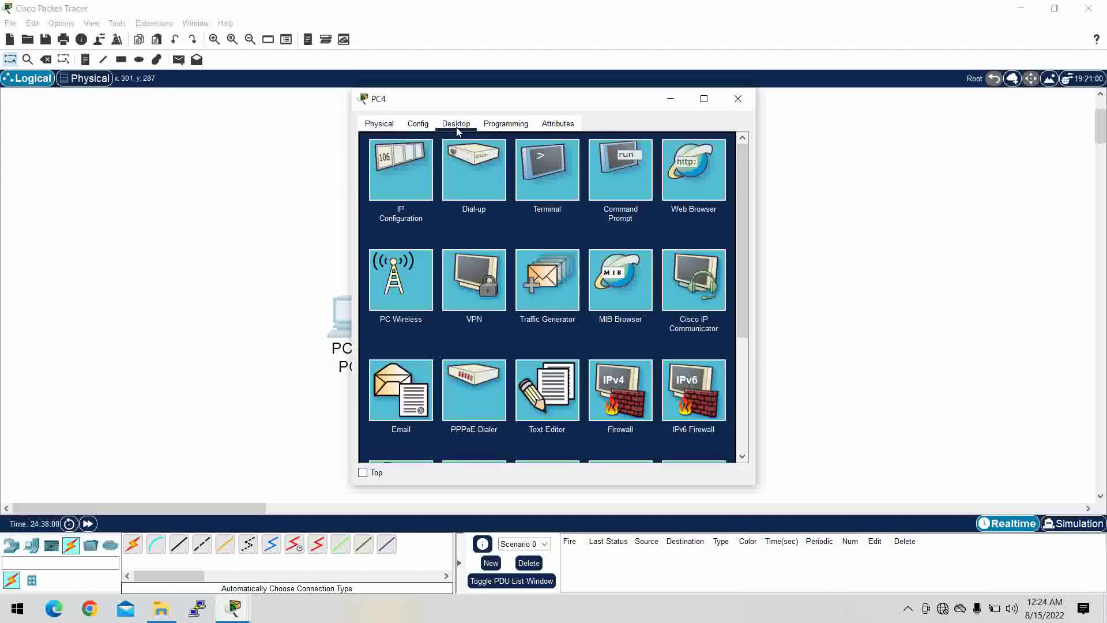
pyautogui.click(411, 185)
pyautogui.click(512, 207)
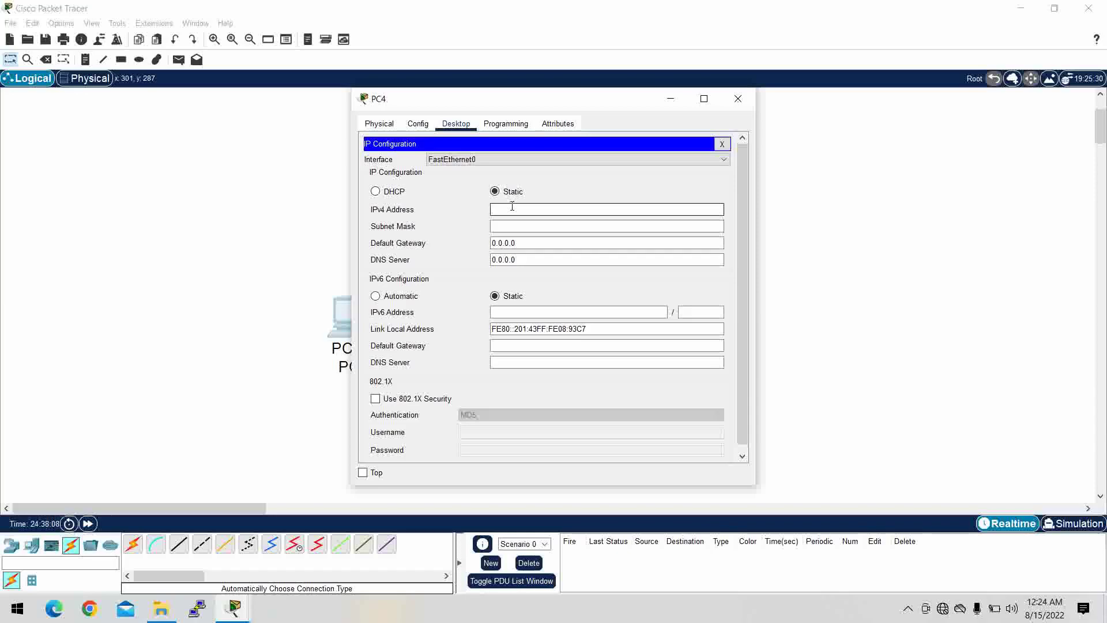
pyautogui.click(512, 206)
pyautogui.write('192.168.10.1')
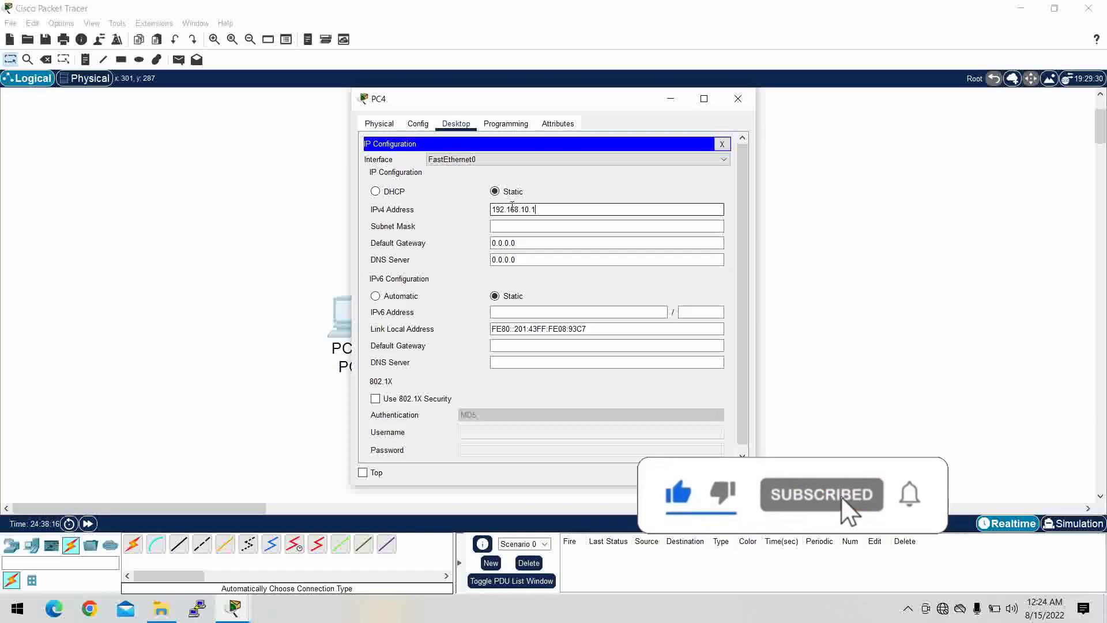
pyautogui.write('0')
pyautogui.click(551, 226)
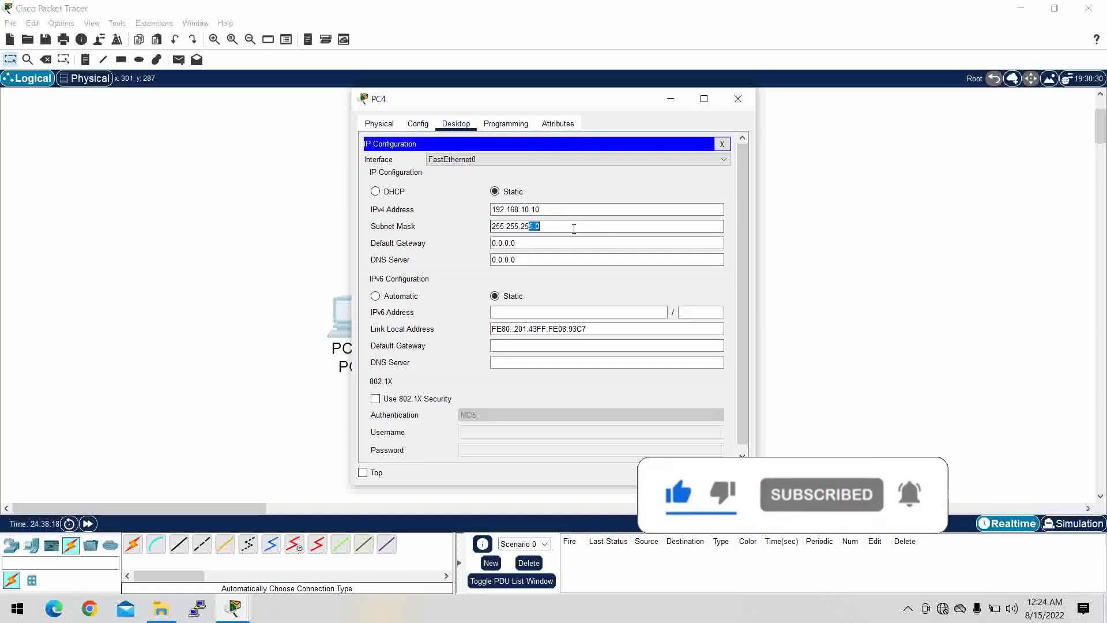
pyautogui.click(530, 243)
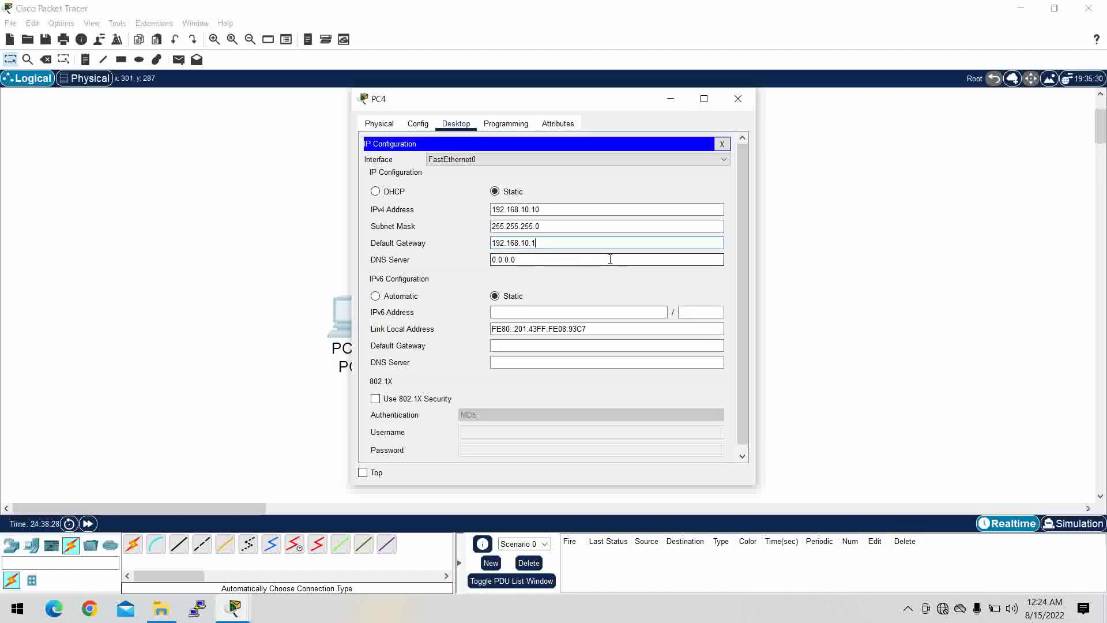
pyautogui.click(736, 101)
# Step: Assign the laptop the static IPv4 address 192.168.10.20 with subnet mask 255.255.255.0
pyautogui.click(491, 364)
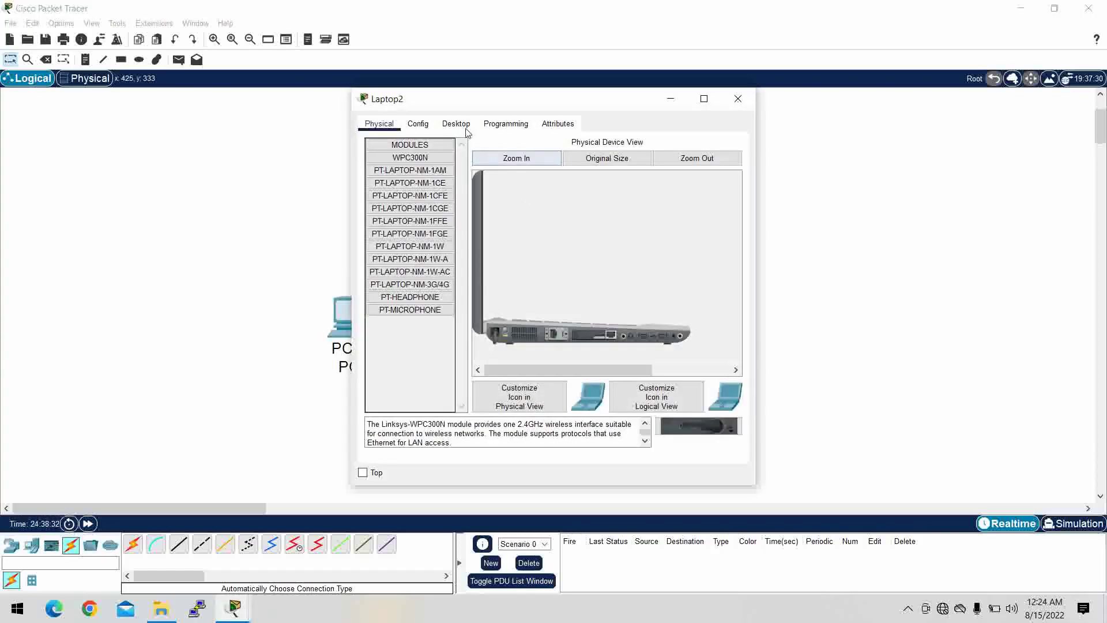
pyautogui.click(458, 123)
pyautogui.click(415, 171)
pyautogui.click(516, 214)
pyautogui.write('192.168.10.')
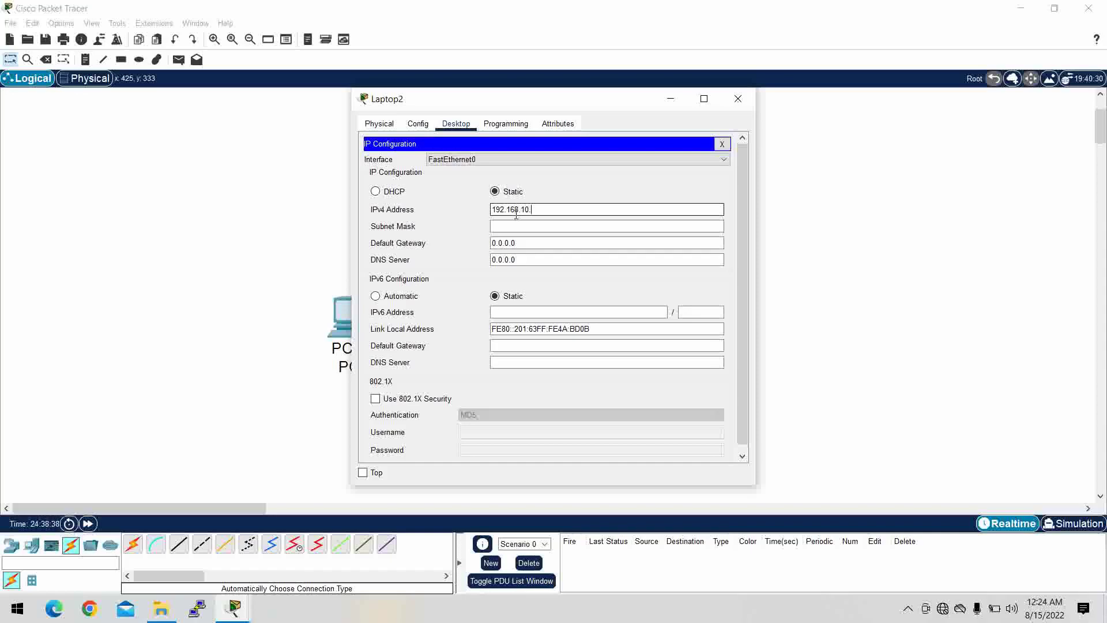
pyautogui.write('20')
pyautogui.click(519, 226)
# Step: Set the laptop's default gateway to 192.168.10.1 and close its configuration
pyautogui.click(530, 247)
pyautogui.press('BackSpace')
pyautogui.press('BackSpace')
pyautogui.press('BackSpace')
pyautogui.press('BackSpace')
pyautogui.press('BackSpace')
pyautogui.press('BackSpace')
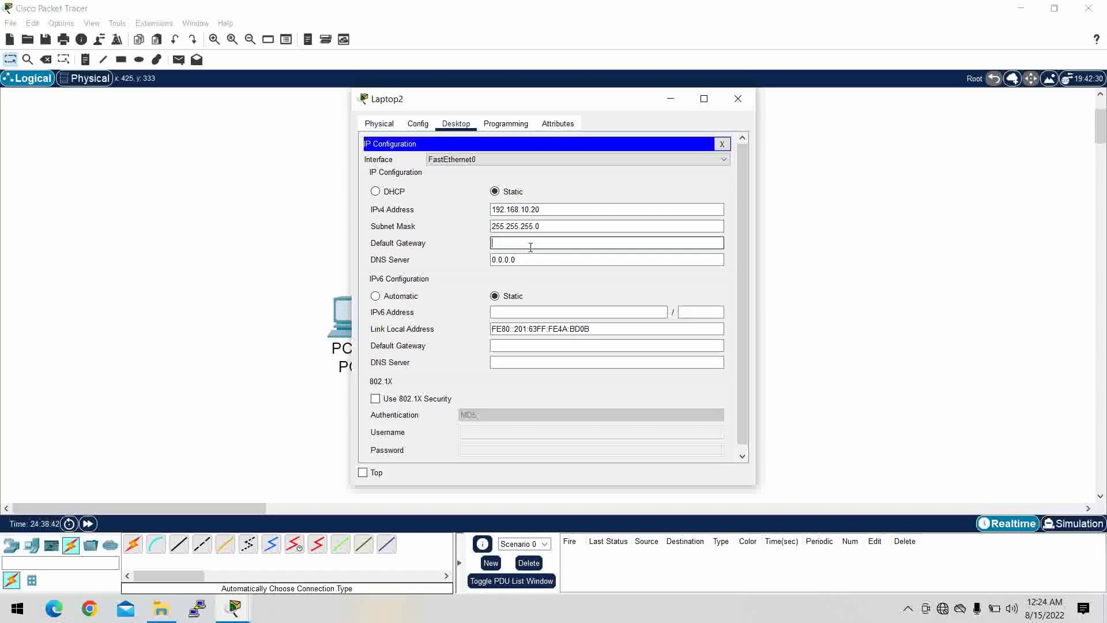
pyautogui.write('192.168.10.1')
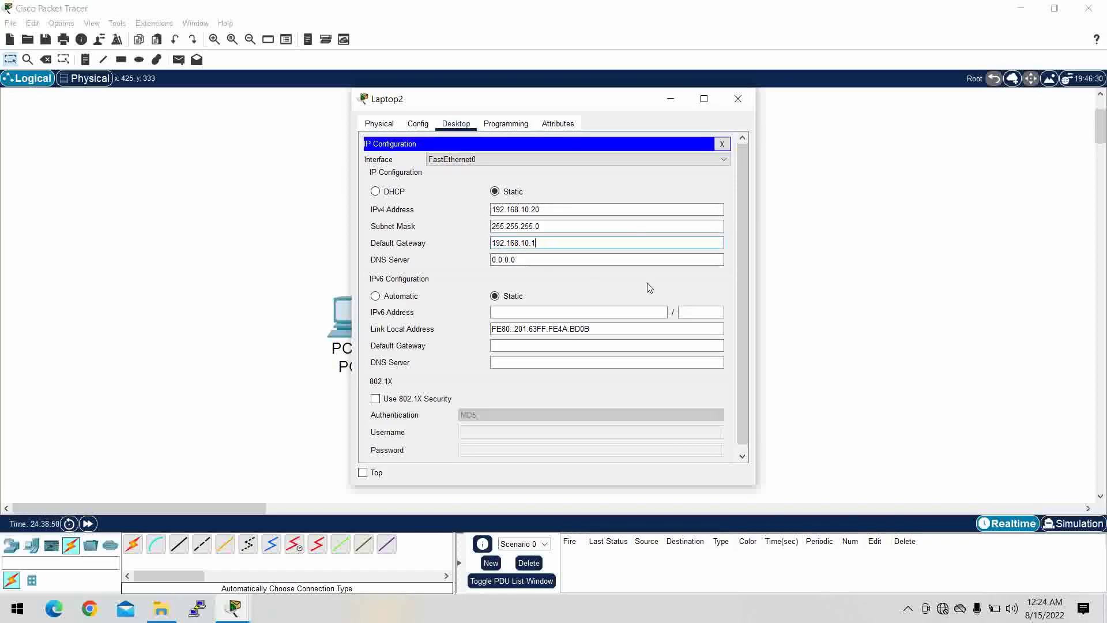
pyautogui.click(722, 143)
pyautogui.click(738, 99)
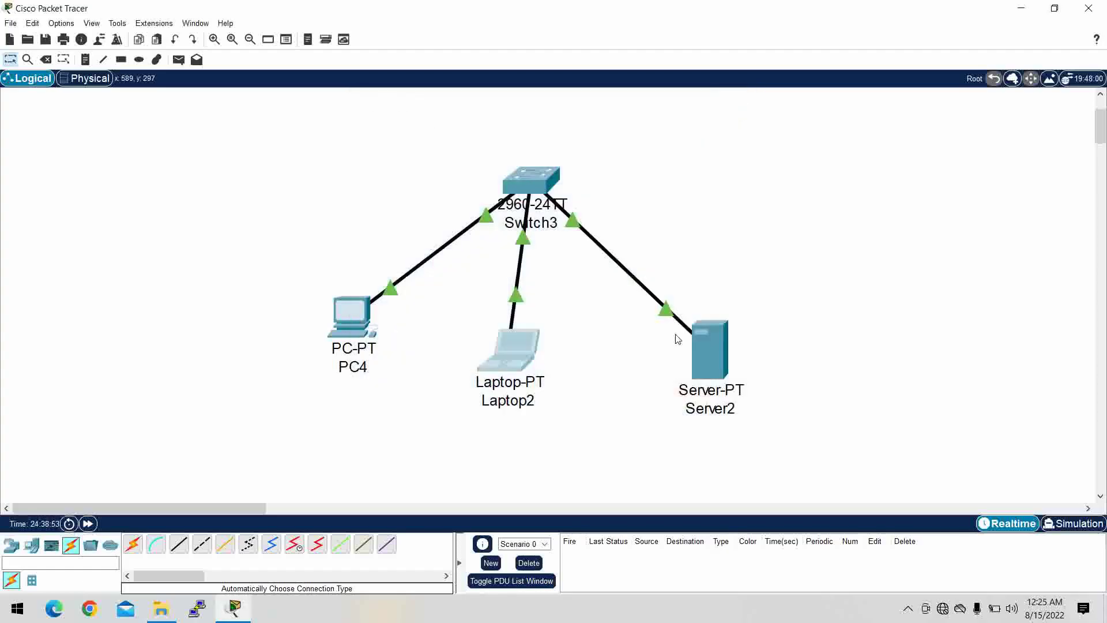
# Step: Assign the server the static IPv4 address 192.168.10.3 with subnet mask 255.255.255.0
pyautogui.click(720, 369)
pyautogui.click(498, 124)
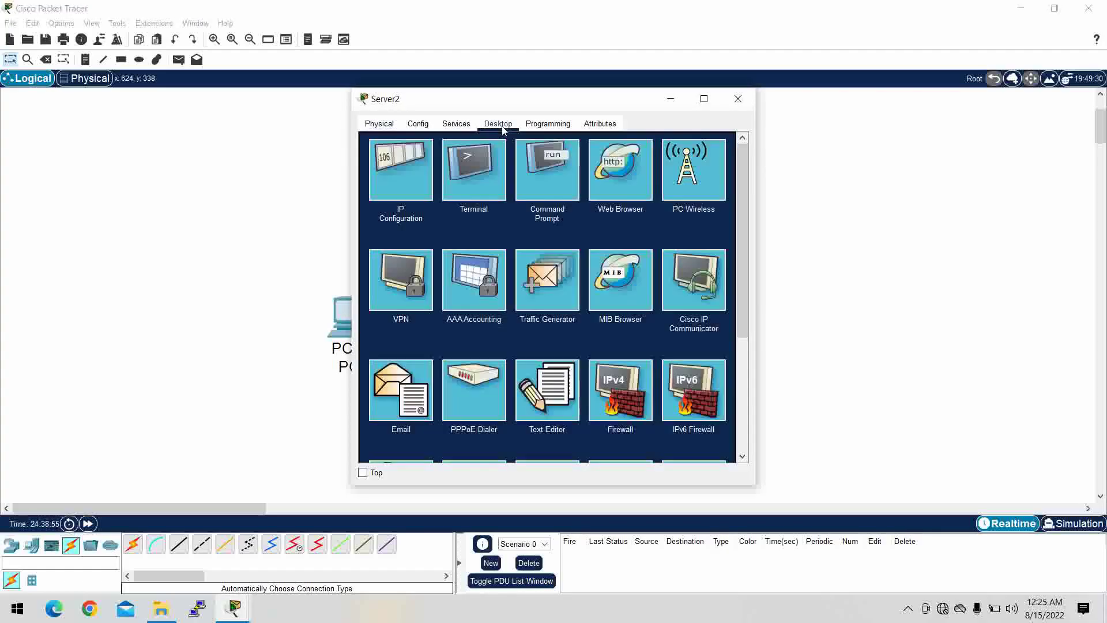
pyautogui.click(403, 168)
pyautogui.click(518, 196)
pyautogui.write('192.168.10.3')
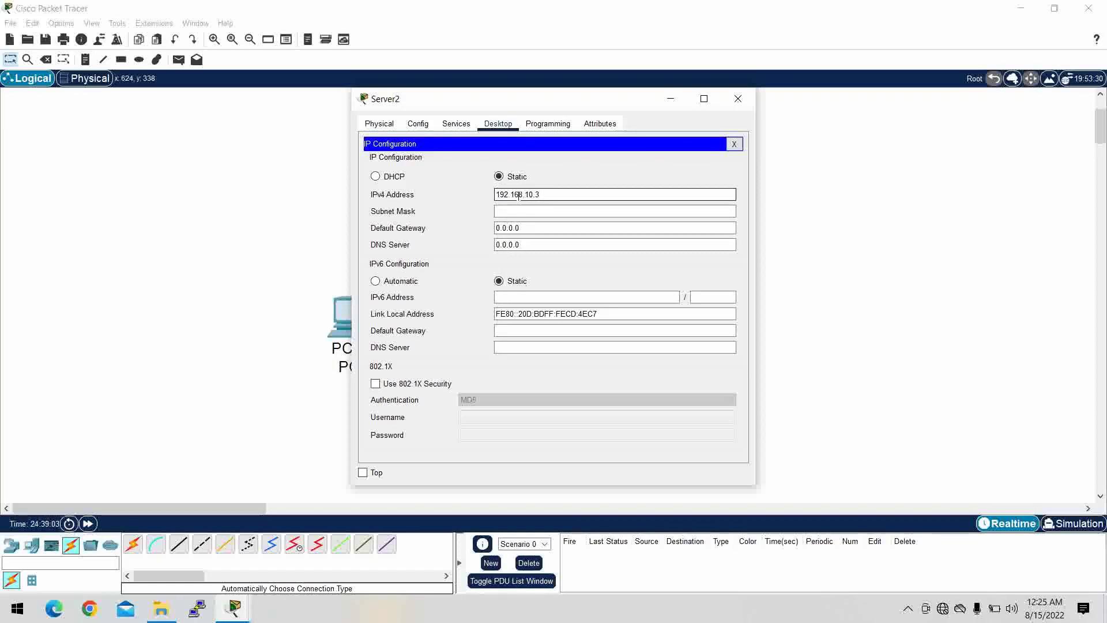
pyautogui.click(536, 211)
# Step: Replace the server's default gateway with an address beginning with 192.168 and close its configuration
pyautogui.click(534, 226)
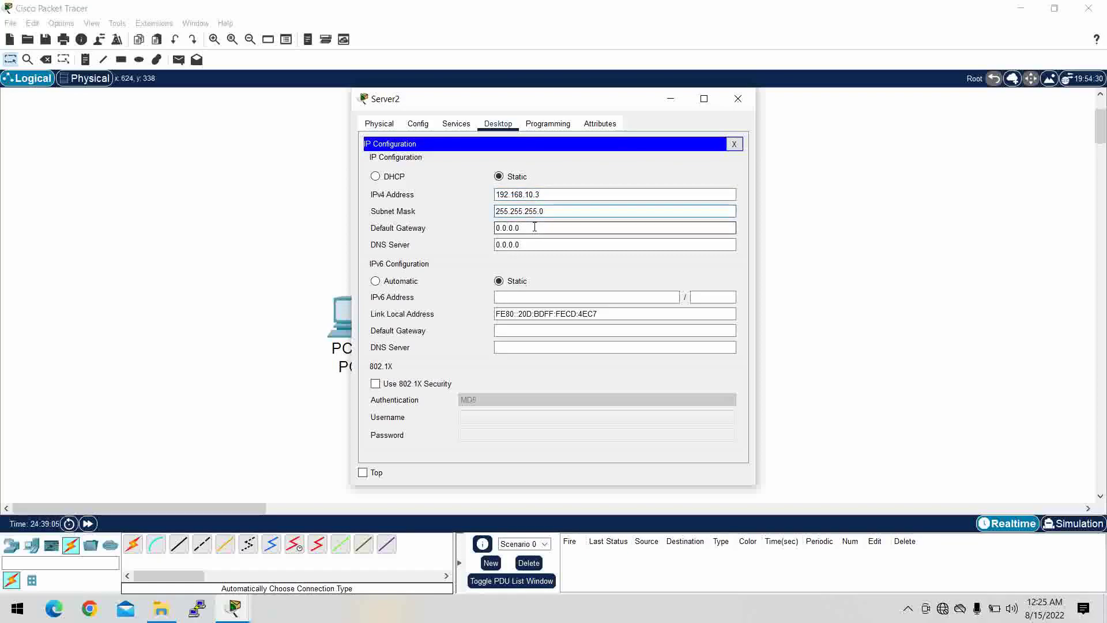
pyautogui.press('BackSpace')
pyautogui.press('BackSpace')
pyautogui.press('BackSpace')
pyautogui.press('BackSpace')
pyautogui.press('BackSpace')
pyautogui.write('192.168')
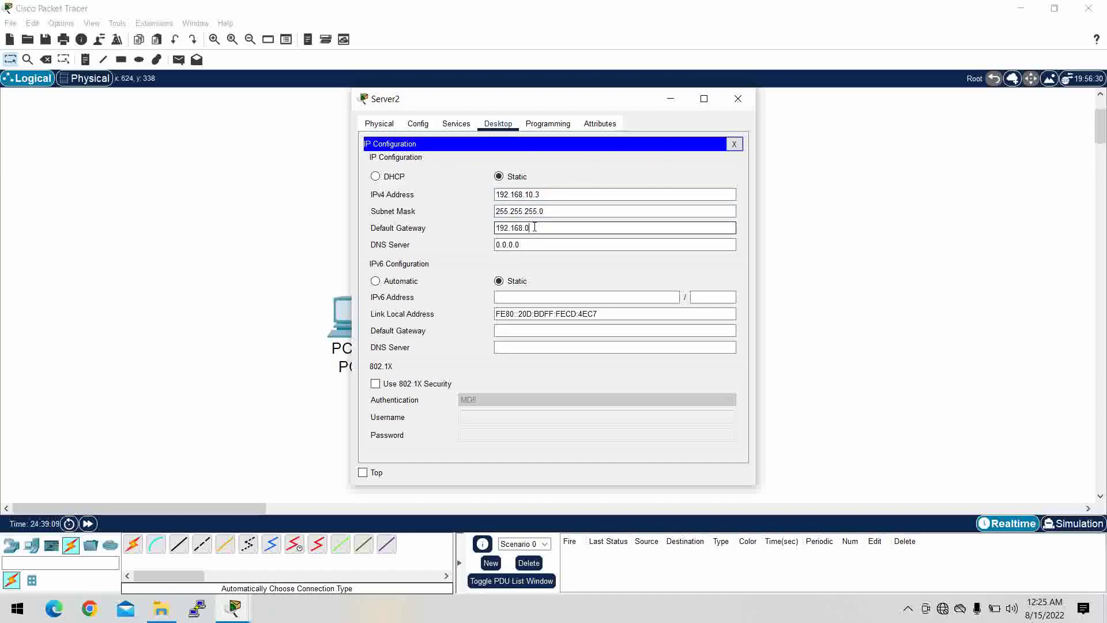
pyautogui.press('BackSpace')
pyautogui.click(731, 100)
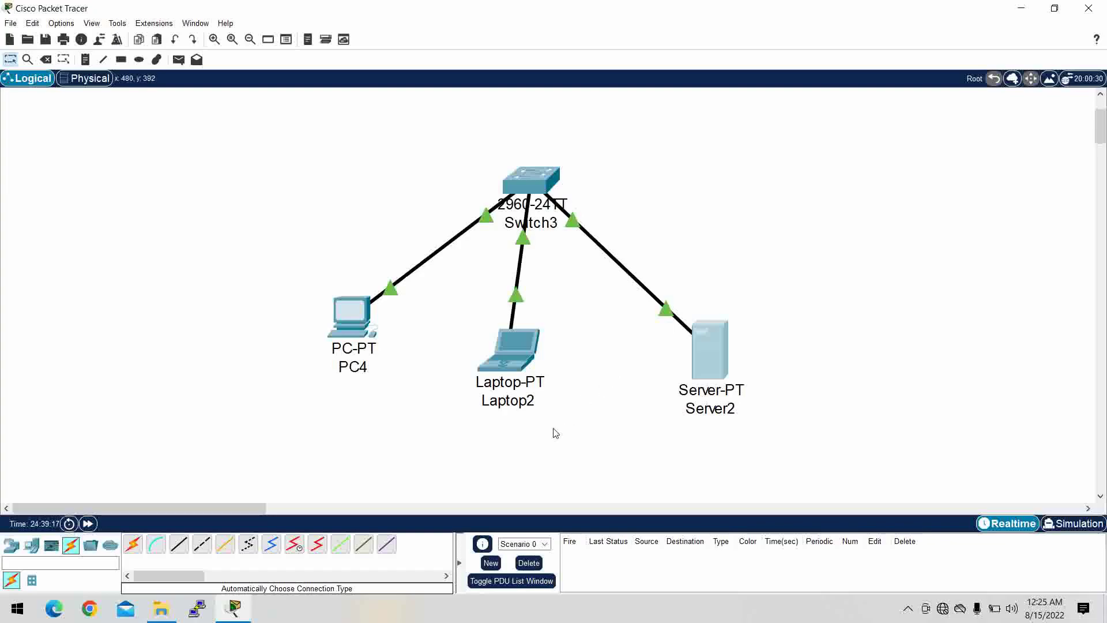
# Step: Ping the laptop at 192.168.10.20 from the PC's command prompt
pyautogui.click(348, 318)
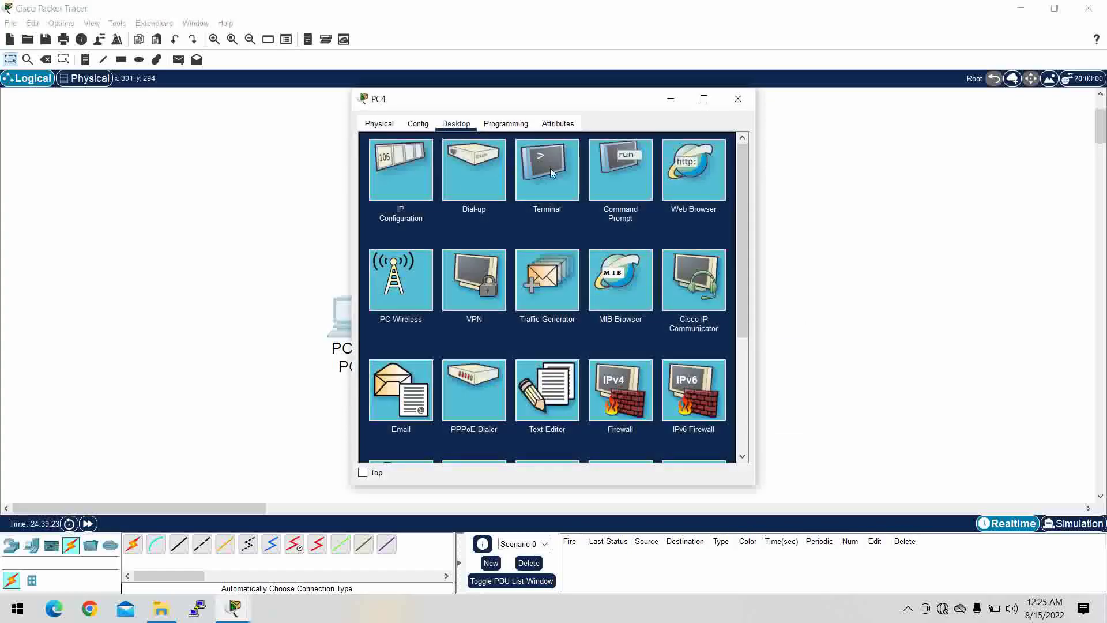
pyautogui.click(603, 185)
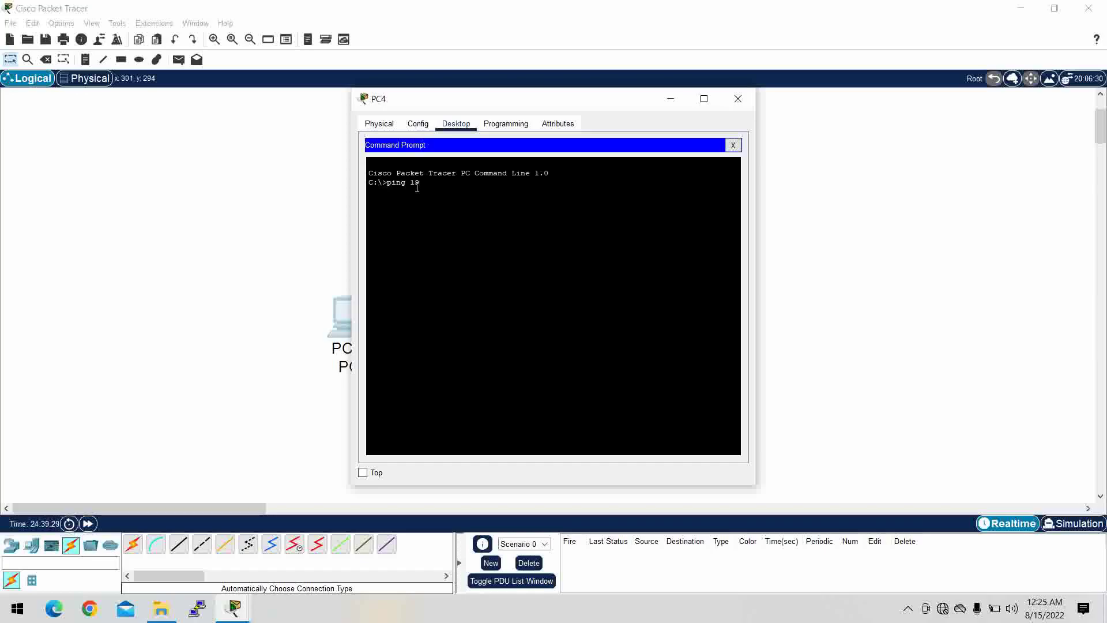
pyautogui.write('ping 192.168.10.20')
pyautogui.press('Return')
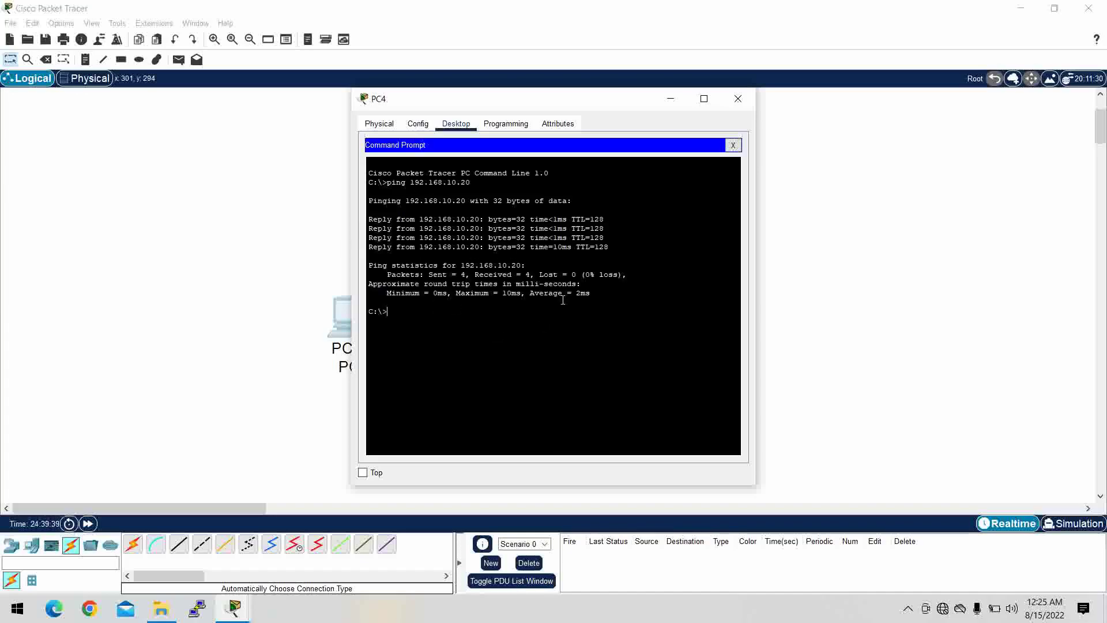
# Step: Ping the server at 192.168.10.3 from the PC and close the PC's window
pyautogui.press('Up')
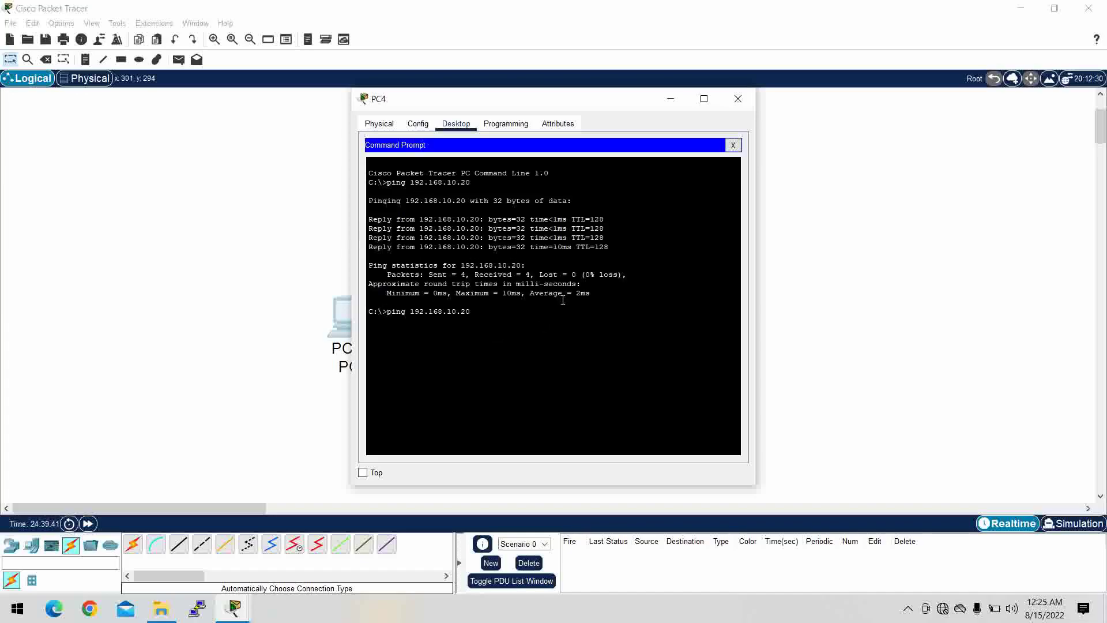
pyautogui.press('Return')
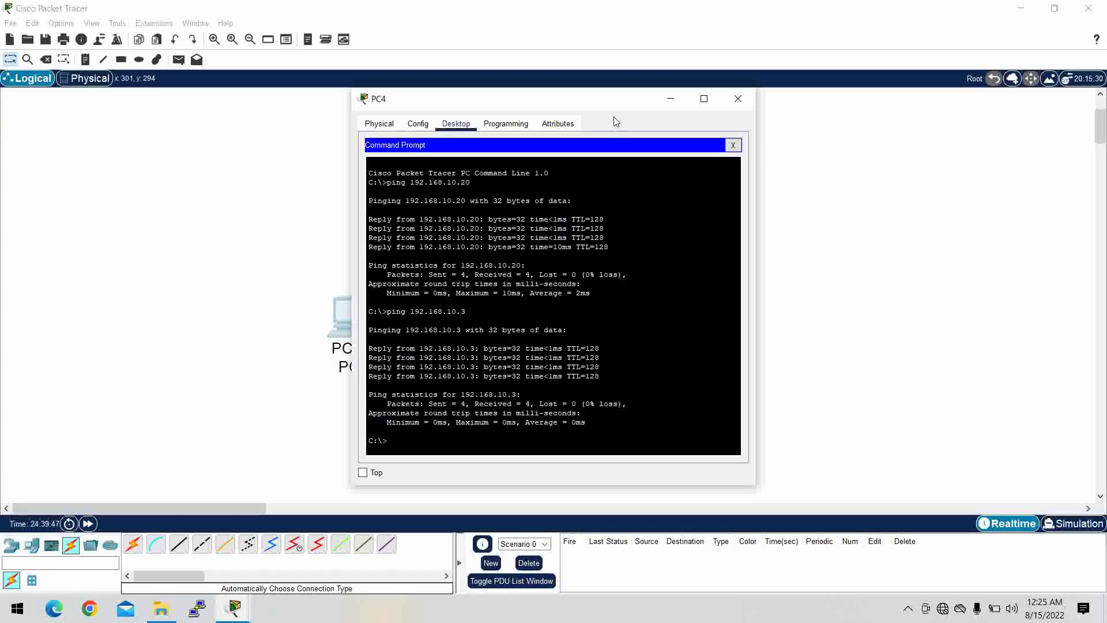
pyautogui.click(738, 99)
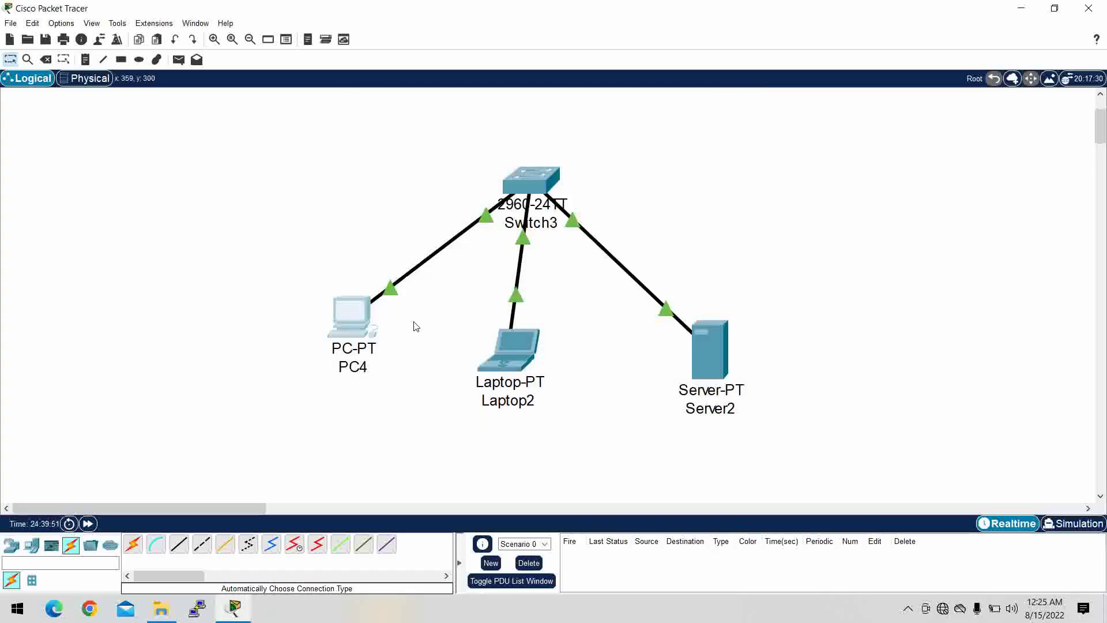
# Step: Shift the PC and laptop slightly and place a 2911 router to the upper right of the switch
pyautogui.moveTo(337, 313); pyautogui.dragTo(324, 331)
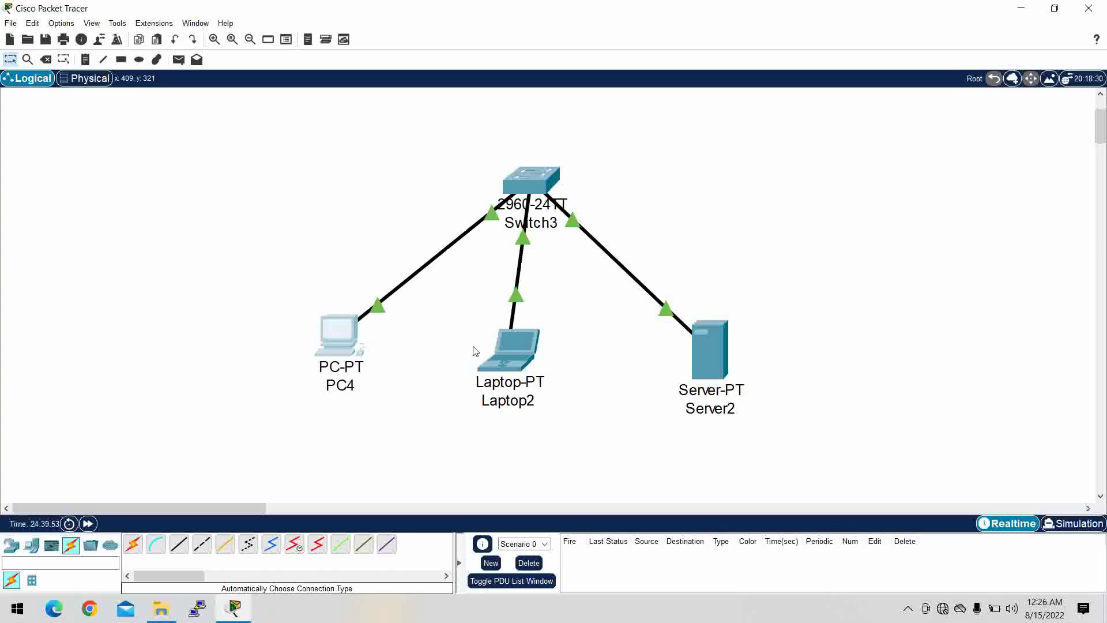
pyautogui.moveTo(510, 353)
pyautogui.mouseDown()
pyautogui.moveTo(512, 340)
pyautogui.moveTo(517, 351)
pyautogui.mouseUp()
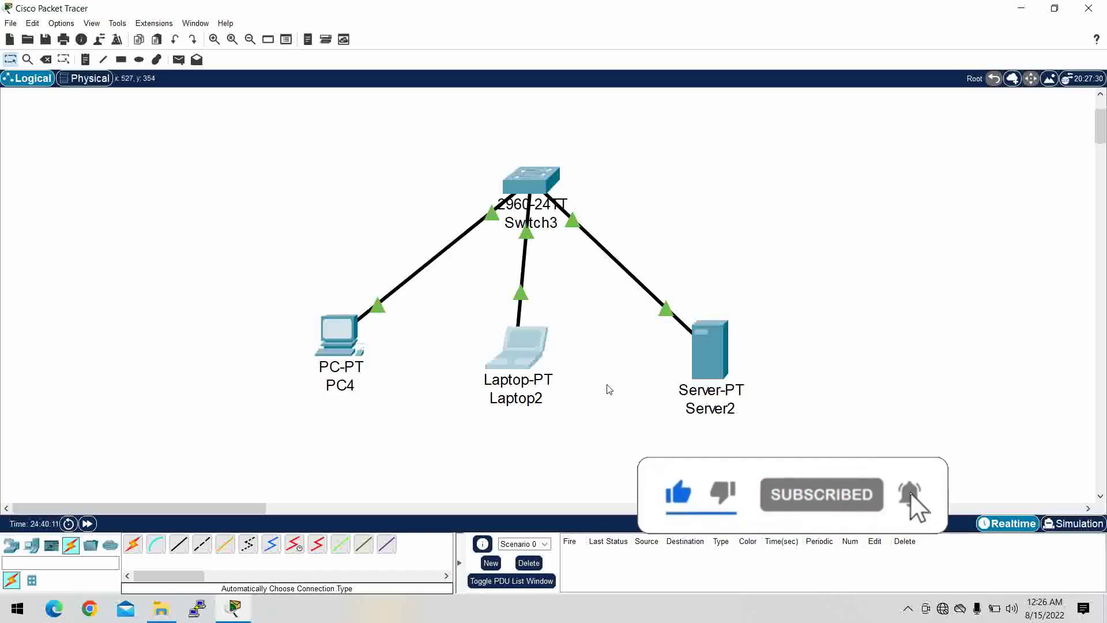
pyautogui.click(12, 545)
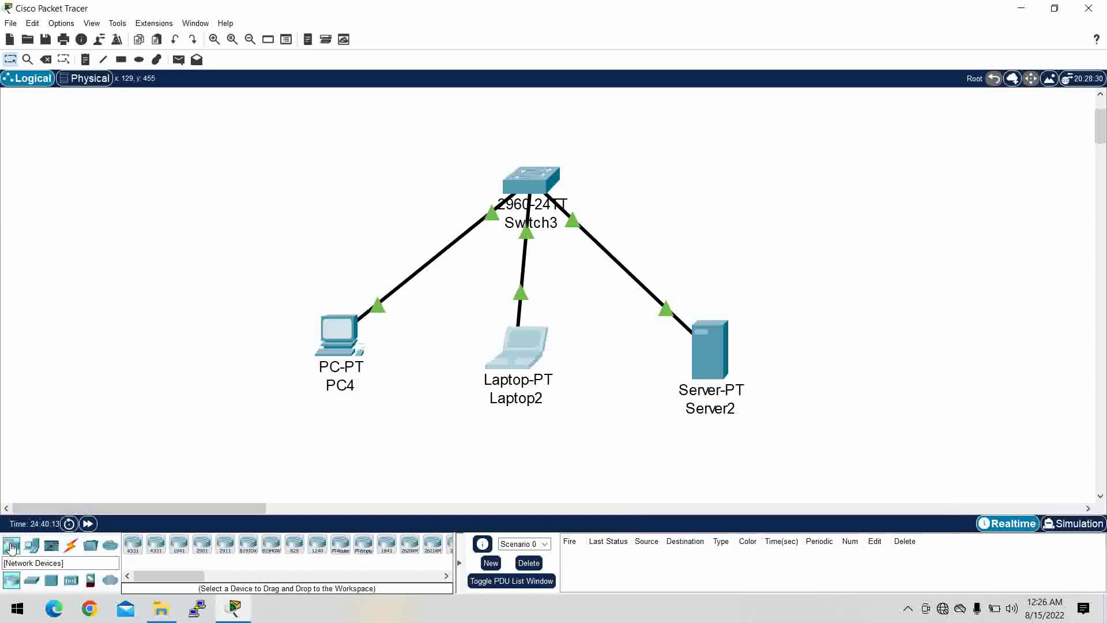
pyautogui.click(226, 545)
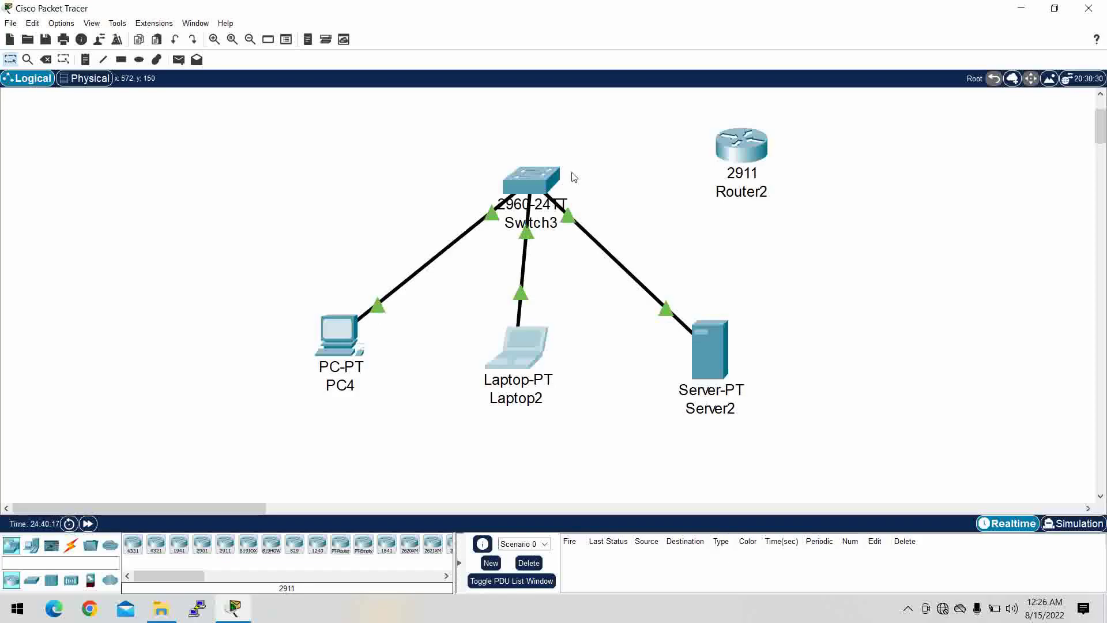
# Step: Connect the switch to the 2911 router with an automatically chosen connection type
pyautogui.click(71, 548)
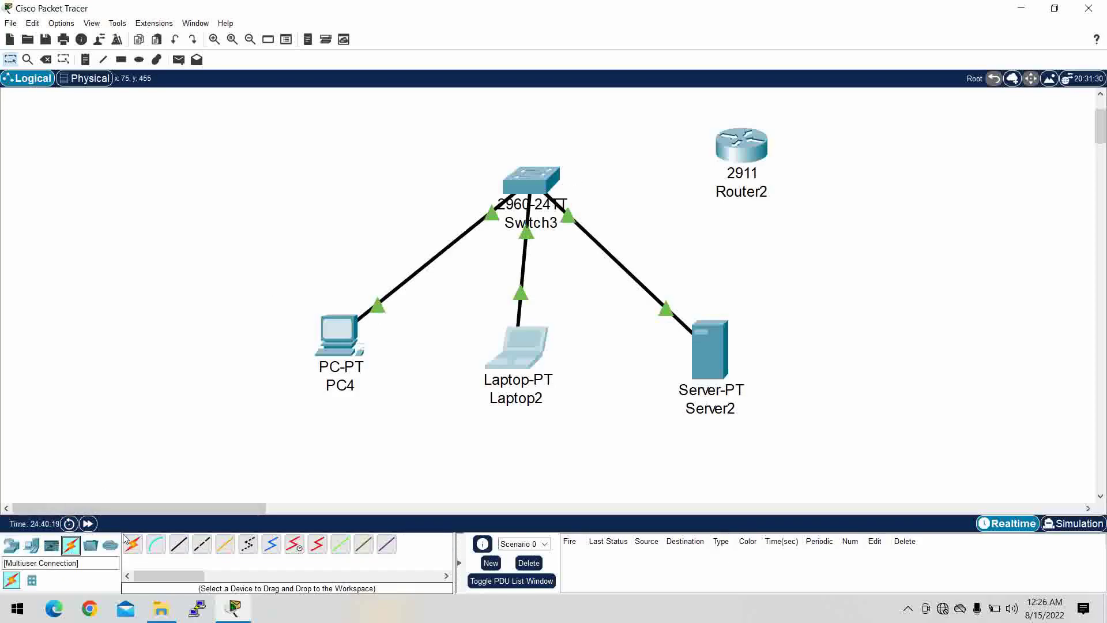
pyautogui.click(133, 543)
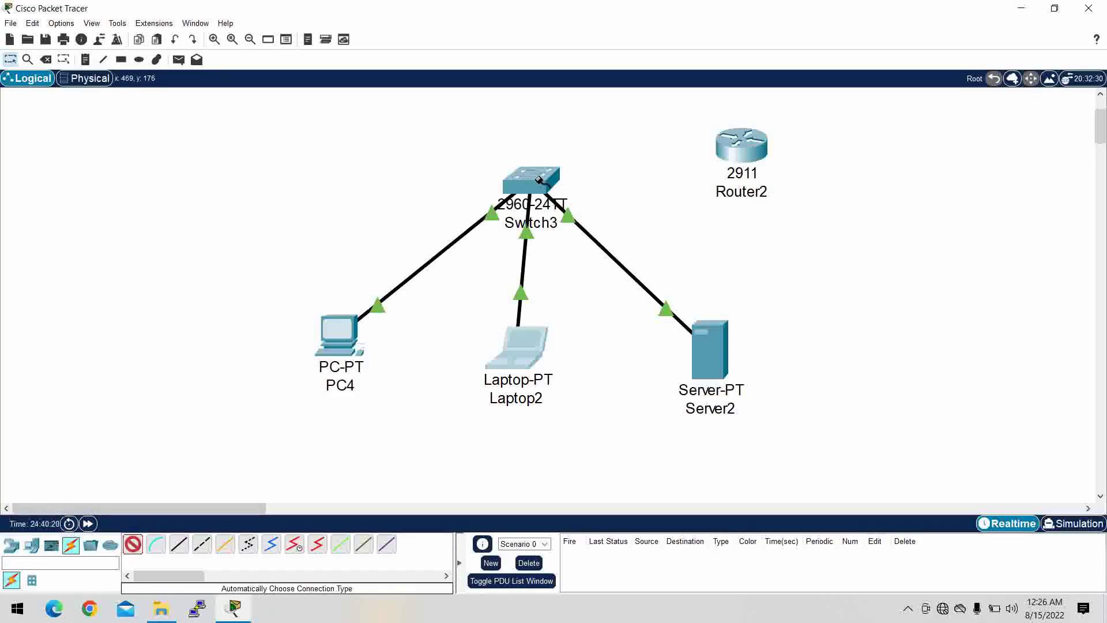
pyautogui.click(522, 180)
pyautogui.click(738, 156)
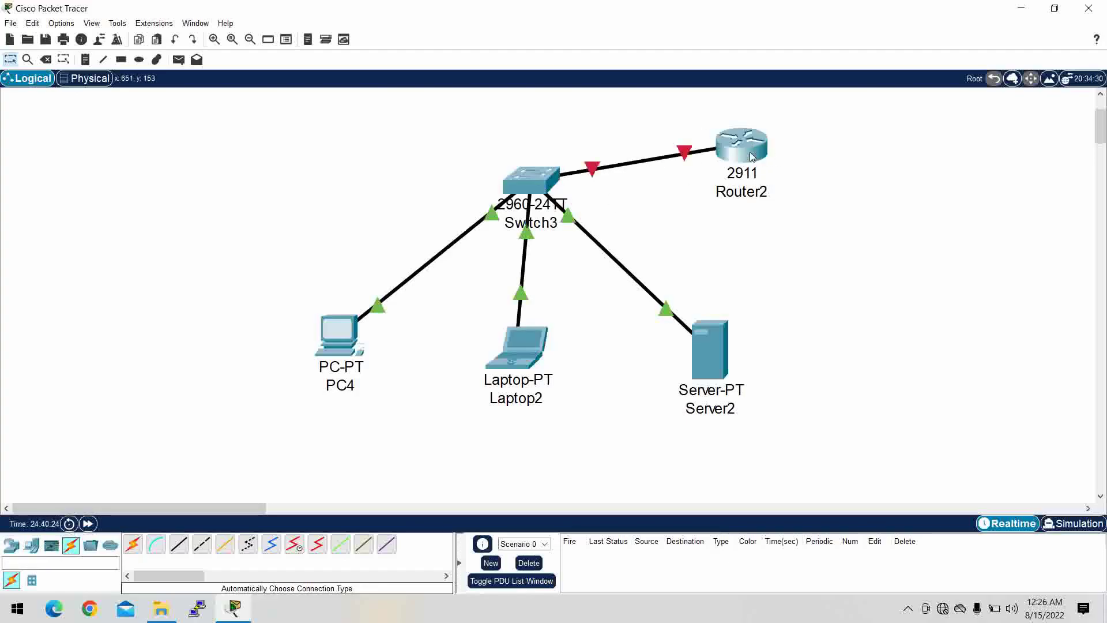
# Step: Open the router's command line and decline the initial configuration dialog
pyautogui.click(751, 151)
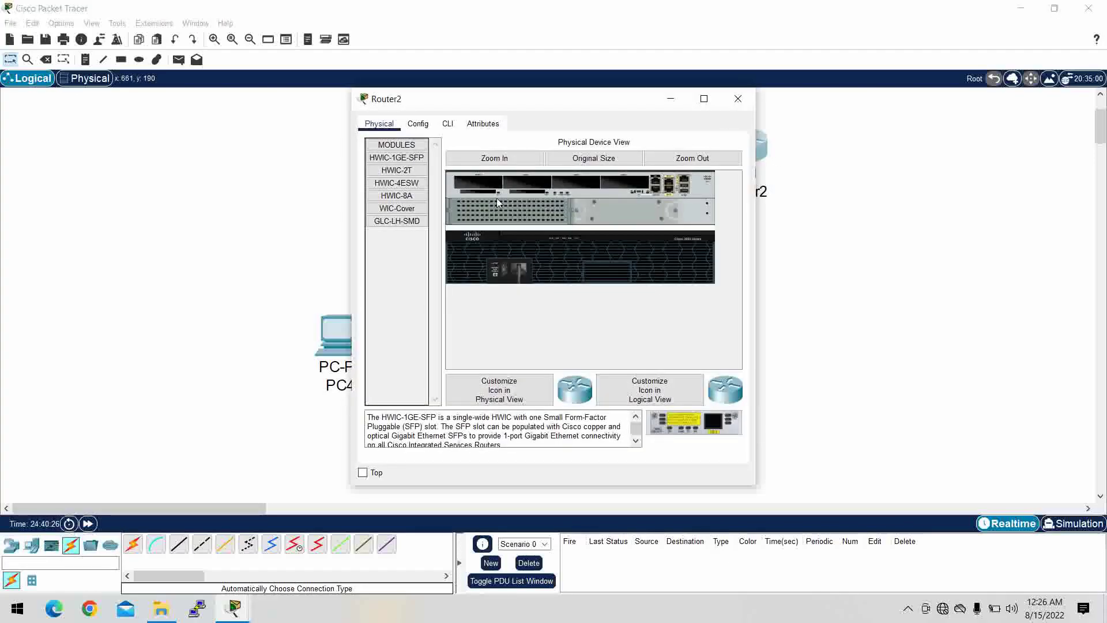
pyautogui.click(447, 123)
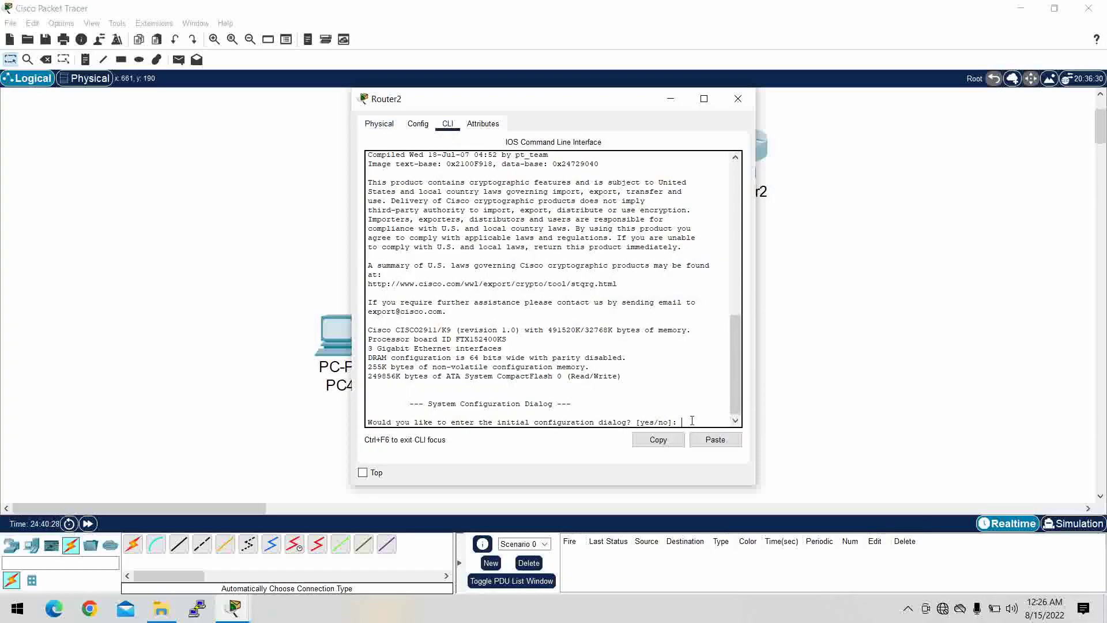
pyautogui.write('no')
pyautogui.press('Return')
pyautogui.press('Return')
pyautogui.press('Return')
pyautogui.press('Return')
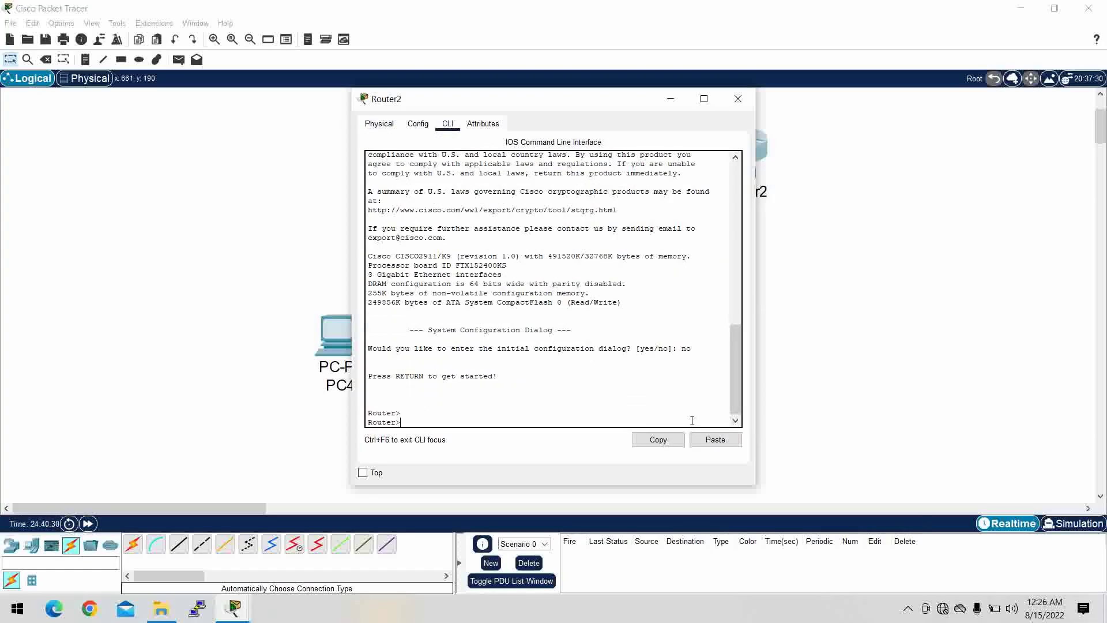
# Step: Enter global configuration mode on the router and set its hostname to Rilearn
pyautogui.write('en')
pyautogui.press('Return')
pyautogui.write('conf t')
pyautogui.press('Return')
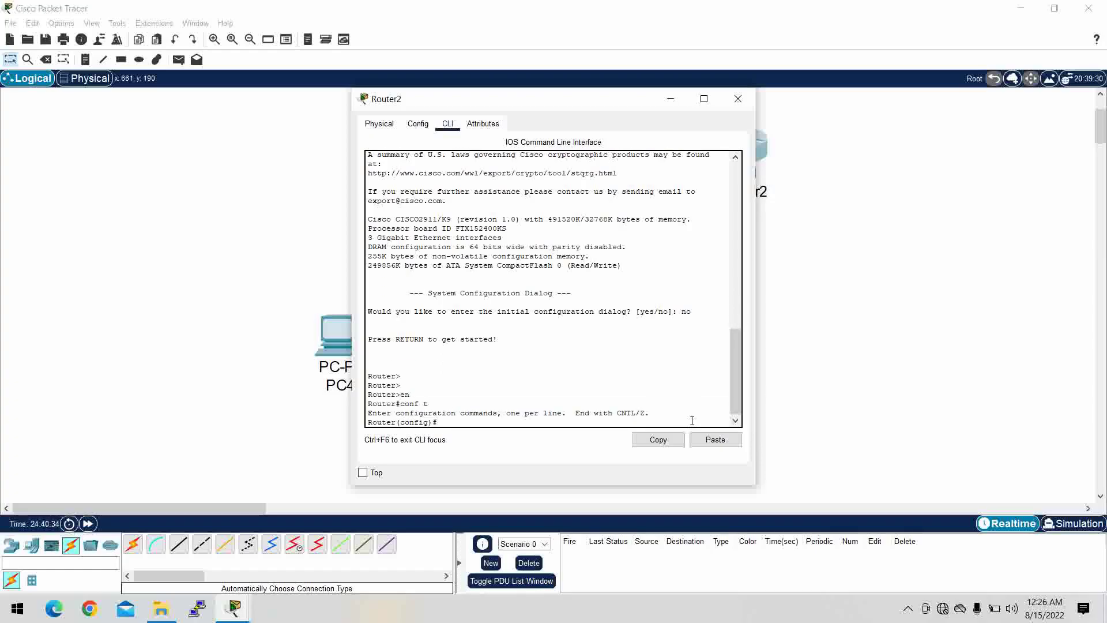
pyautogui.write('host')
pyautogui.press('Tab')
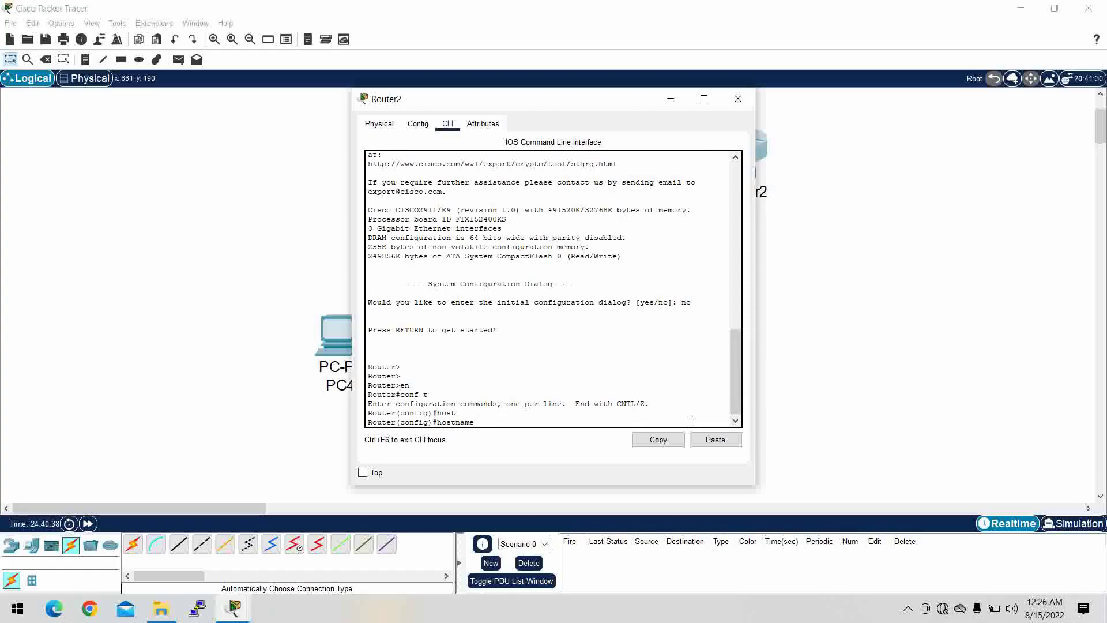
pyautogui.write('Rilearn')
pyautogui.press('Return')
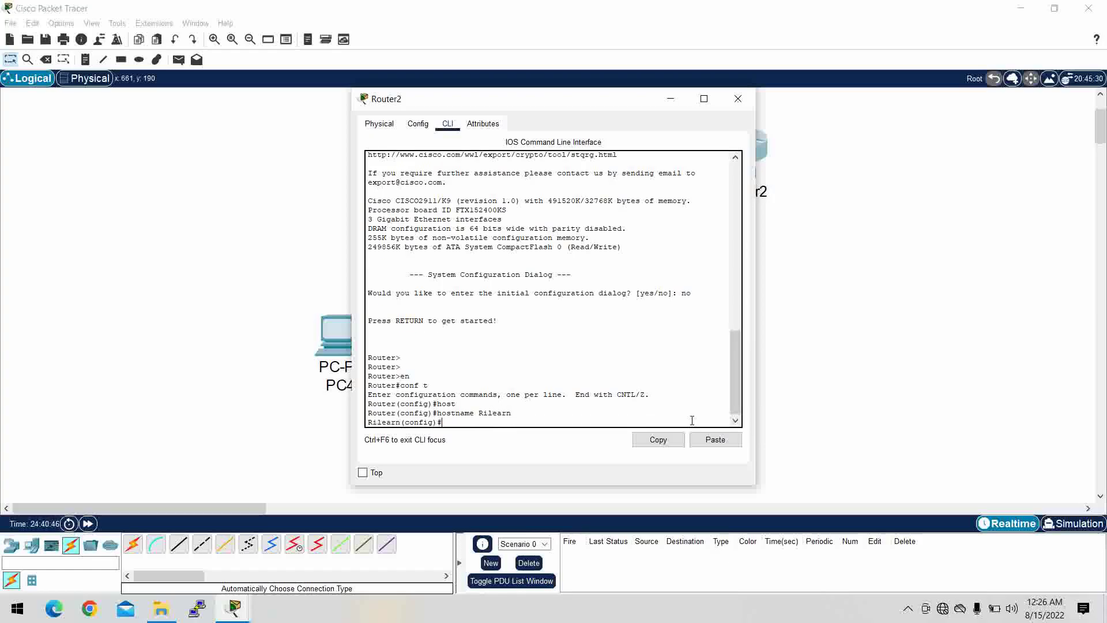
# Step: Assign router interface gi0/0 the IP address 10.0.0.1 with subnet mask 255.0.0.0
pyautogui.write('int gi0/0')
pyautogui.press('Return')
pyautogui.press('Return')
pyautogui.press('Return')
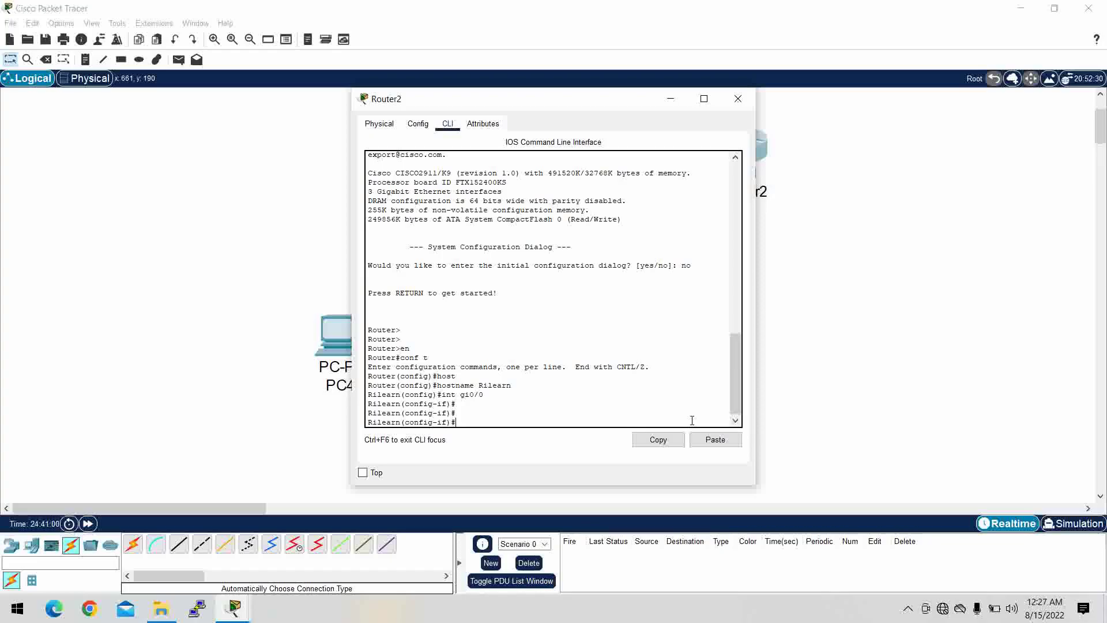
pyautogui.write('ip add')
pyautogui.press('Tab')
pyautogui.write('10.0.')
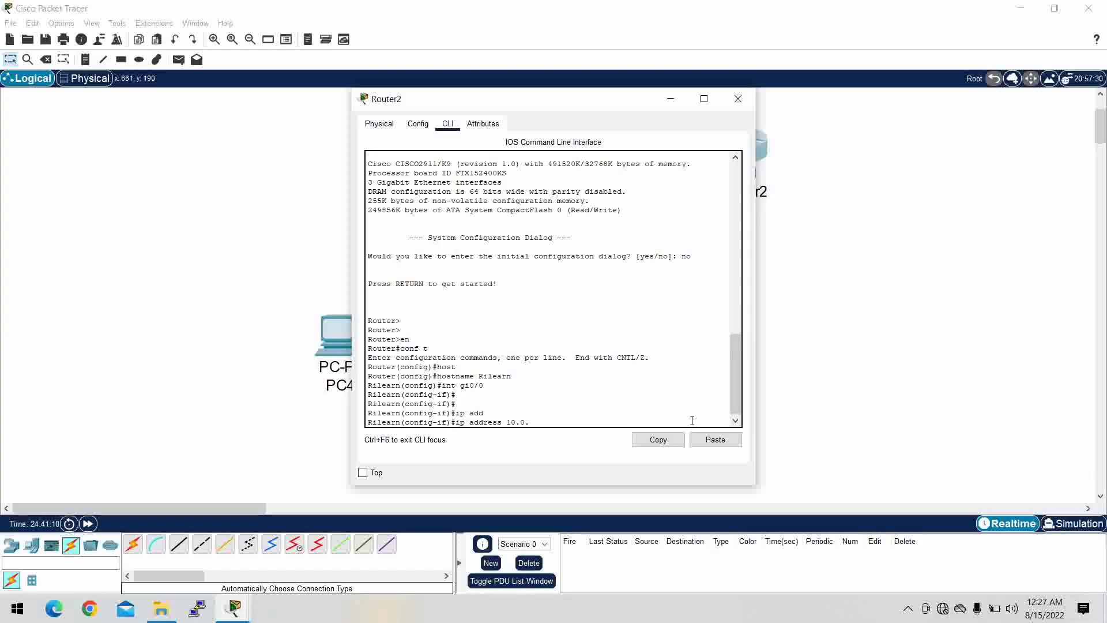
pyautogui.write('0.1')
pyautogui.write(' 255.255.')
pyautogui.press('BackSpace')
pyautogui.press('BackSpace')
pyautogui.press('BackSpace')
pyautogui.press('BackSpace')
pyautogui.write('0.0.0')
pyautogui.press('Return')
pyautogui.press('Return')
pyautogui.press('Return')
# Step: Enable the router's gi0/0 interface with no shutdown, moving the window aside to expose the topology
pyautogui.write('no sh')
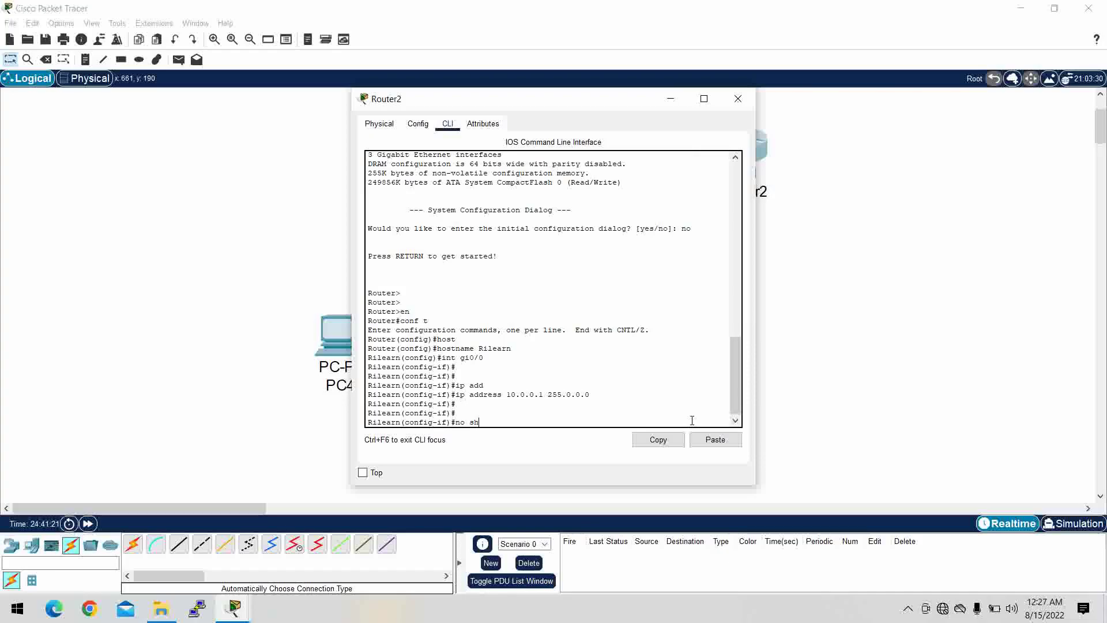
pyautogui.moveTo(626, 109); pyautogui.dragTo(960, 118)
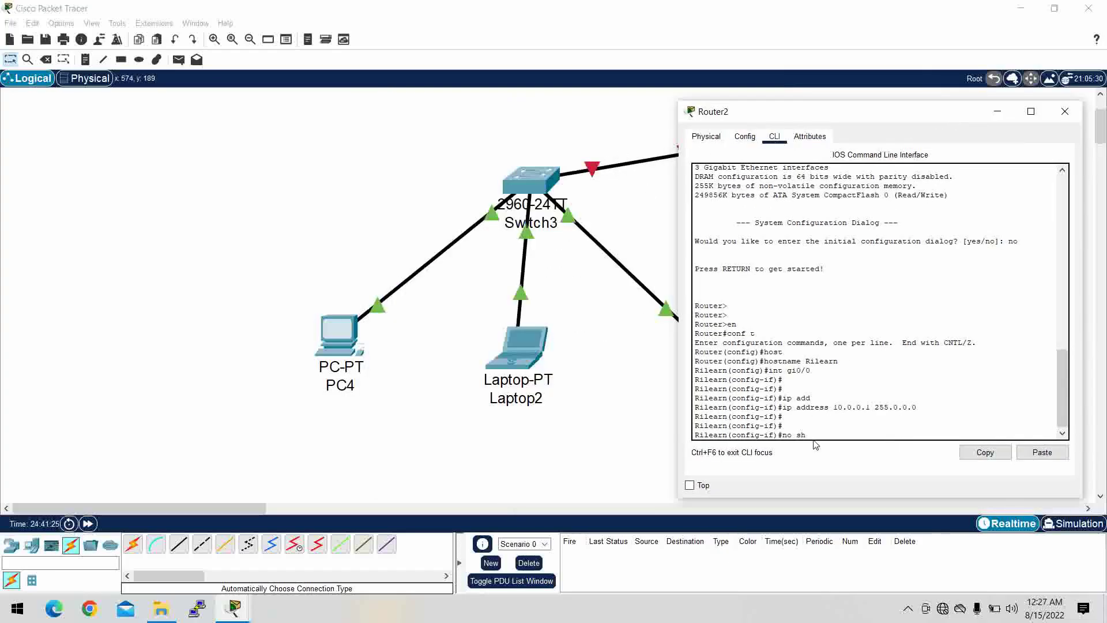
pyautogui.write('u')
pyautogui.press('Tab')
pyautogui.press('Return')
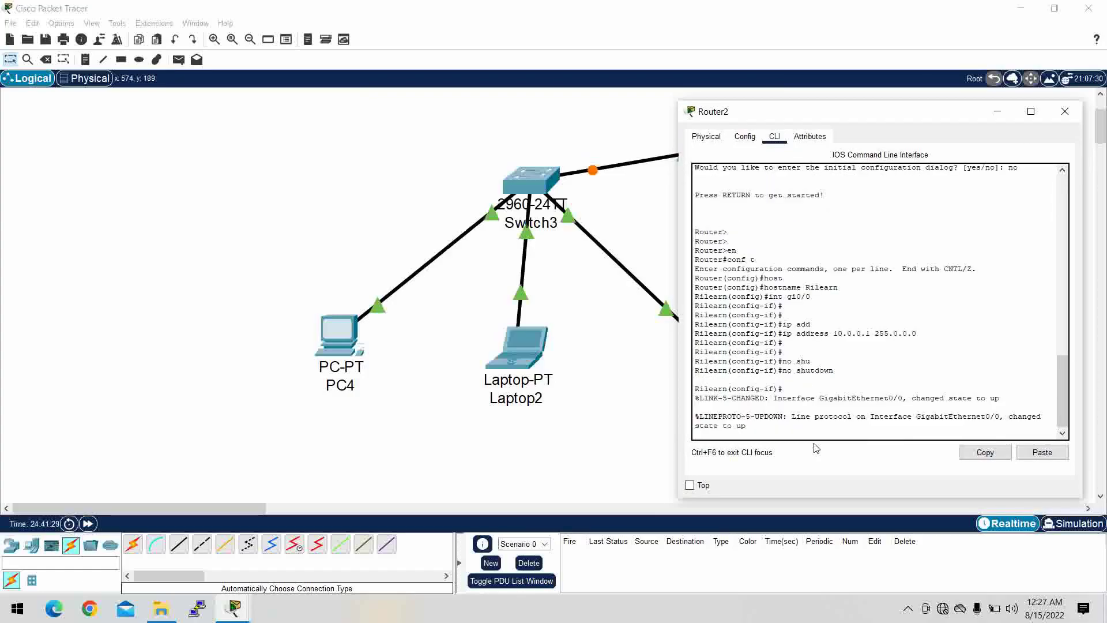
pyautogui.press('Return')
pyautogui.press('Return')
pyautogui.press('Return')
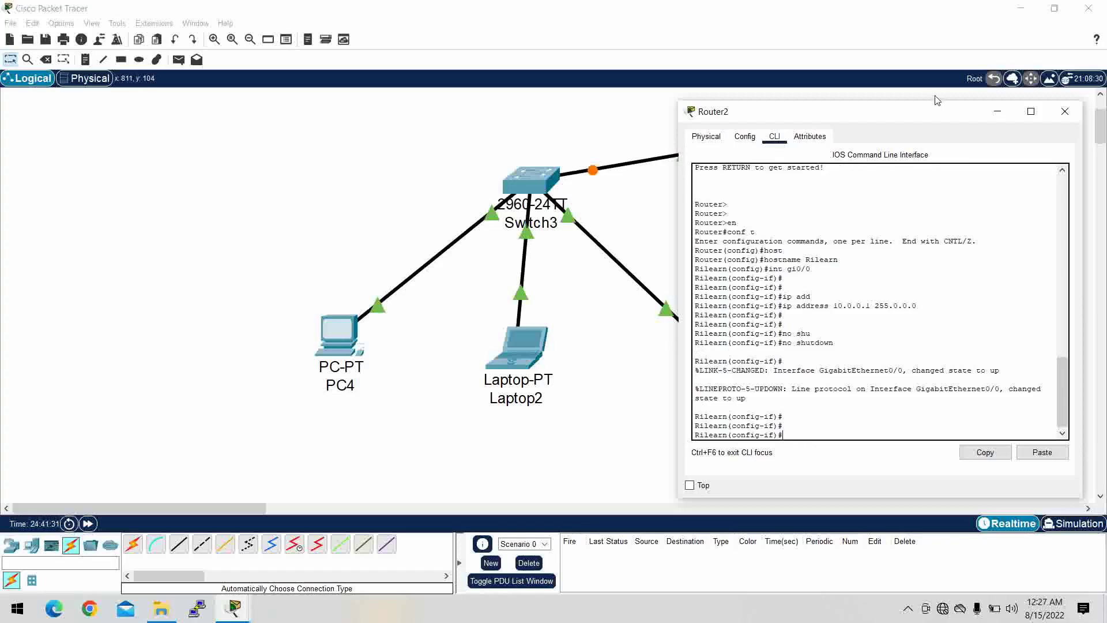
# Step: Move the router window clear of the router, exit interface configuration and create a DHCP pool named Rilearn
pyautogui.moveTo(934, 111); pyautogui.dragTo(317, 95)
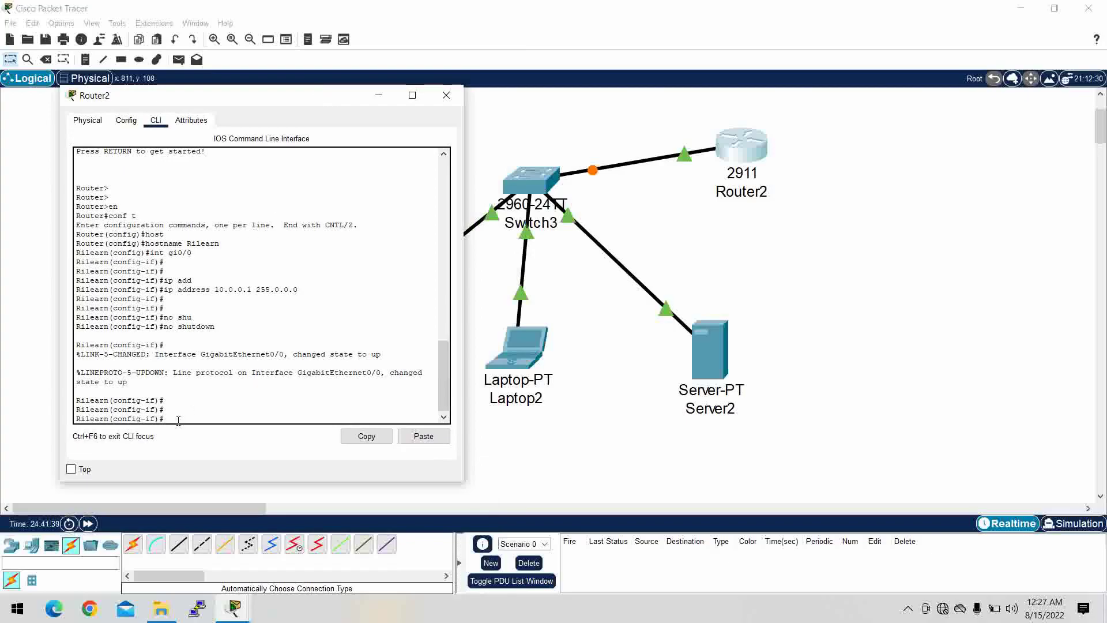
pyautogui.write('ex')
pyautogui.press('Return')
pyautogui.press('Return')
pyautogui.press('Return')
pyautogui.press('Return')
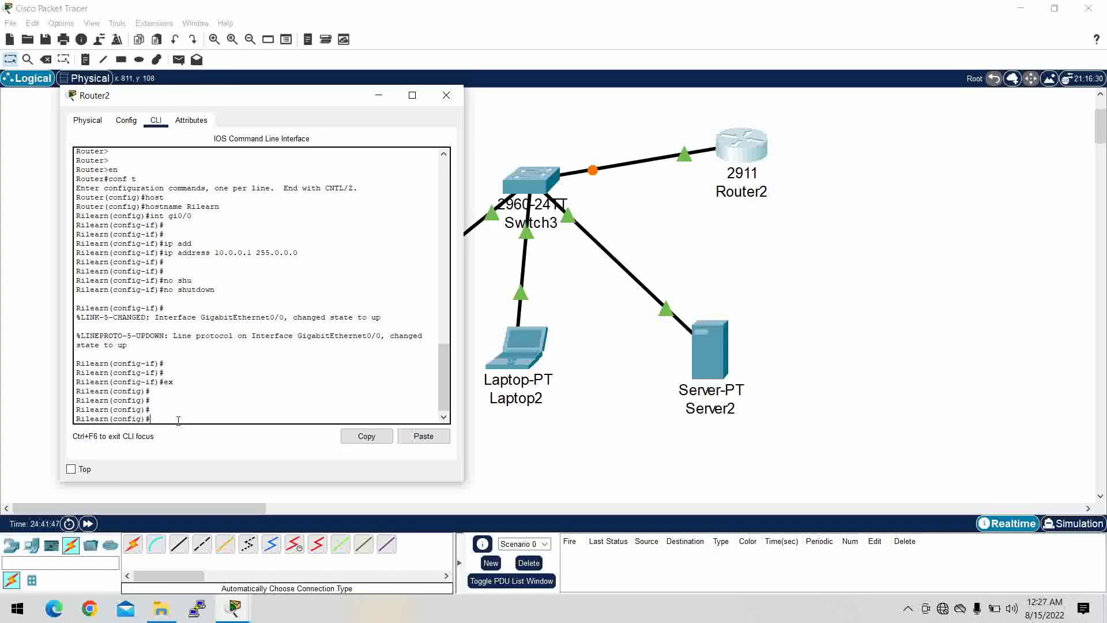
pyautogui.write('p dh')
pyautogui.press('Tab')
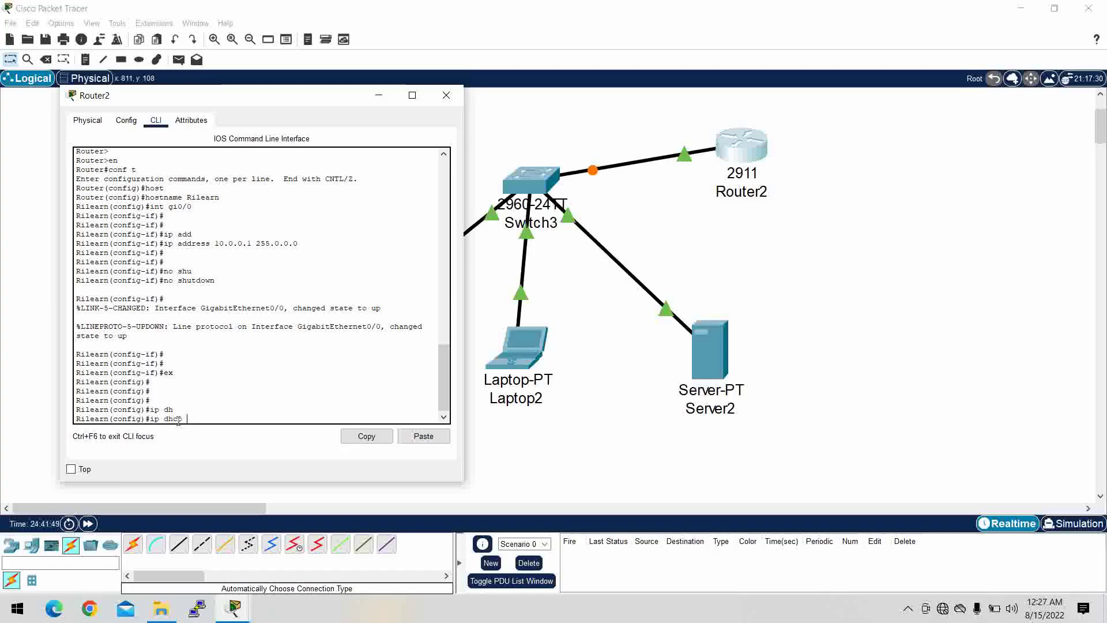
pyautogui.write('po')
pyautogui.press('Tab')
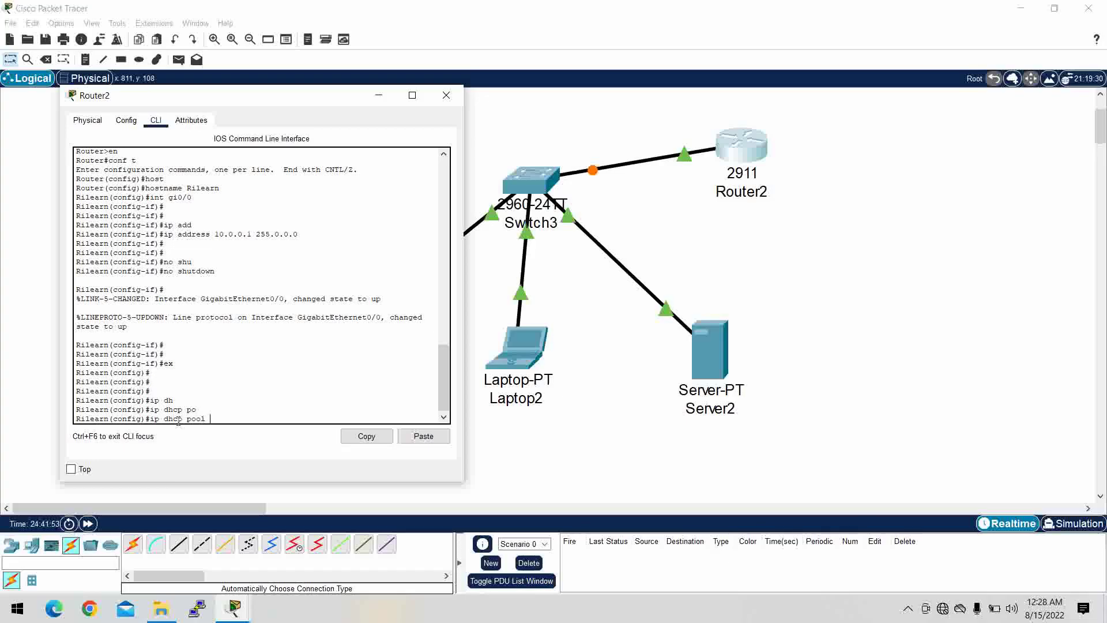
pyautogui.write('?')
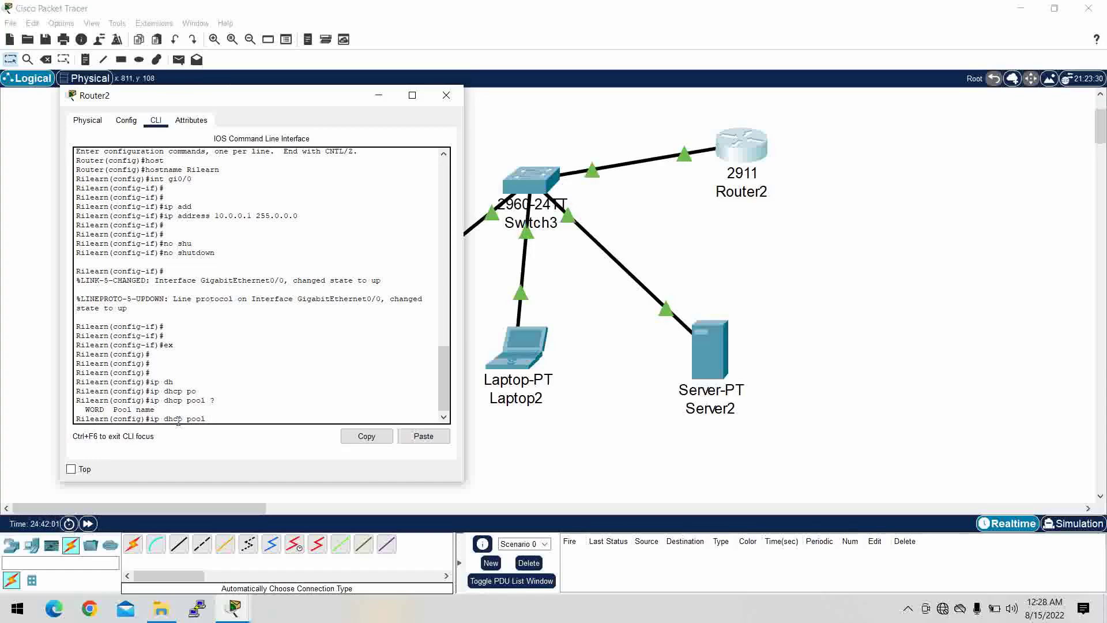
pyautogui.write('Rilearn')
pyautogui.press('Return')
pyautogui.press('Return')
pyautogui.press('Return')
pyautogui.press('Return')
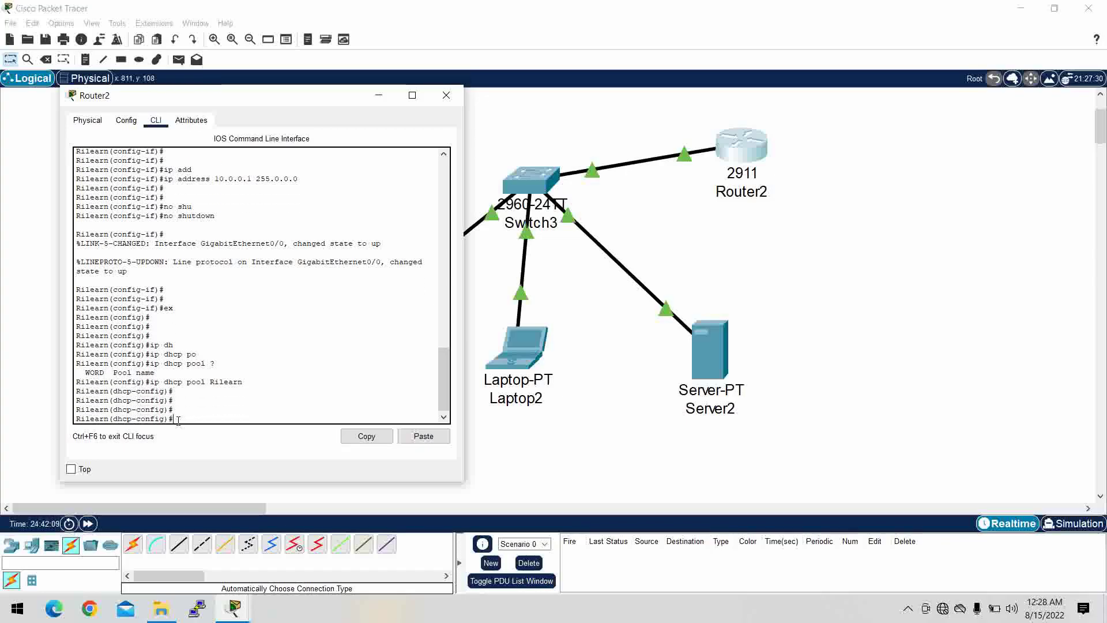
pyautogui.write('net')
pyautogui.press('Tab')
pyautogui.write('wor')
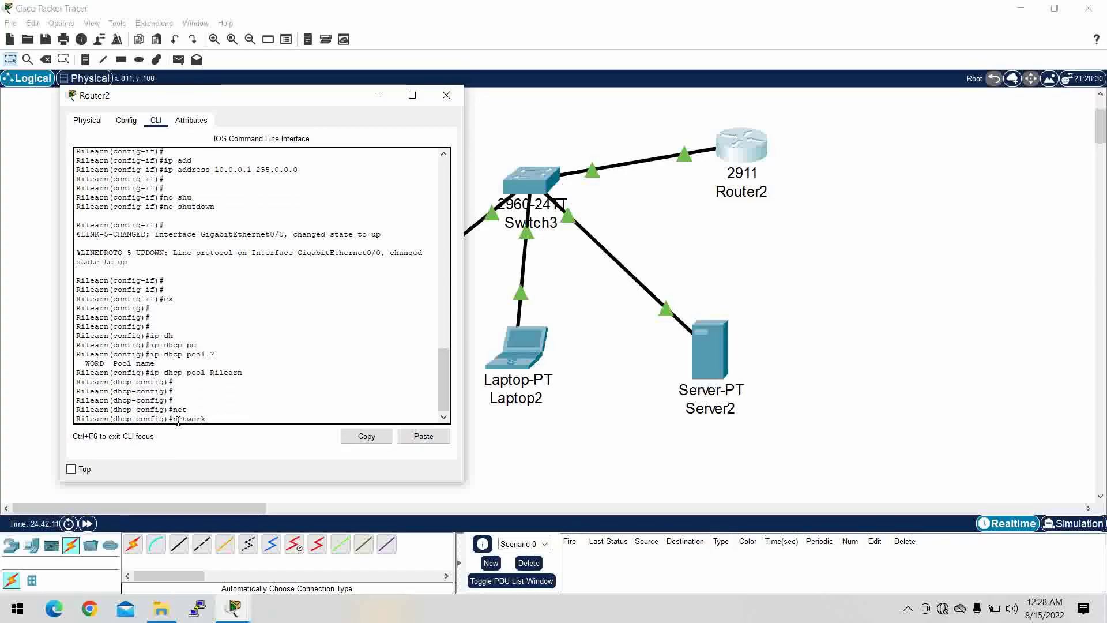
pyautogui.press('BackSpace')
pyautogui.press('BackSpace')
pyautogui.press('BackSpace')
pyautogui.press('BackSpace')
pyautogui.press('BackSpace')
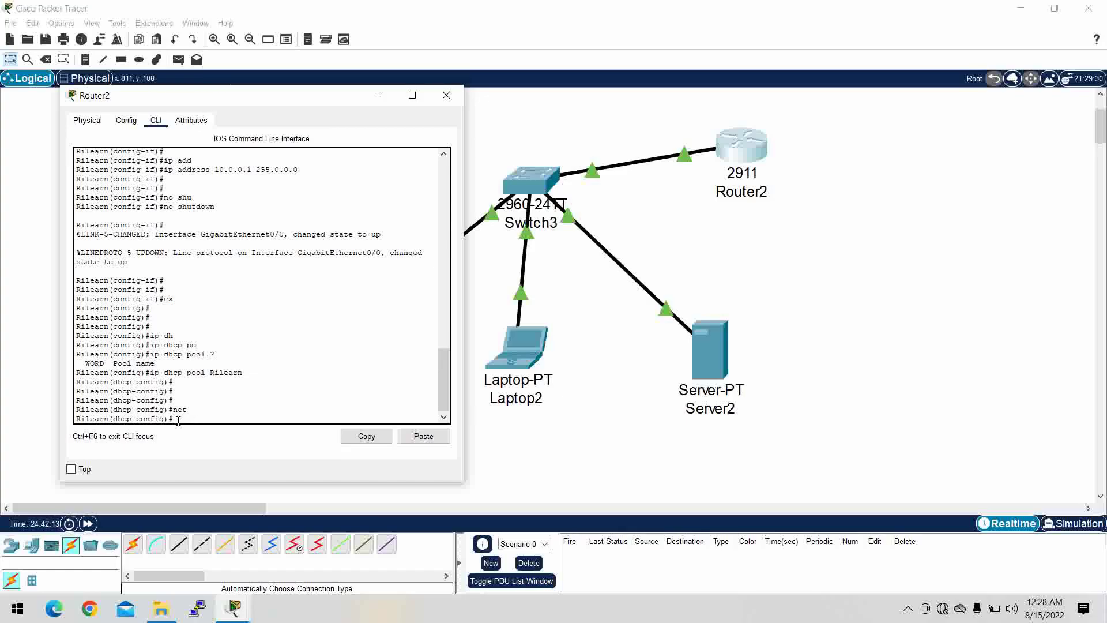
# Step: List the DHCP pool commands and set the pool's network to 10.0.0.0 with mask 255.0.0.0
pyautogui.write('?')
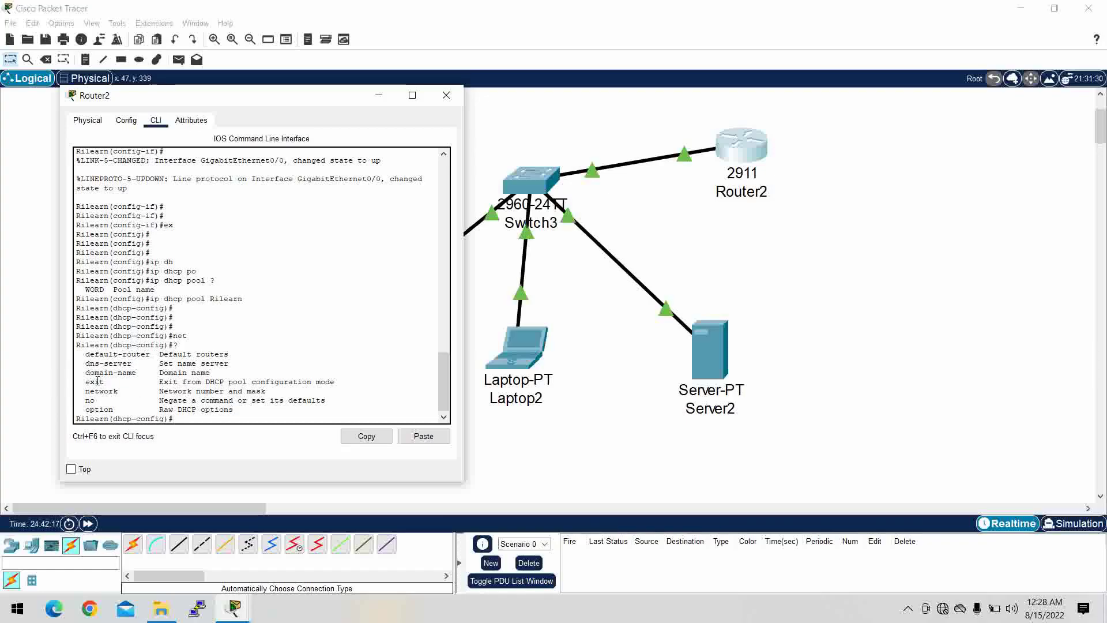
pyautogui.write('net')
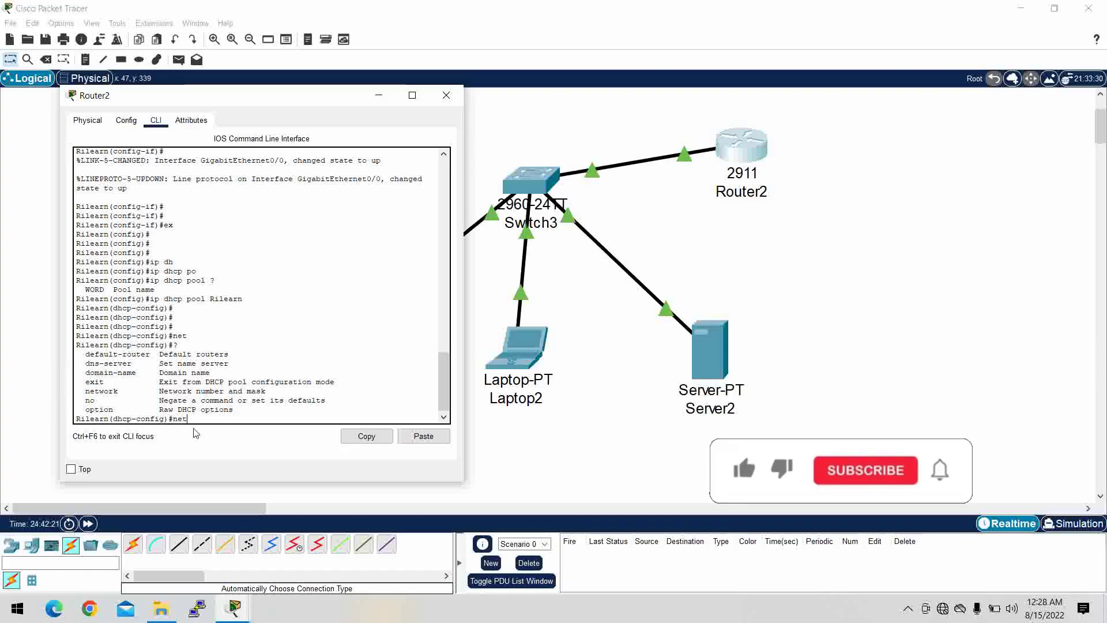
pyautogui.press('Tab')
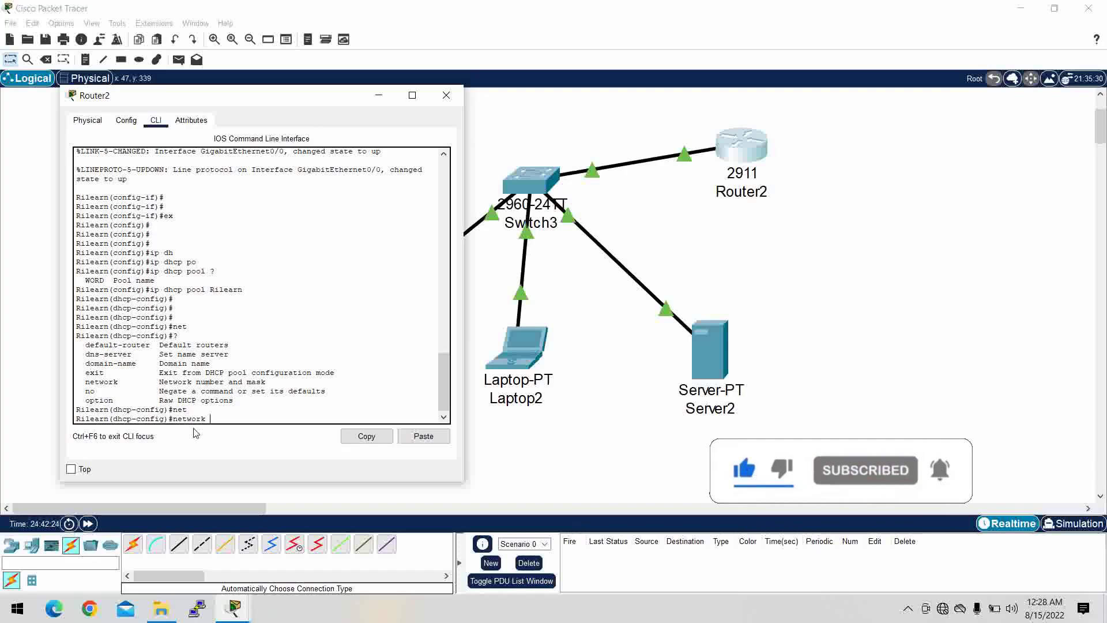
pyautogui.write('10.0.')
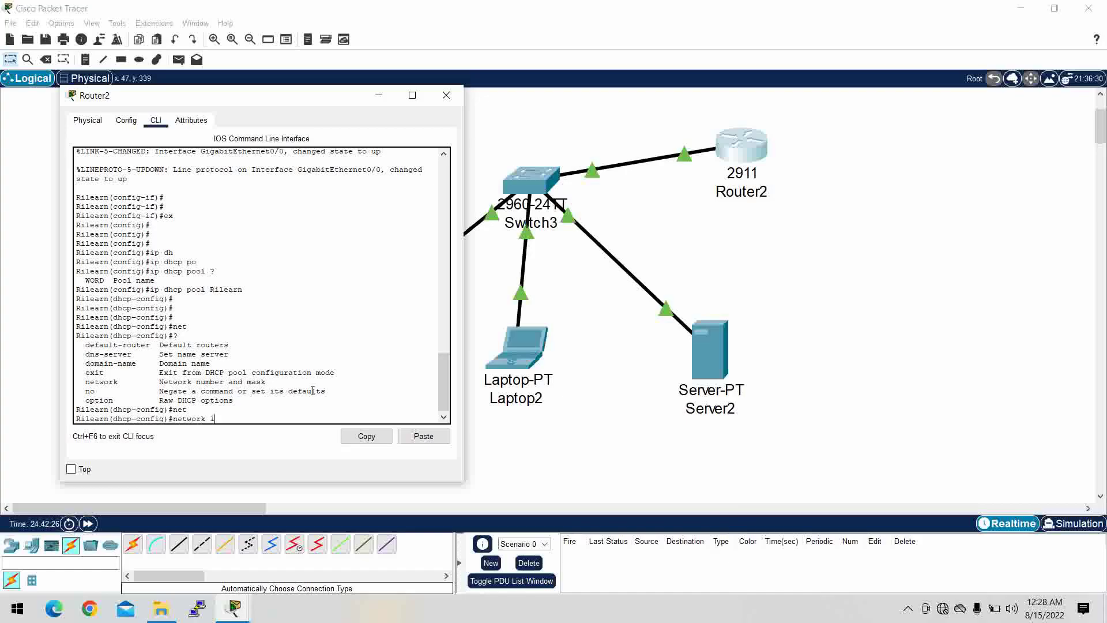
pyautogui.write('0.0 255.0.0.0')
pyautogui.press('Return')
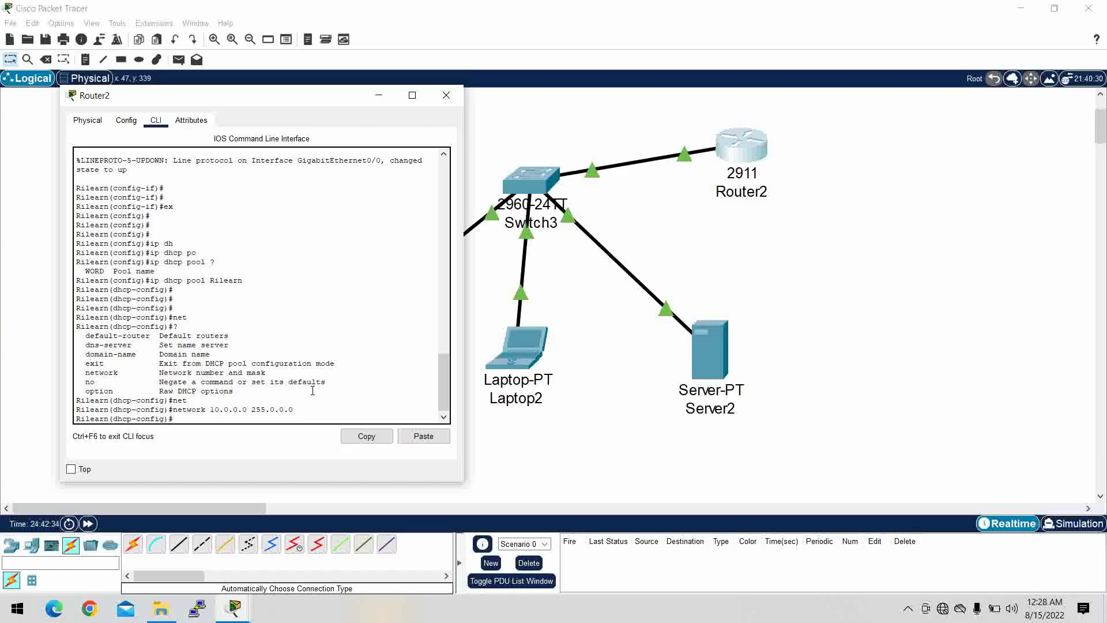
# Step: Set the DHCP pool's default router to 10.0.0.1, checking it against the gi0/0 address configured earlier
pyautogui.write('de')
pyautogui.press('Tab')
pyautogui.write('10.0.0.1')
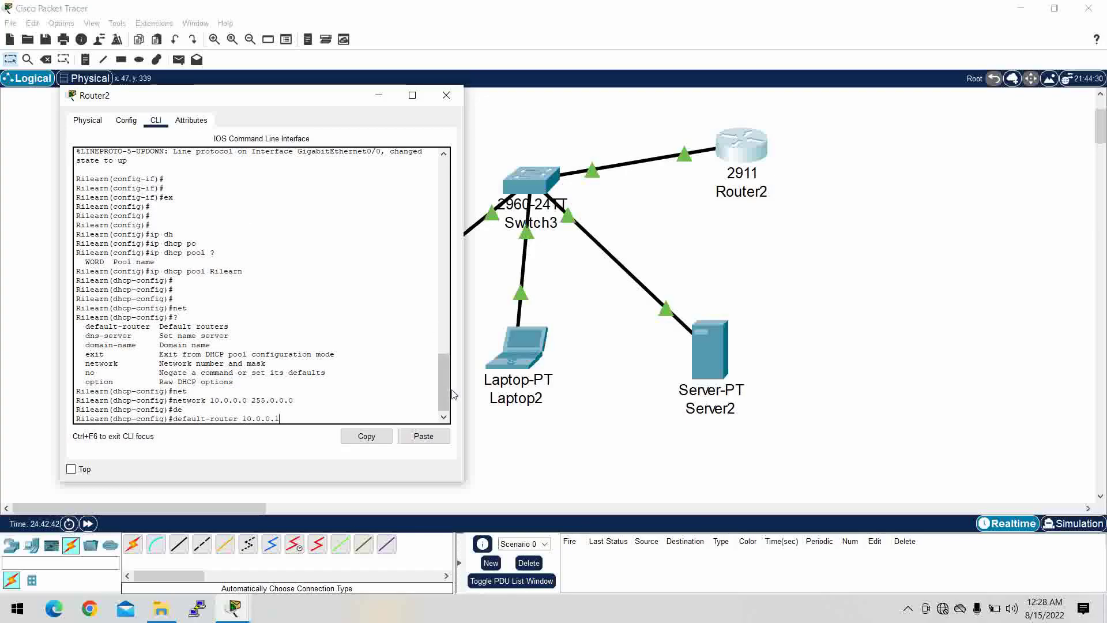
pyautogui.moveTo(446, 386); pyautogui.dragTo(446, 355)
pyautogui.moveTo(215, 222); pyautogui.dragTo(252, 223)
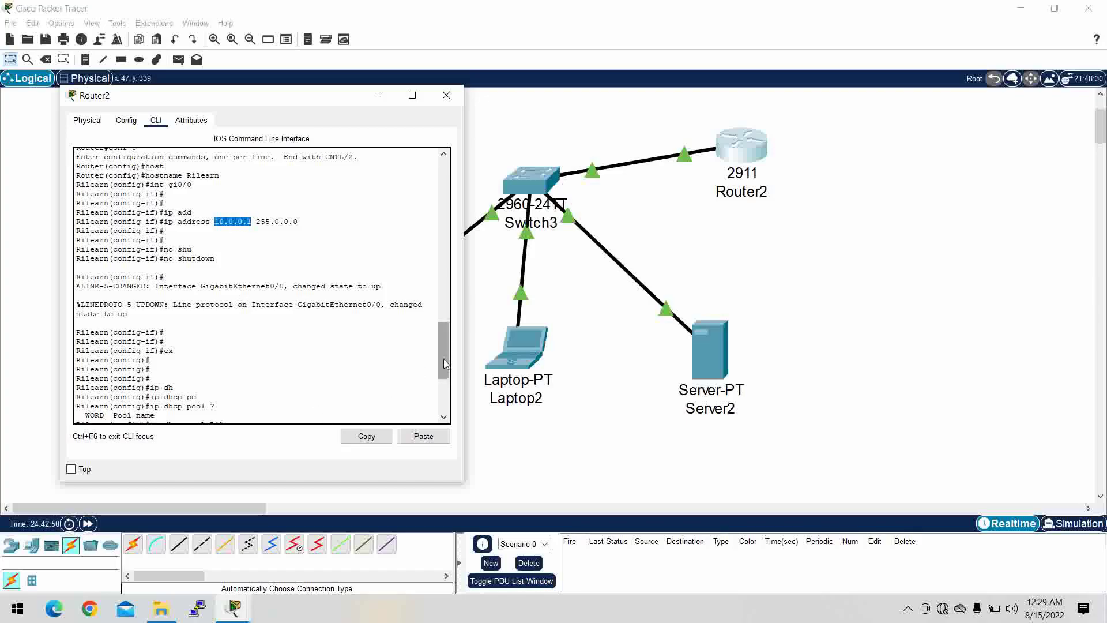
pyautogui.moveTo(444, 363); pyautogui.dragTo(448, 411)
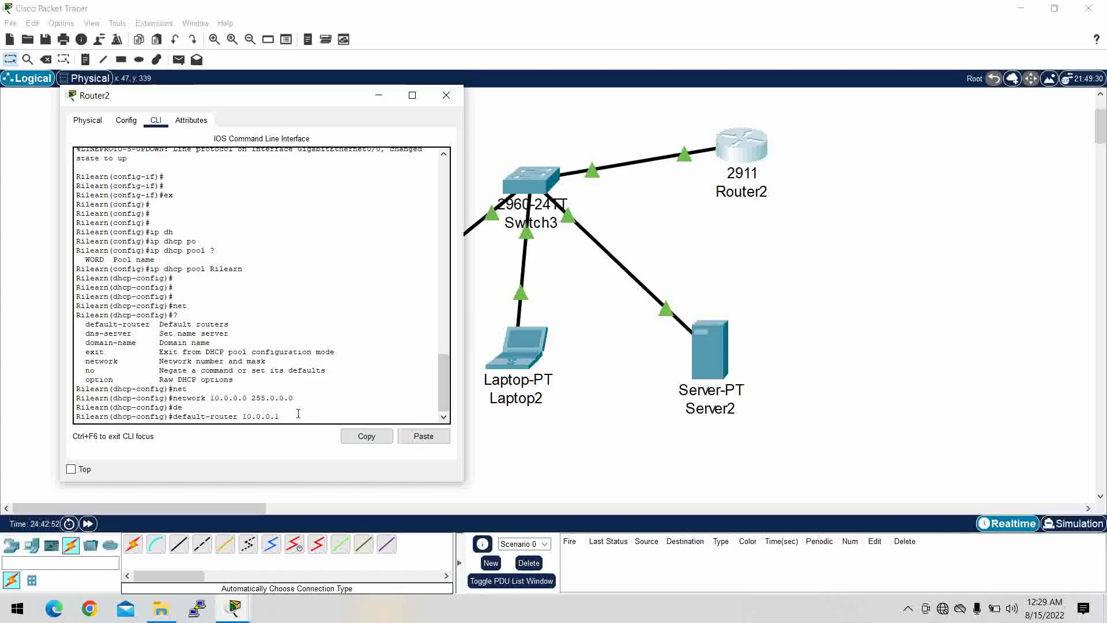
pyautogui.press('Return')
pyautogui.press('Return')
# Step: Set the DHCP pool's DNS server to 10.0.0.1 and minimize the router window
pyautogui.write('dhcp-config)#d')
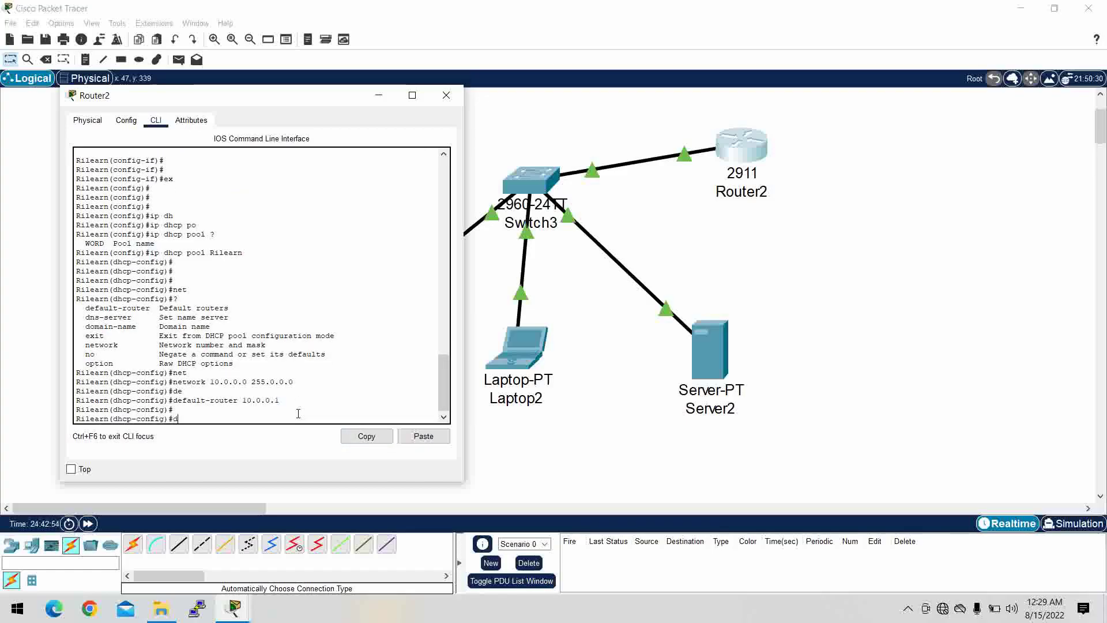
pyautogui.write('n')
pyautogui.press('Tab')
pyautogui.write('1')
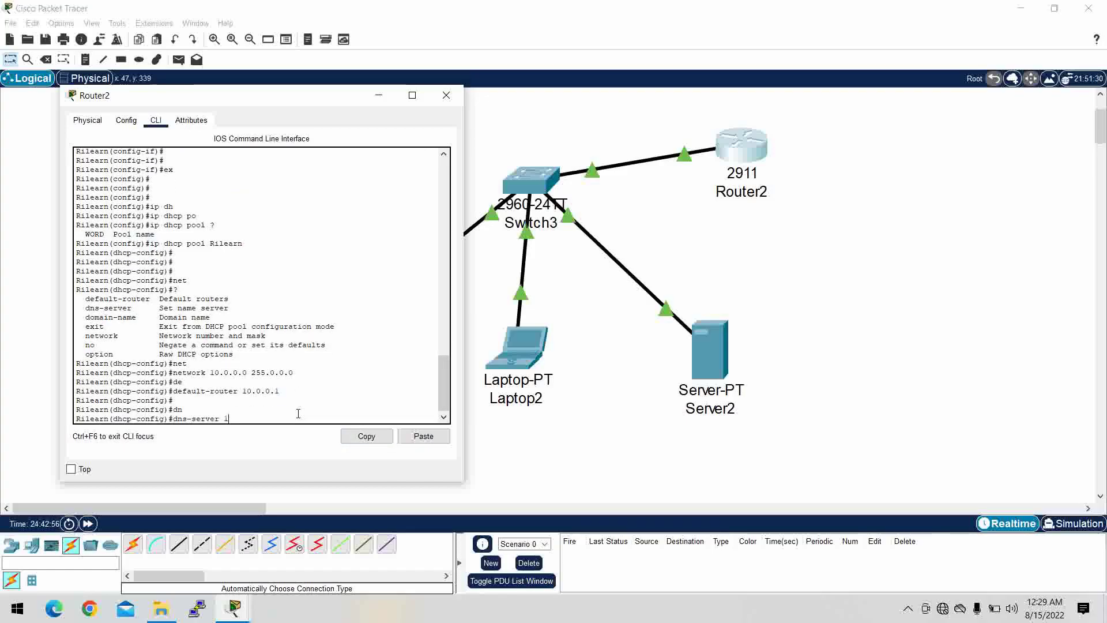
pyautogui.write('0.0.0.1')
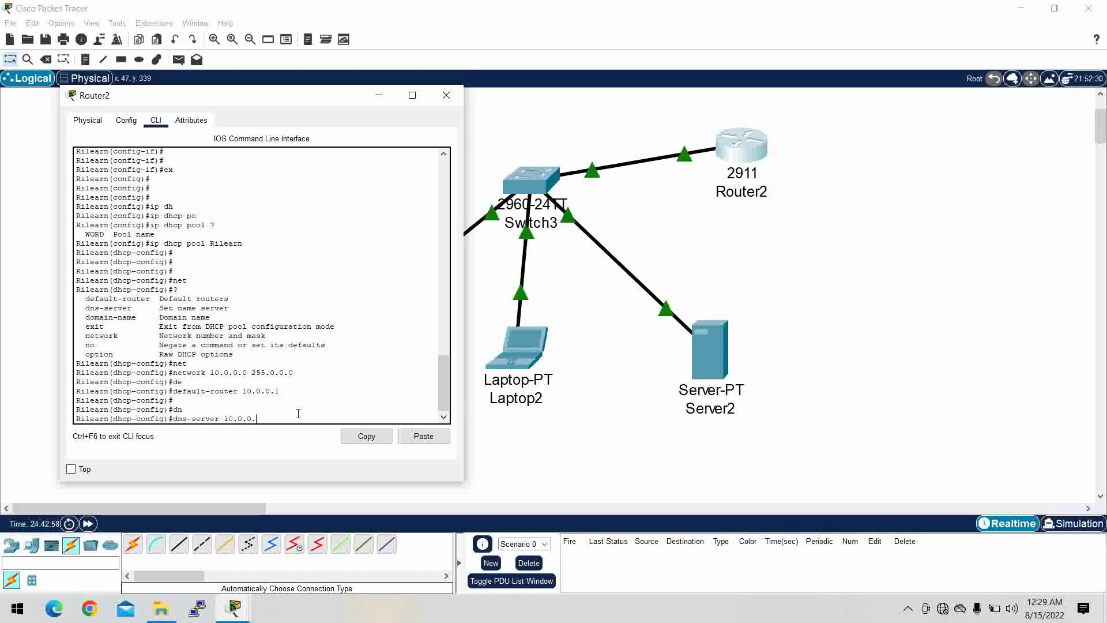
pyautogui.press('Return')
pyautogui.press('Return')
pyautogui.press('Return')
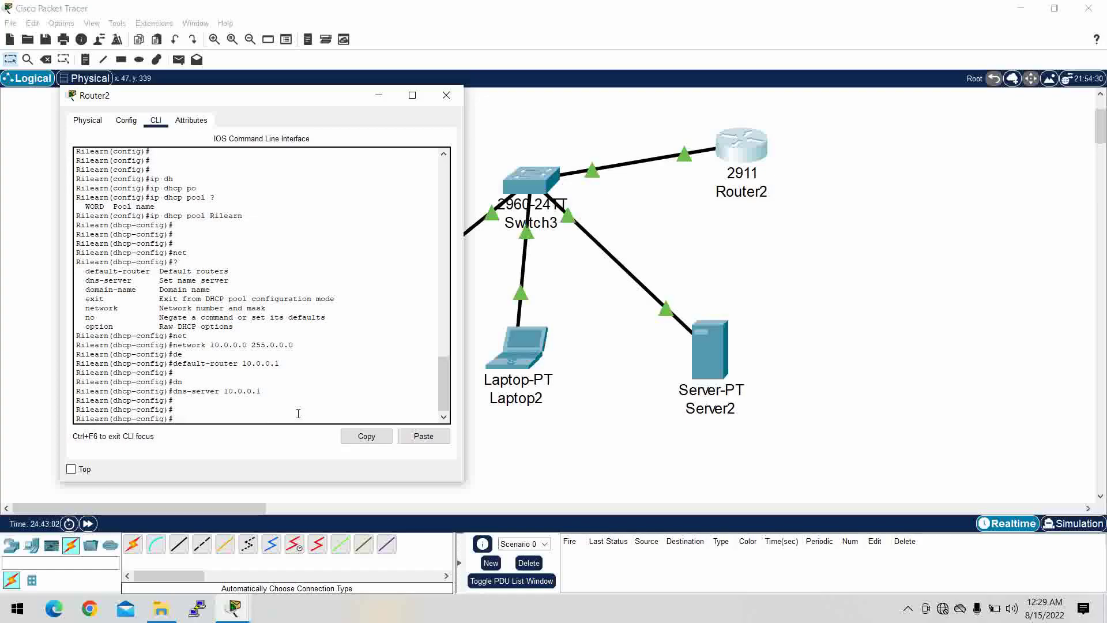
pyautogui.click(378, 95)
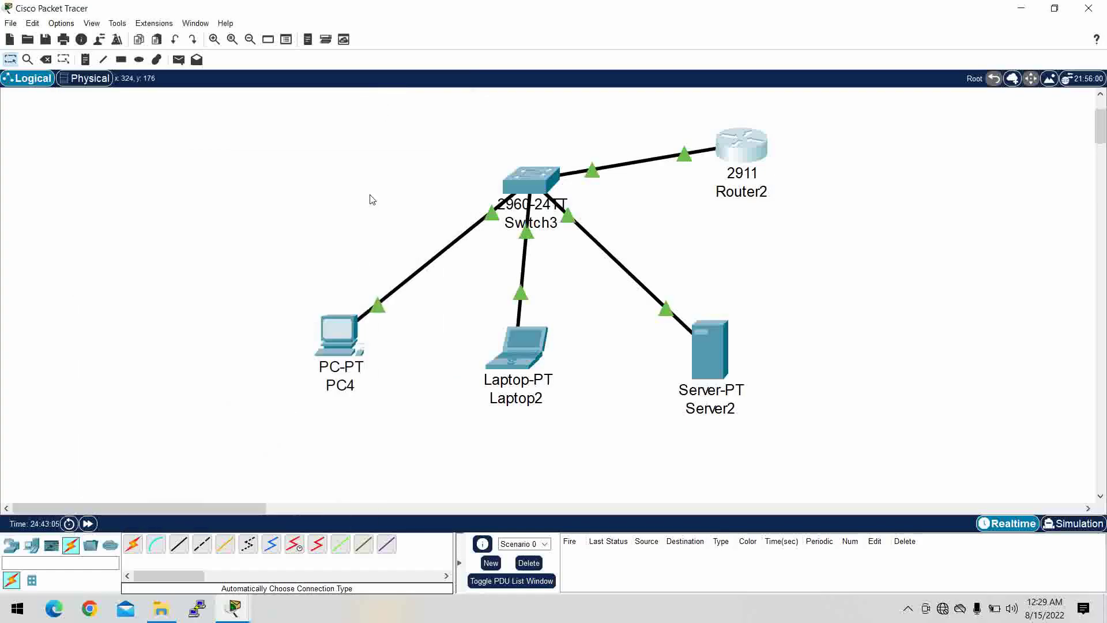
# Step: Switch PC4's IPv4 configuration from static to DHCP and close its window
pyautogui.moveTo(334, 333)
pyautogui.click(334, 333)
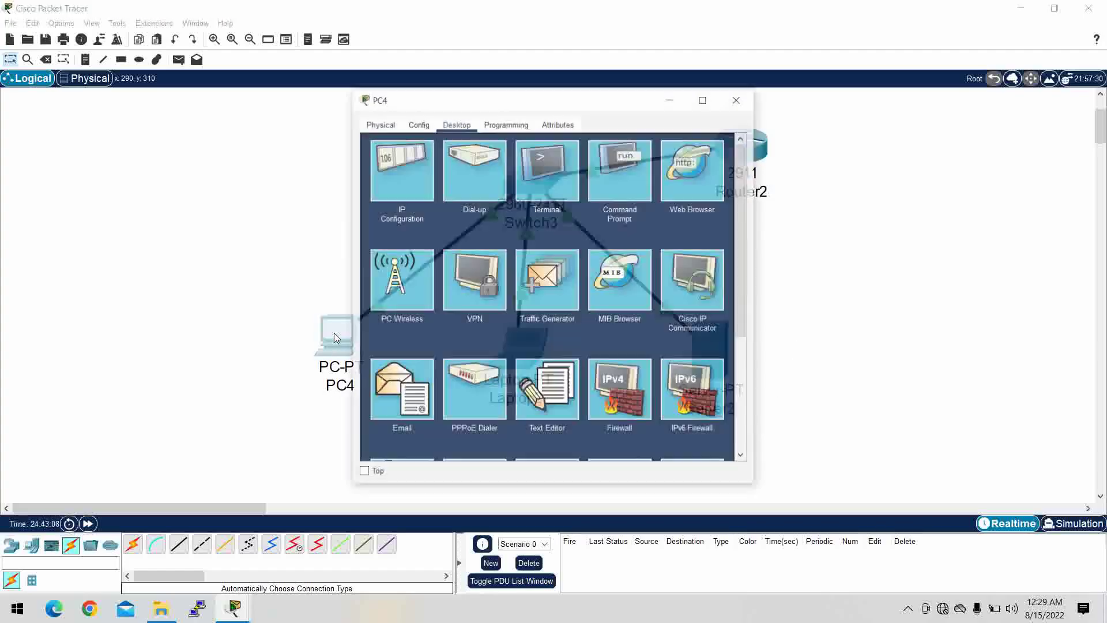
pyautogui.click(410, 170)
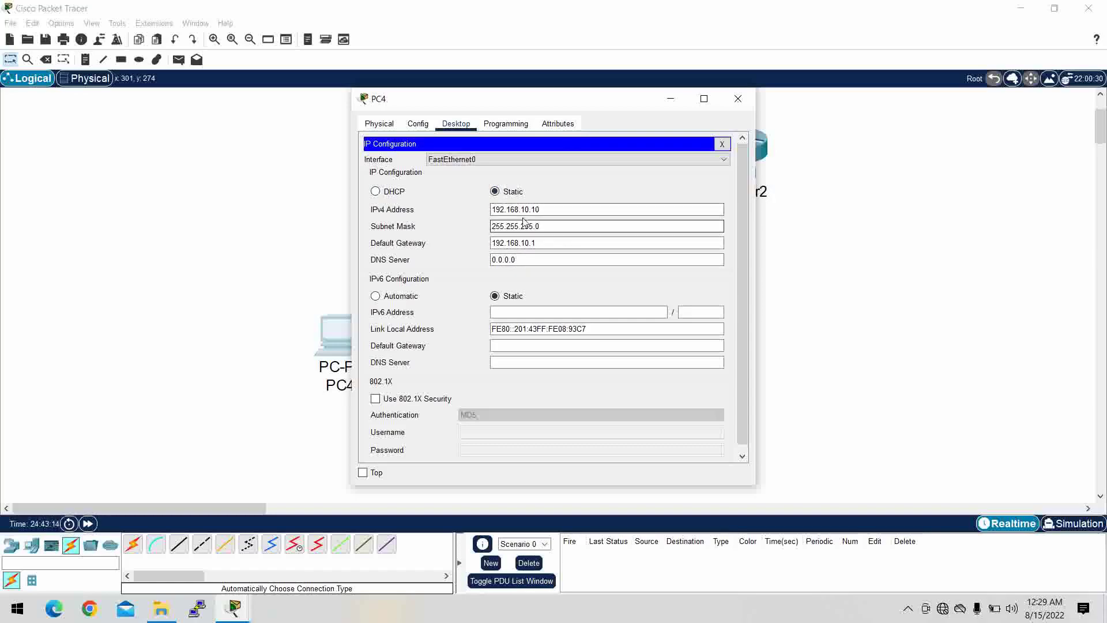
pyautogui.click(395, 192)
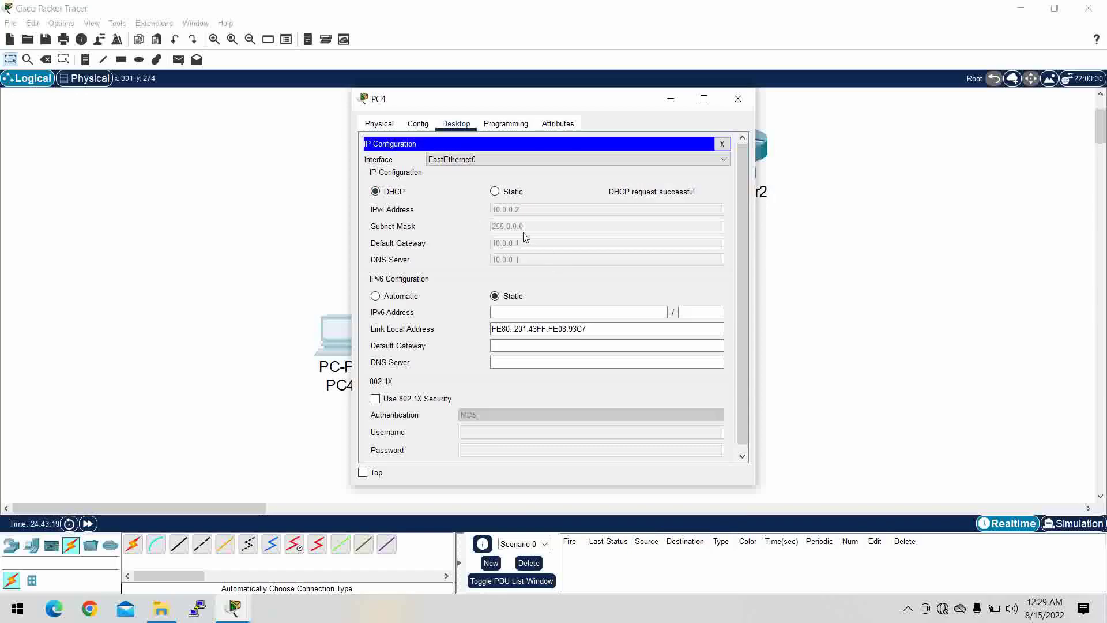
pyautogui.click(737, 99)
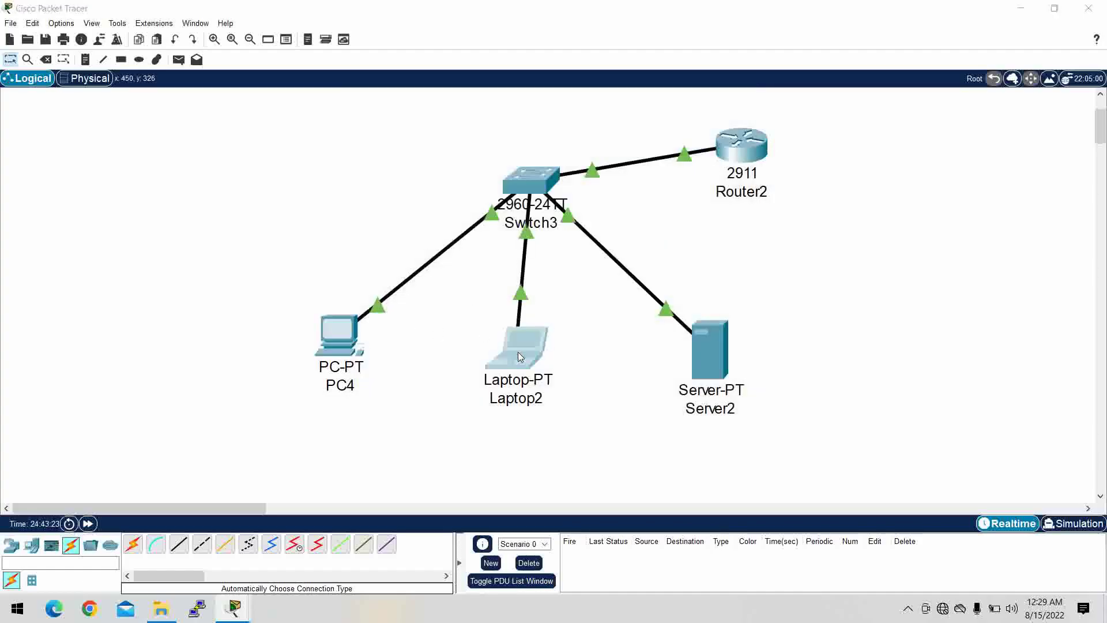
# Step: Switch Laptop2's IPv4 configuration from static to DHCP and close its window
pyautogui.click(517, 351)
pyautogui.click(400, 171)
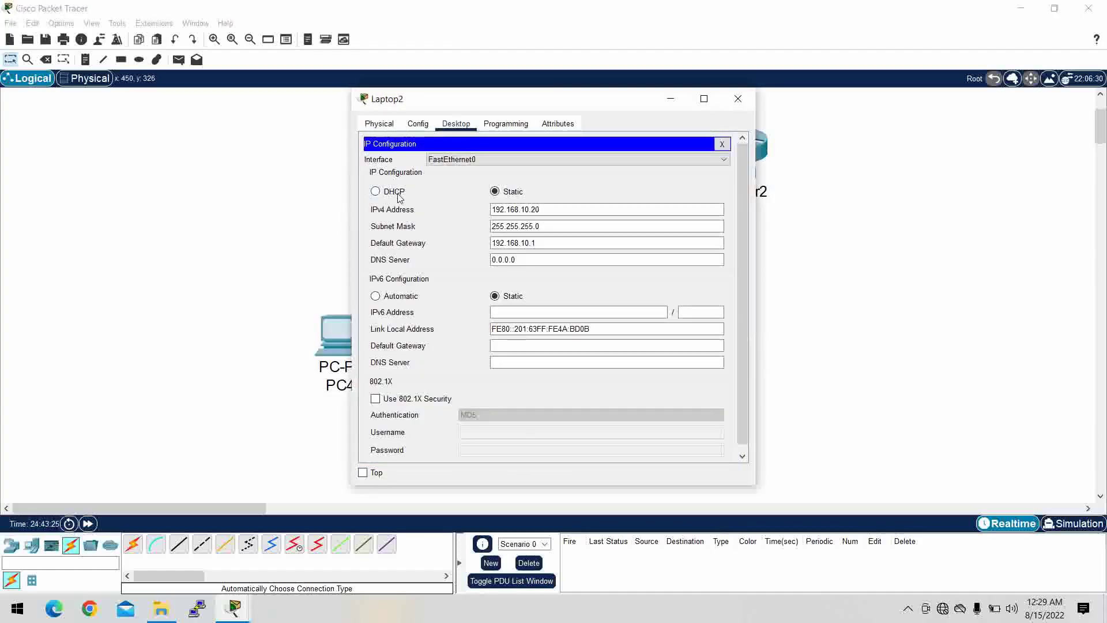
pyautogui.click(398, 195)
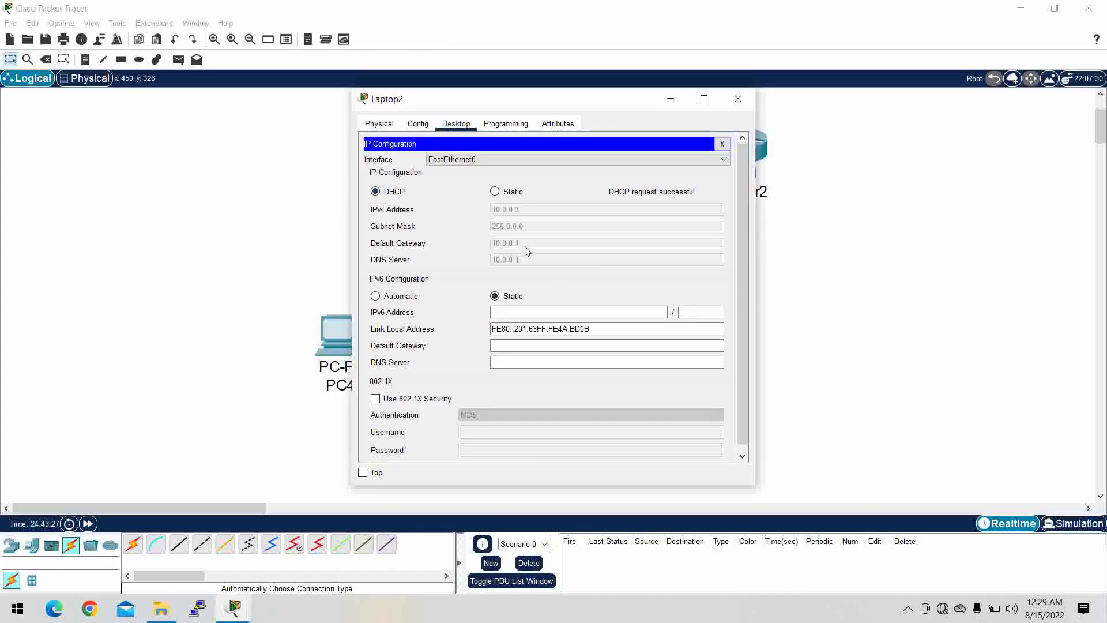
pyautogui.click(737, 99)
# Step: Switch Server2's IPv4 configuration from static to DHCP and close its window
pyautogui.click(718, 360)
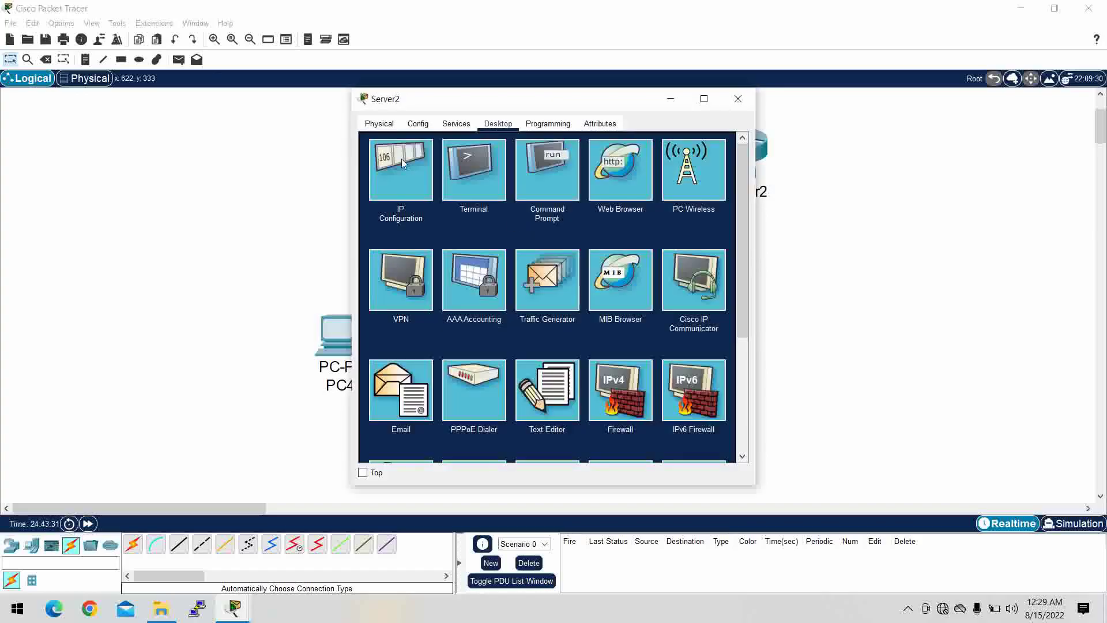
pyautogui.click(401, 161)
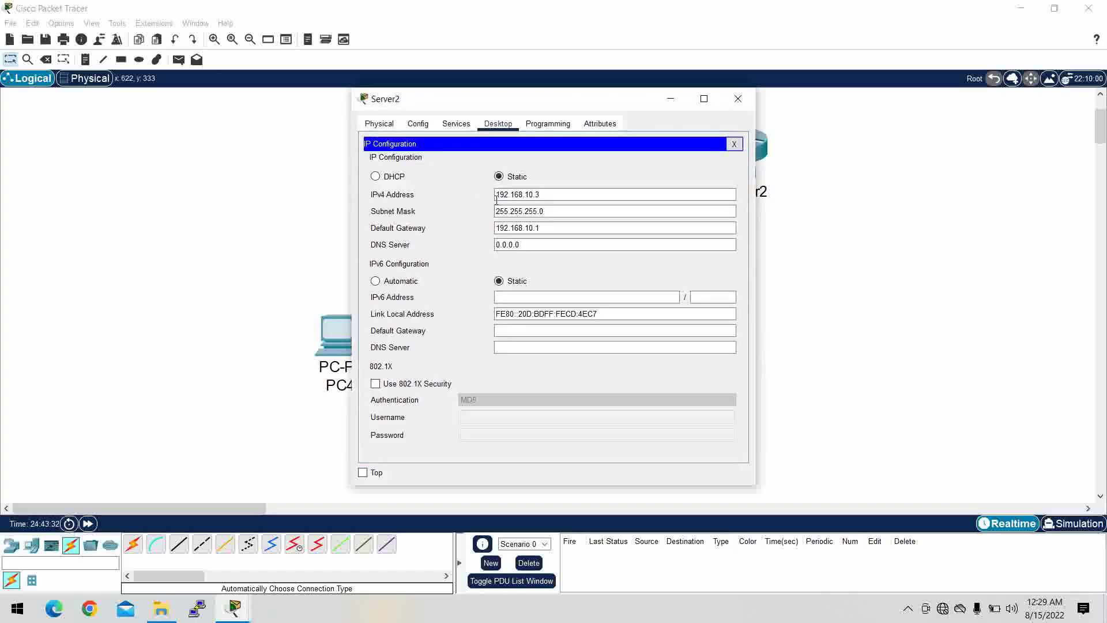
pyautogui.click(376, 177)
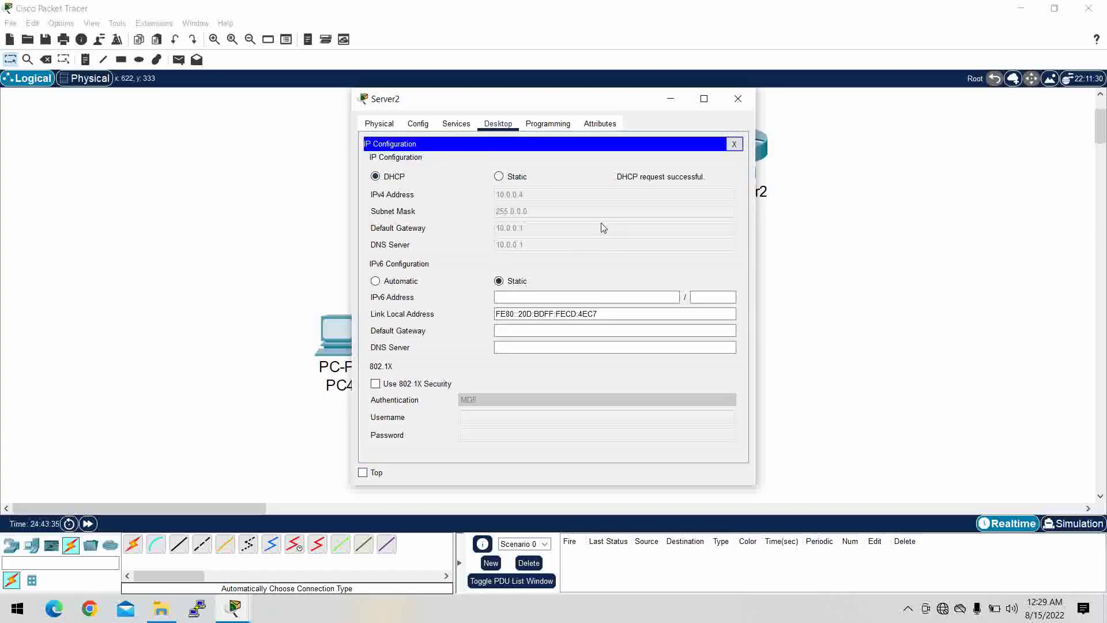
pyautogui.click(738, 98)
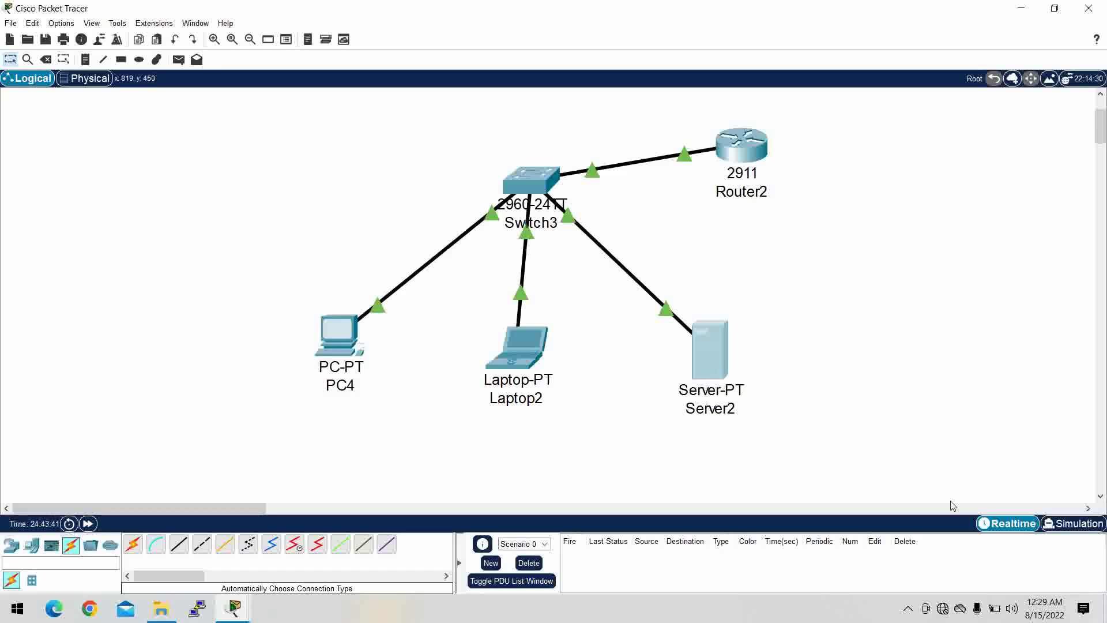
# Step: Send a simple PDU from PC4 to Laptop2 to test connectivity
pyautogui.click(178, 60)
pyautogui.click(340, 346)
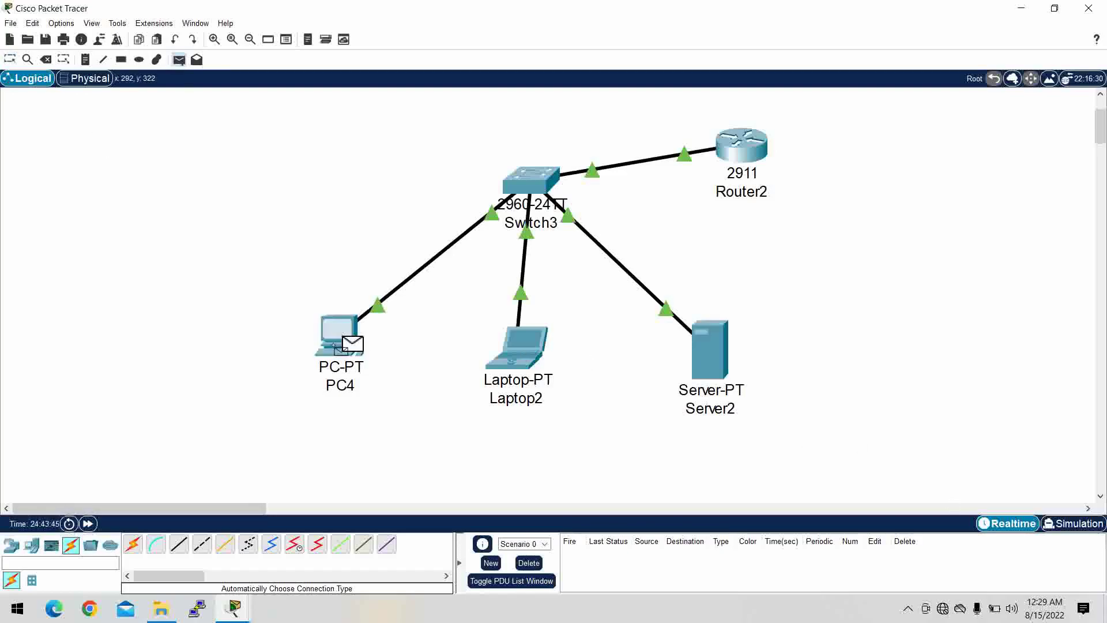
pyautogui.click(501, 354)
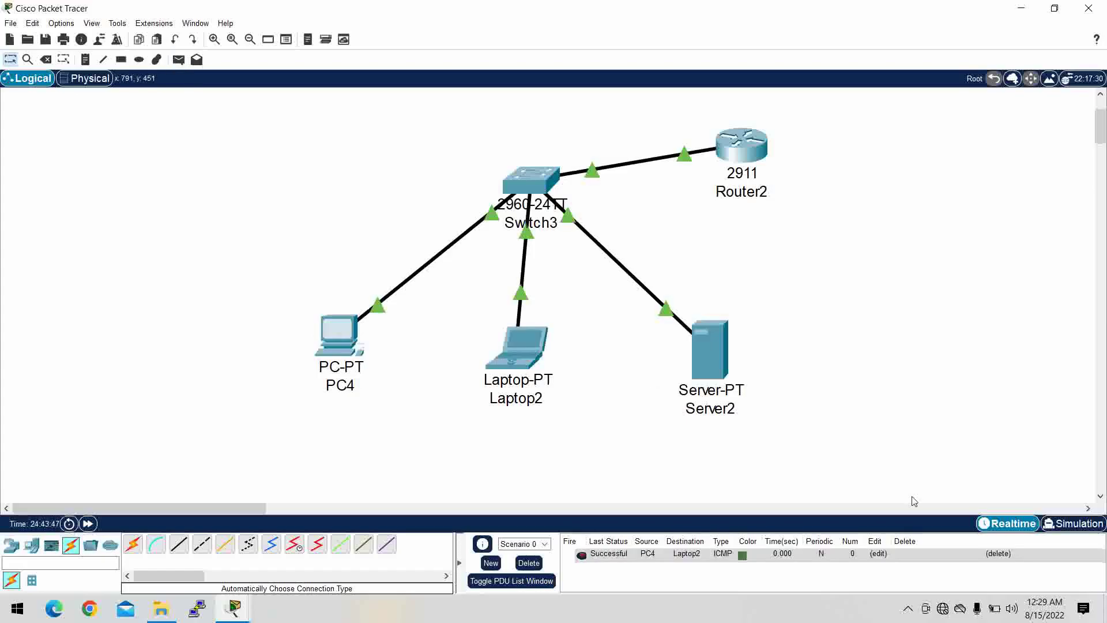
# Step: Play the PC4-to-Laptop2 packet exchange in Simulation mode, then return to Realtime mode
pyautogui.click(1070, 527)
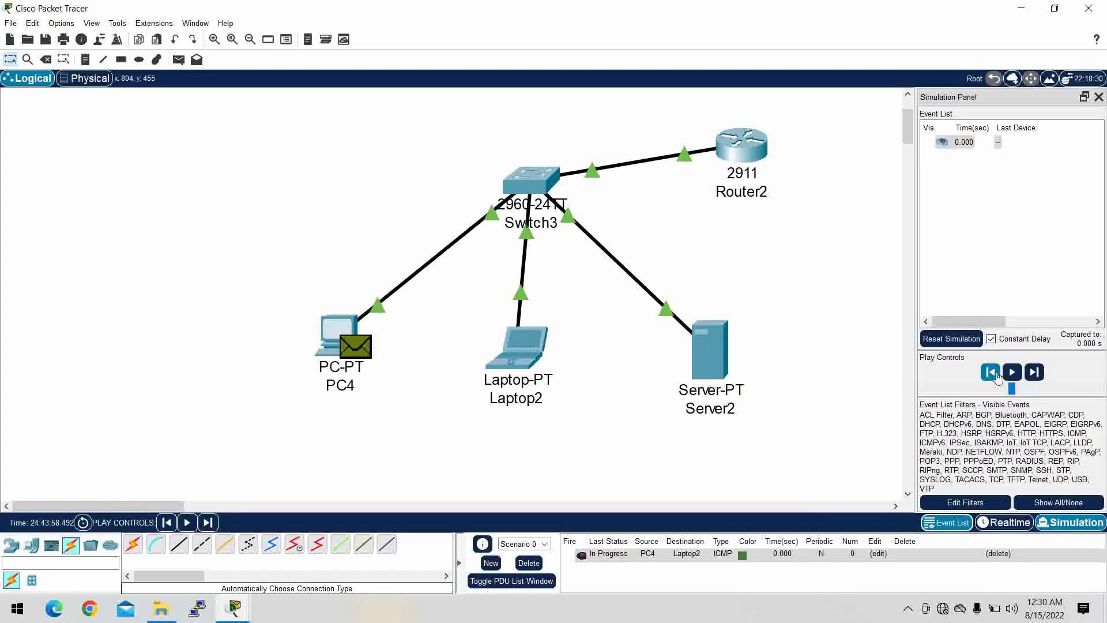
pyautogui.click(1013, 375)
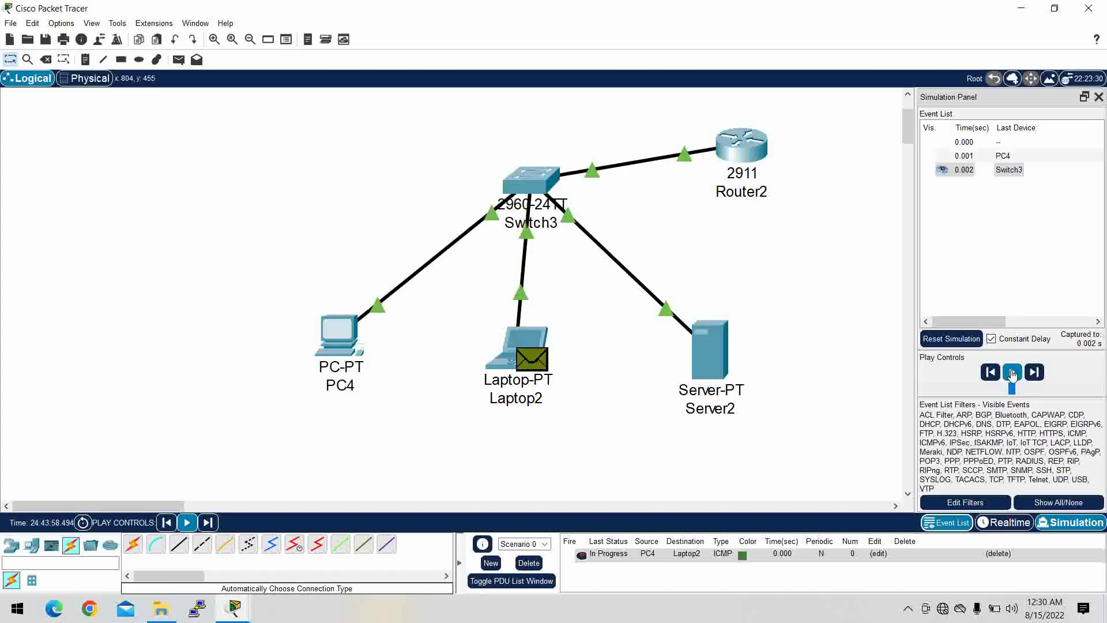
pyautogui.click(1012, 375)
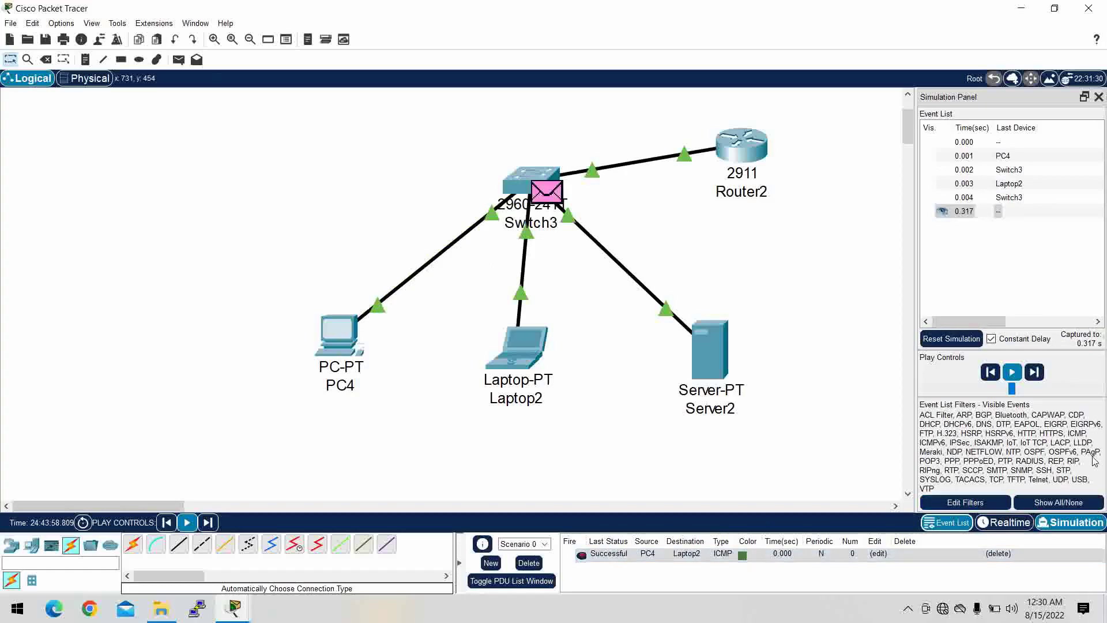
pyautogui.click(1009, 522)
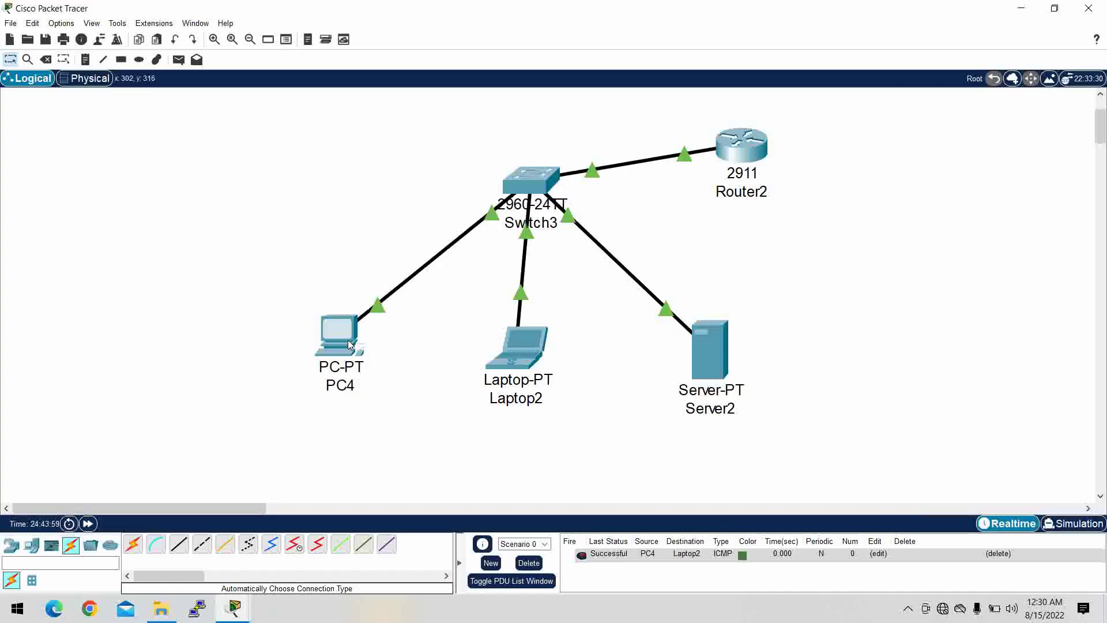
# Step: Reopen Router2's command line and exit DHCP pool configuration to global configuration mode
pyautogui.moveTo(350, 345)
pyautogui.moveTo(523, 348)
pyautogui.moveTo(702, 346)
pyautogui.click(753, 142)
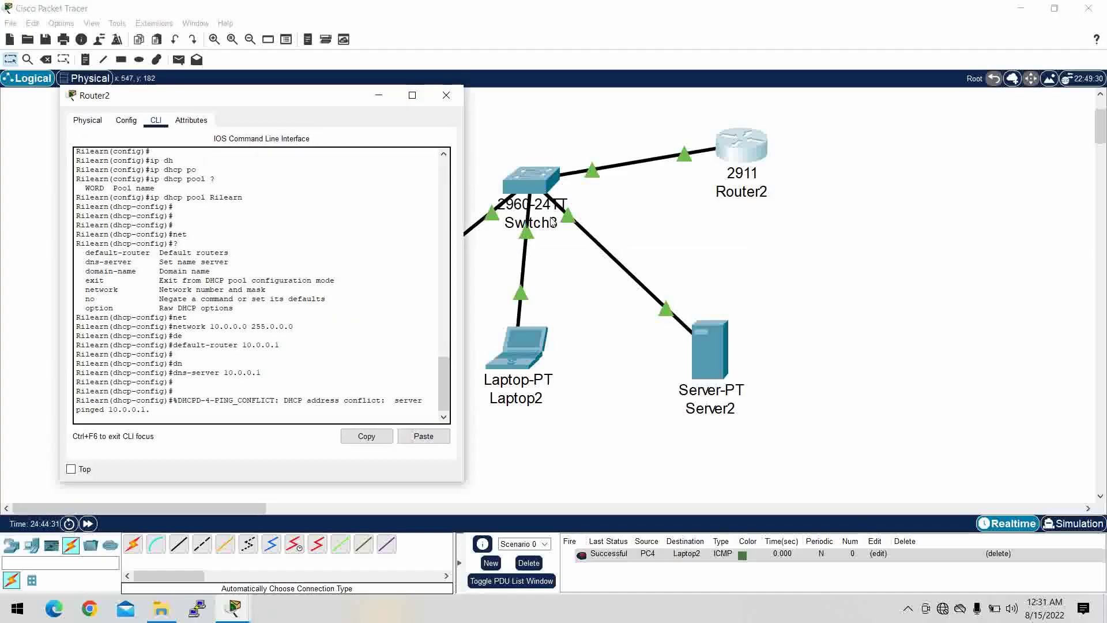
pyautogui.press('Return')
pyautogui.press('Return')
pyautogui.press('Return')
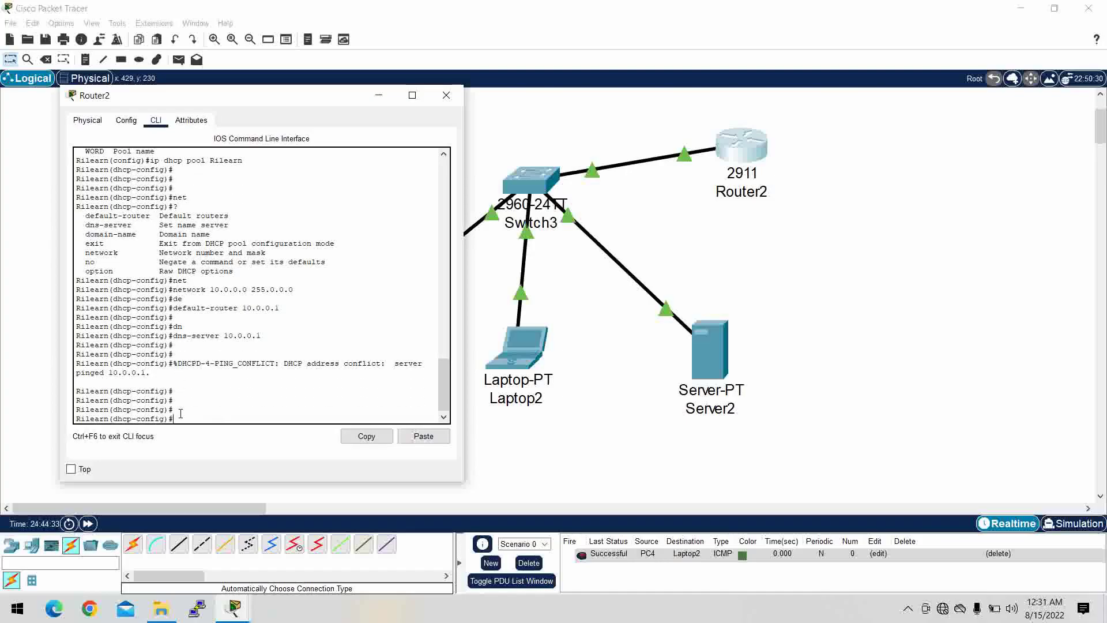
pyautogui.write('ex')
pyautogui.press('Return')
pyautogui.press('Return')
pyautogui.press('Return')
pyautogui.press('Return')
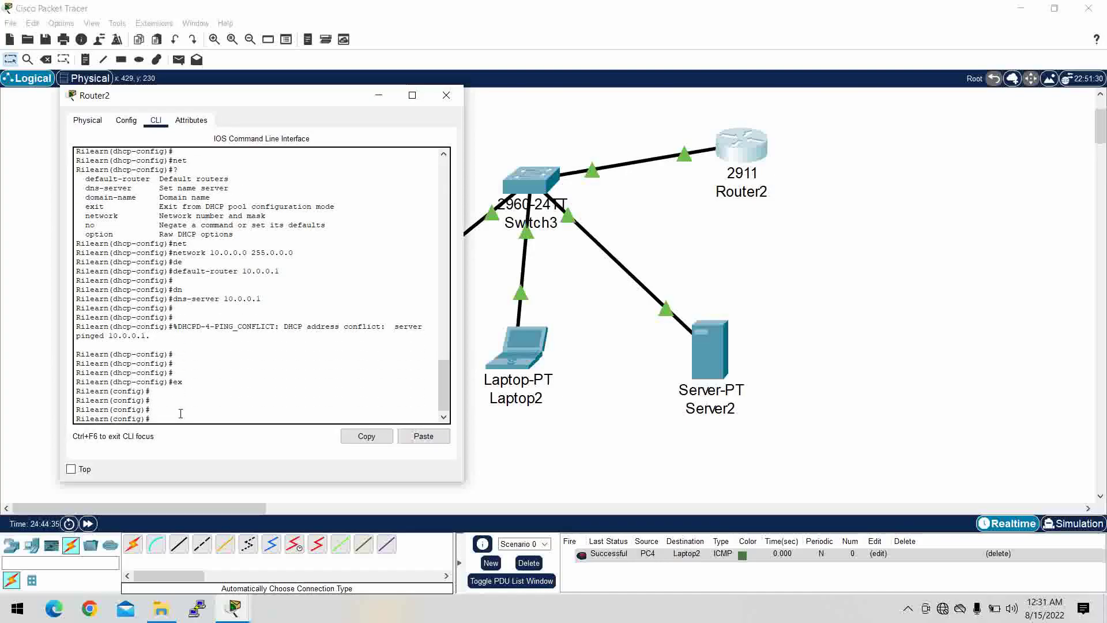
# Step: Exclude addresses 10.0.0.2 through 10.0.0.10 from DHCP assignment and minimize the router window
pyautogui.write('ip dh')
pyautogui.press('Tab')
pyautogui.write('ex')
pyautogui.press('Tab')
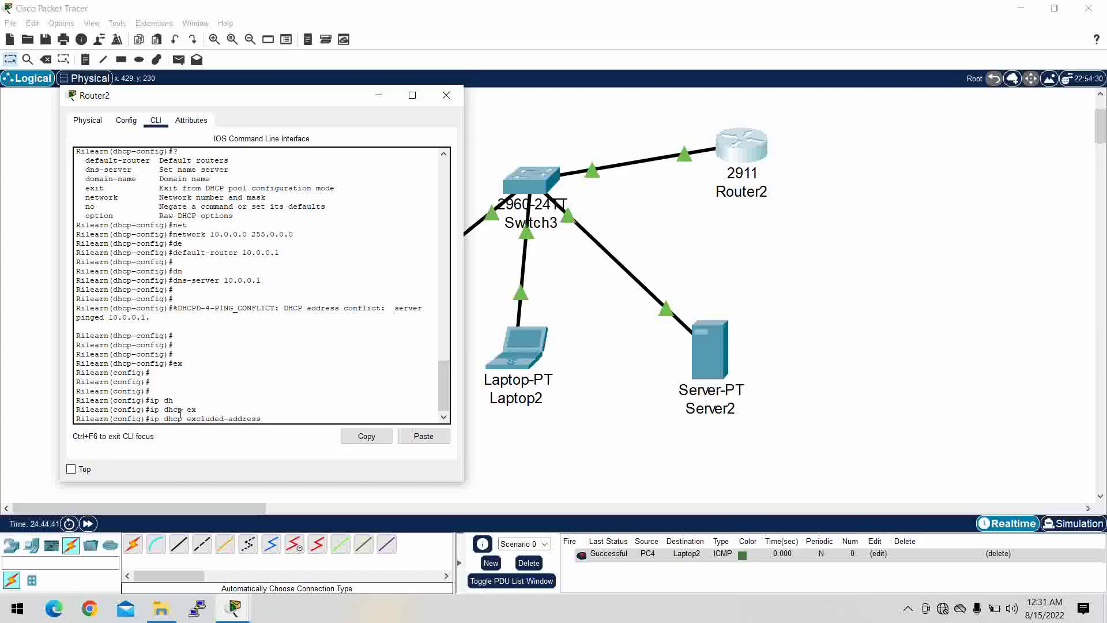
pyautogui.write('10.0.0.2 10.0.0.10')
pyautogui.press('Return')
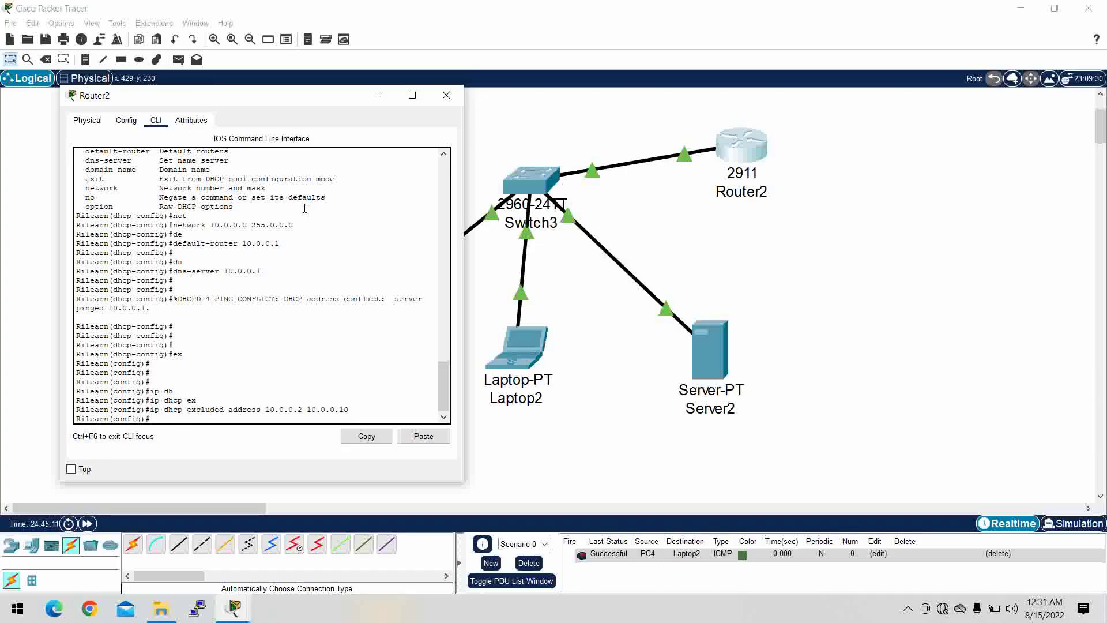
pyautogui.click(378, 102)
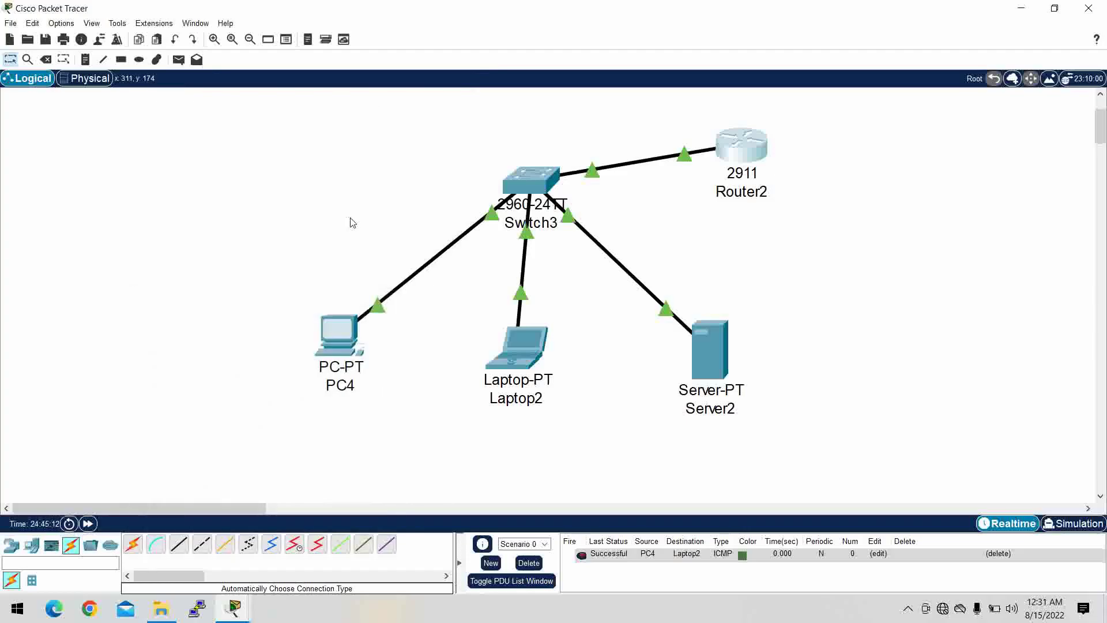
# Step: Request a new DHCP address for PC4 in its IP configuration, then close the PC's window
pyautogui.click(338, 339)
pyautogui.click(405, 170)
pyautogui.click(402, 193)
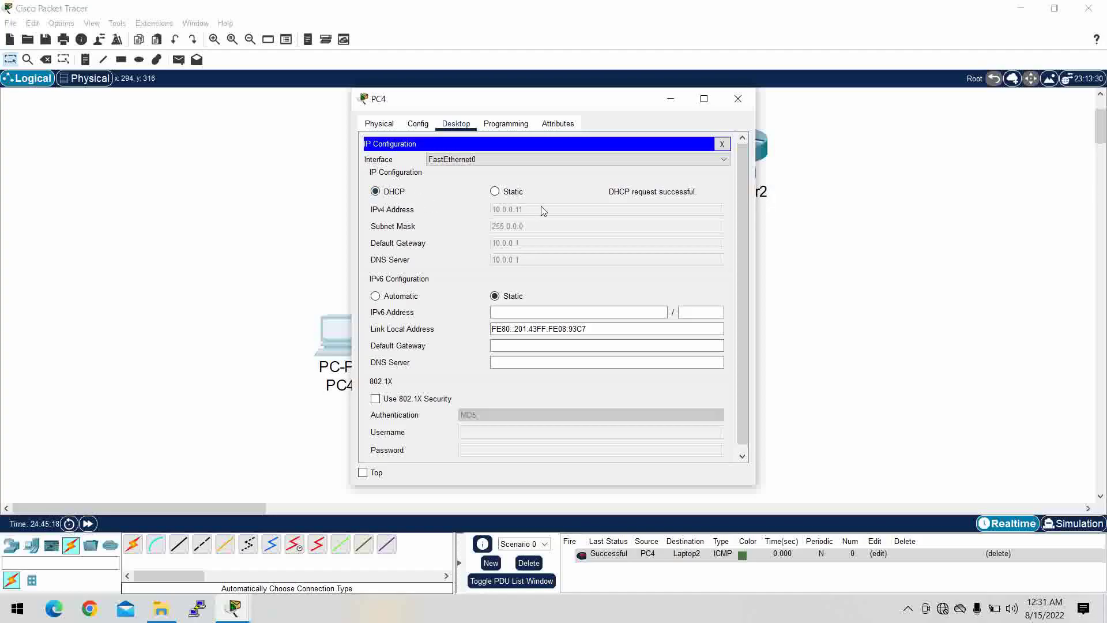
pyautogui.click(737, 99)
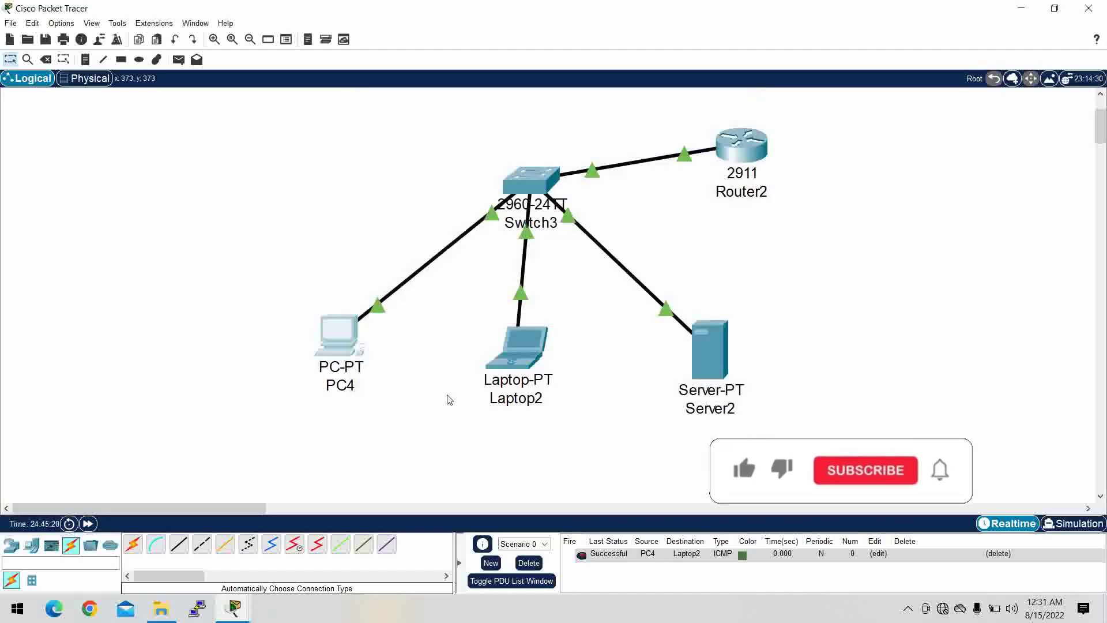
# Step: Renew Laptop2's IPv4 address by switching its IP configuration to Static and back to DHCP
pyautogui.click(516, 346)
pyautogui.click(402, 182)
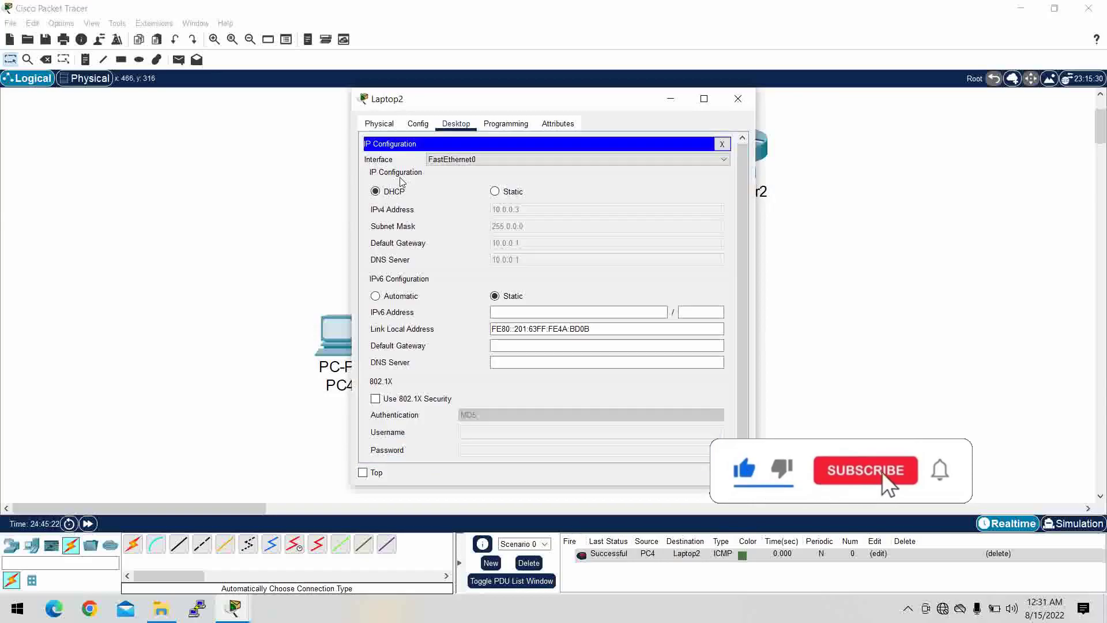
pyautogui.click(496, 192)
pyautogui.click(392, 196)
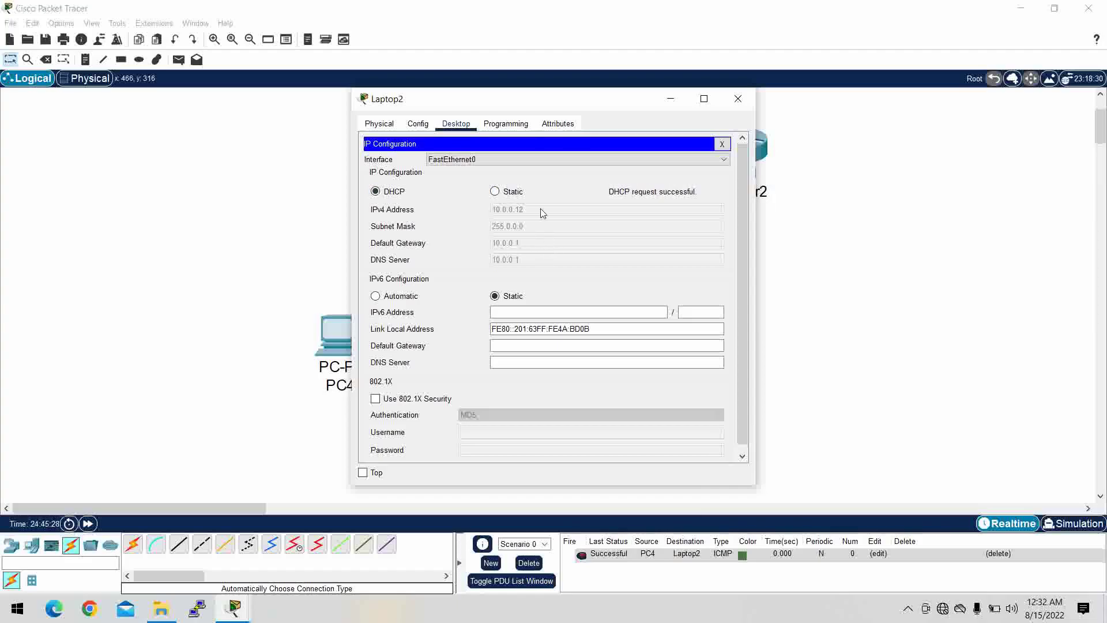
pyautogui.click(737, 98)
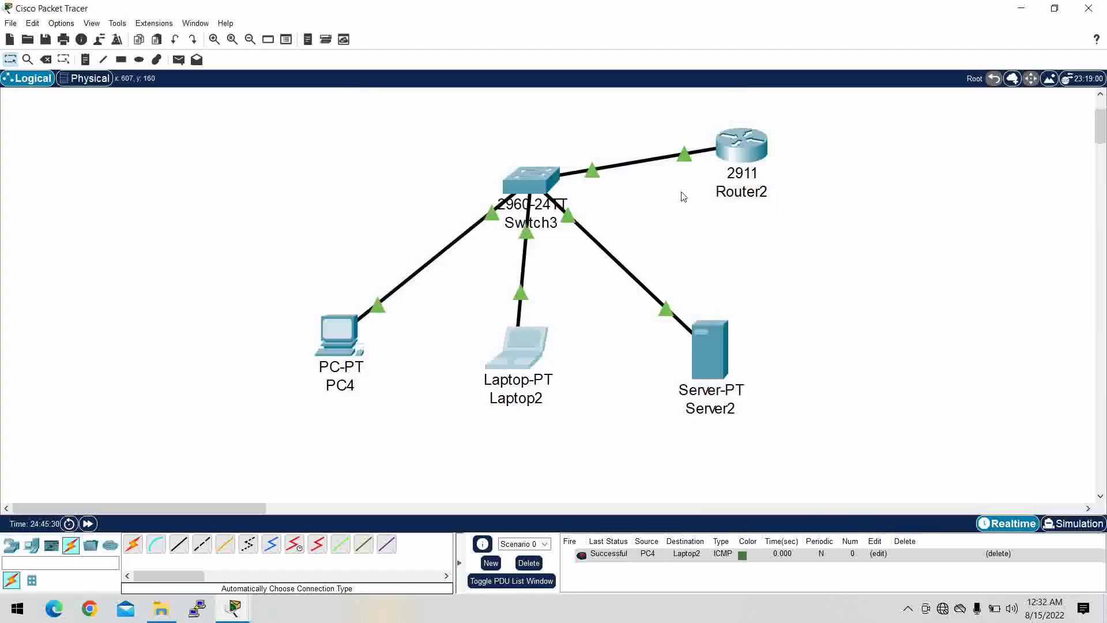
# Step: Request a new DHCP address for Server2 in its IP configuration and close the server's window
pyautogui.click(711, 348)
pyautogui.click(407, 182)
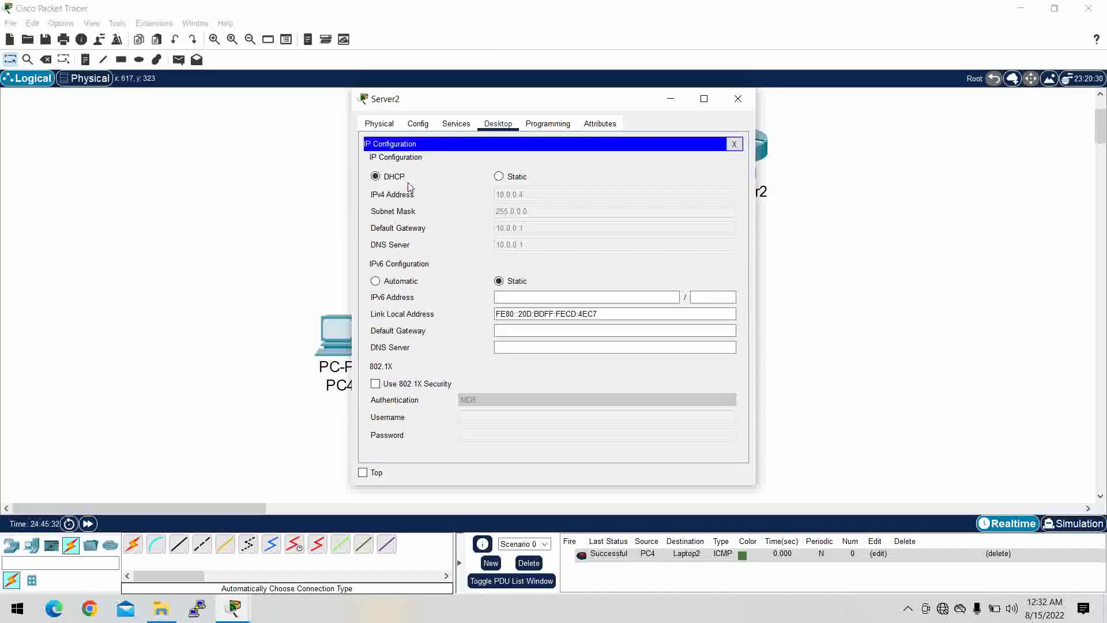
pyautogui.click(394, 176)
pyautogui.click(738, 98)
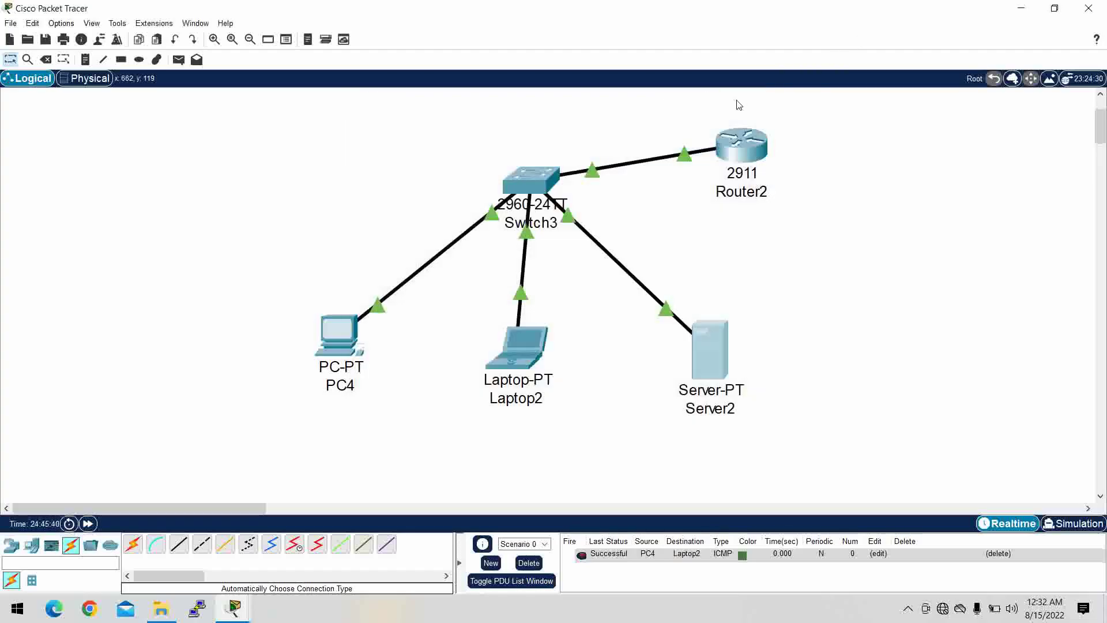
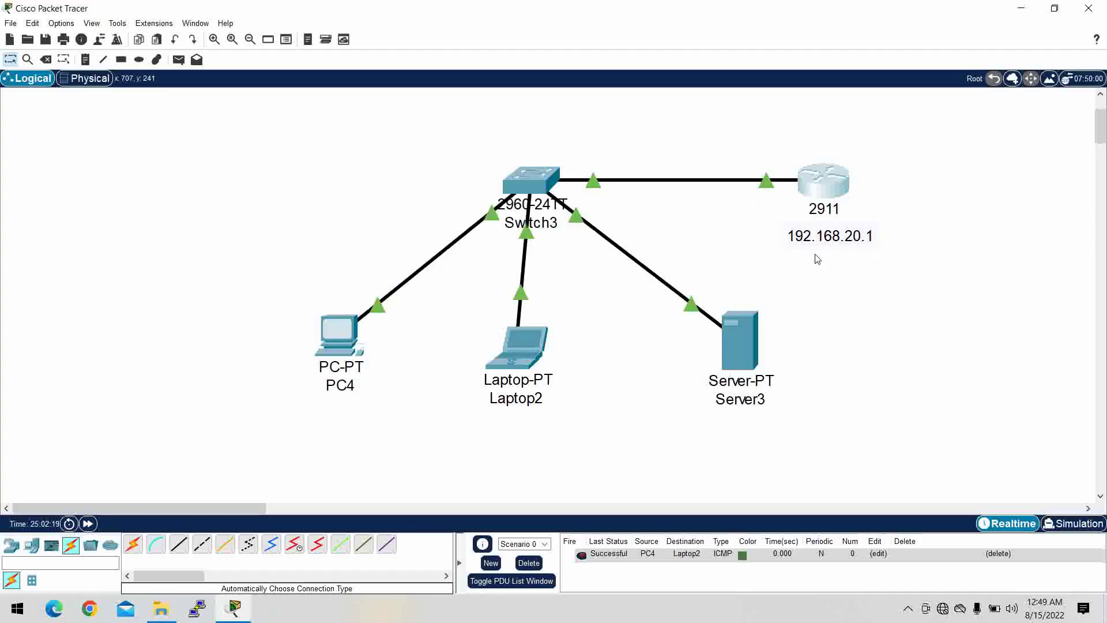
# Step: Assign IP address 192.168.20.1 with mask 255.255.255.0 to Router3's interface g0/0 and close the router window
pyautogui.click(822, 192)
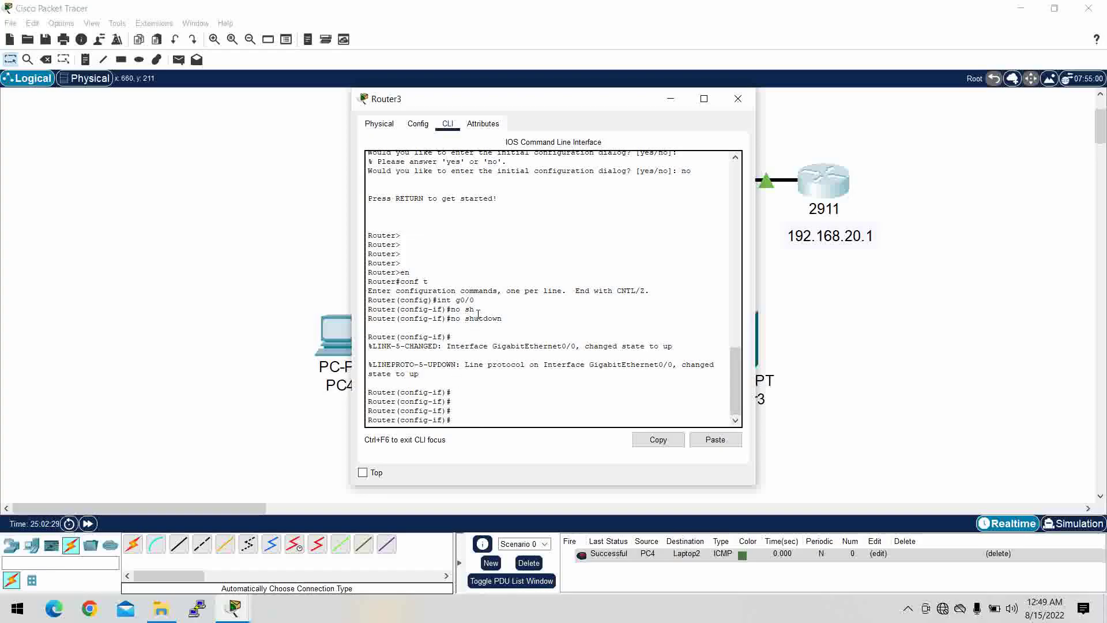
pyautogui.moveTo(475, 311); pyautogui.dragTo(437, 300)
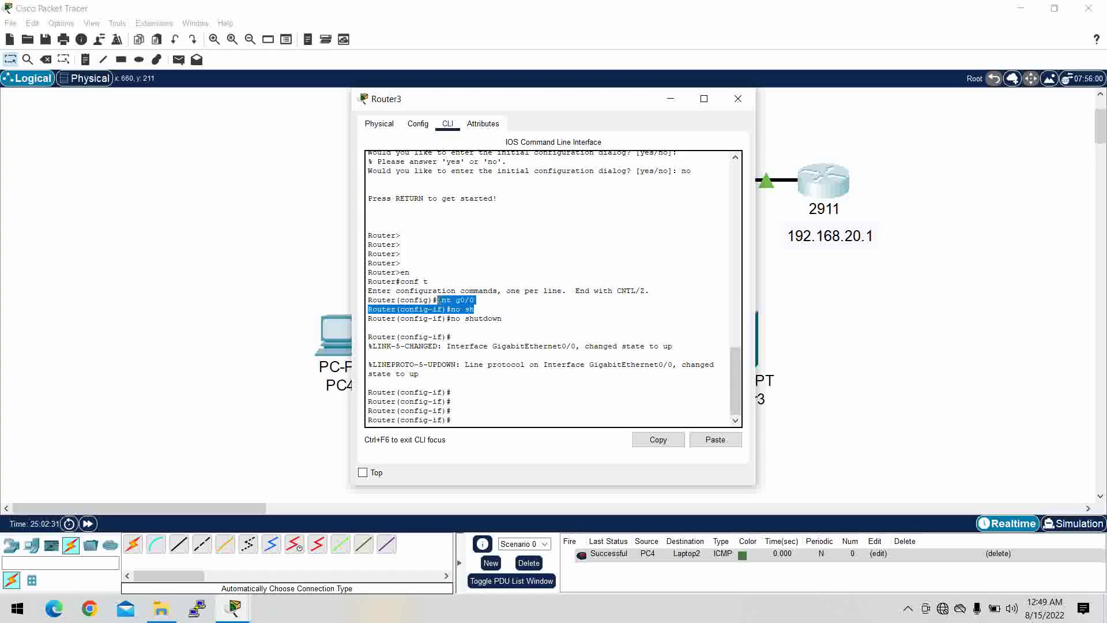
pyautogui.click(460, 420)
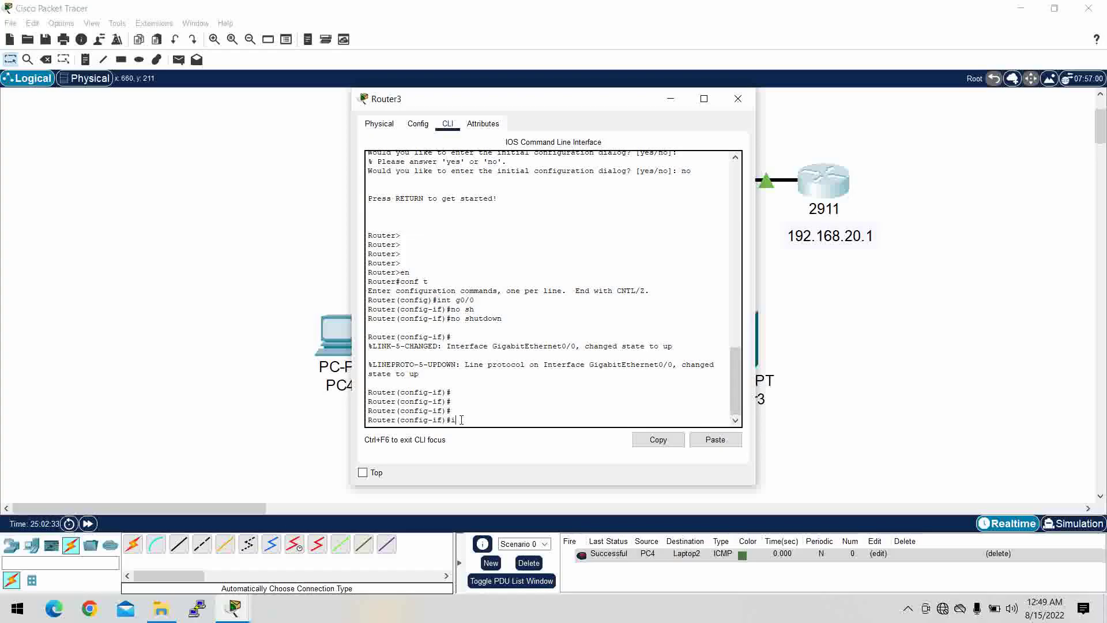
pyautogui.write('ip add 192.168.20.1')
pyautogui.click(895, 230)
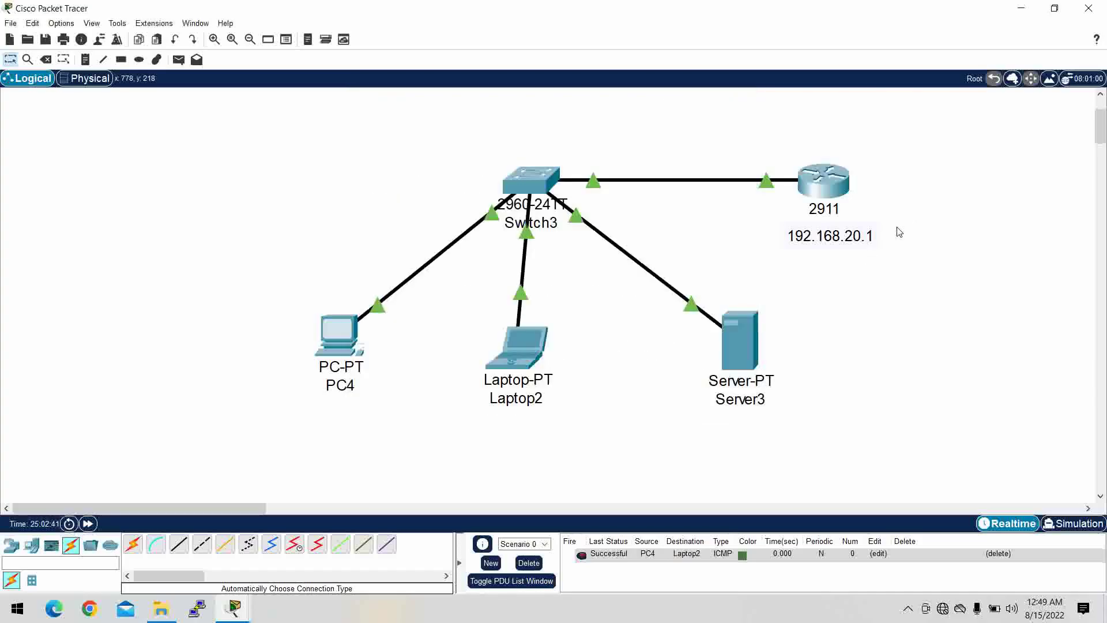
pyautogui.click(832, 179)
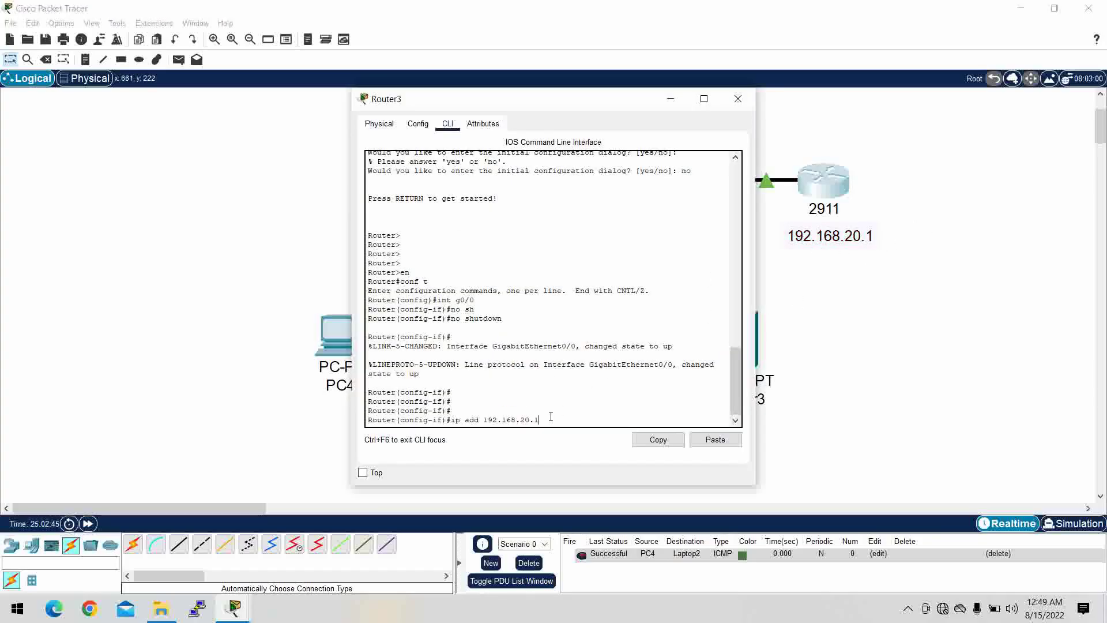
pyautogui.write('255.255.255.0')
pyautogui.press('Return')
pyautogui.press('Return')
pyautogui.press('Return')
pyautogui.press('Return')
pyautogui.press('Return')
pyautogui.press('Return')
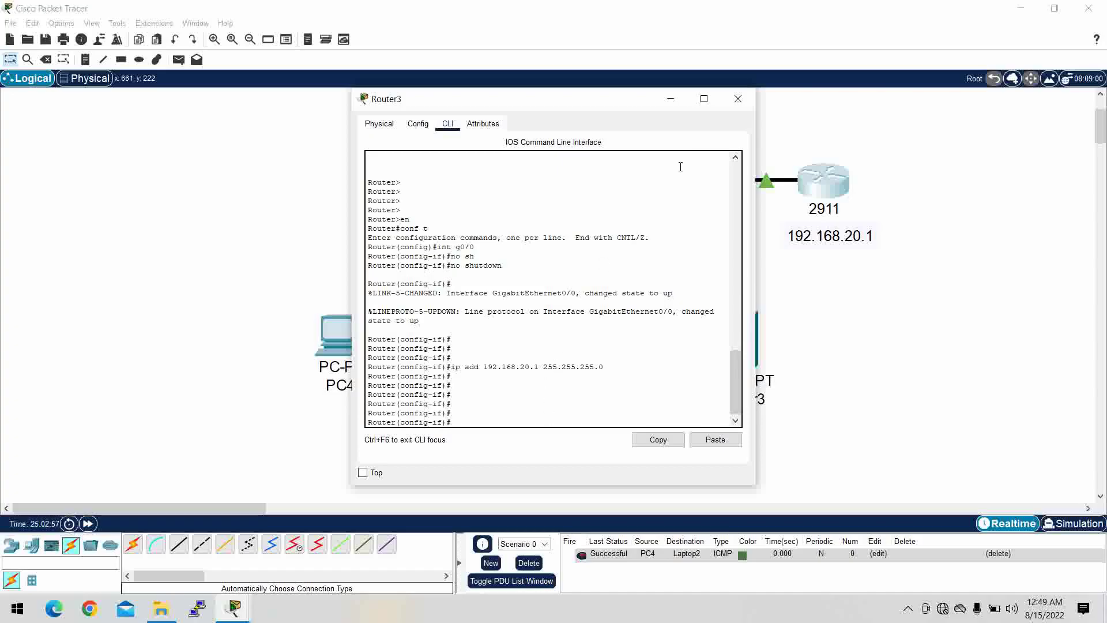
pyautogui.click(736, 100)
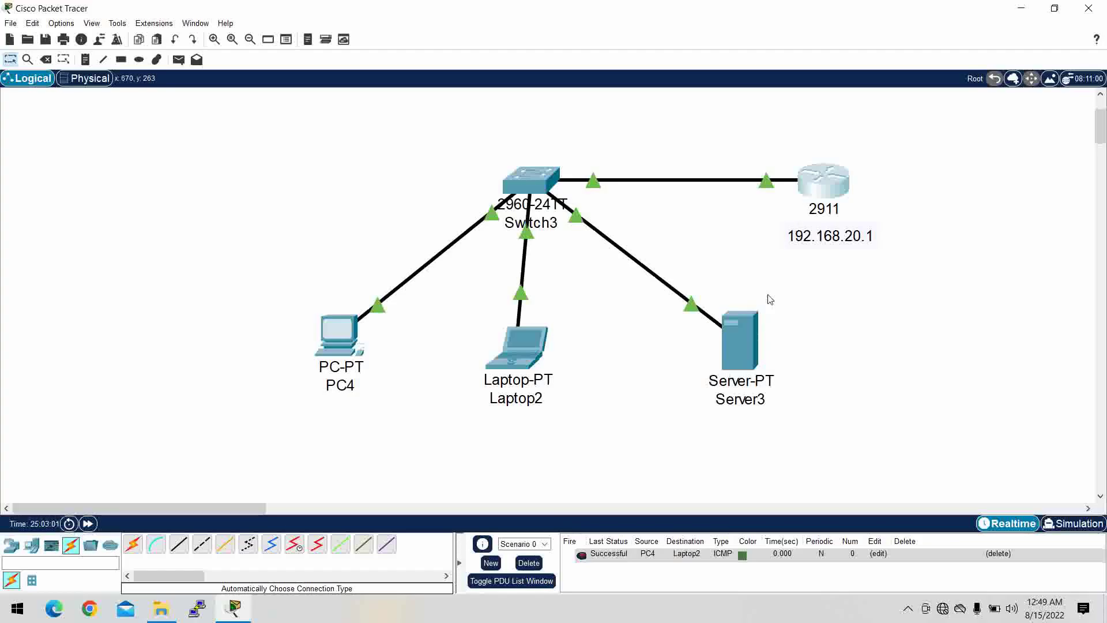
# Step: Set Server3's static IPv4 address to 192.168.20.10 in its IP configuration
pyautogui.click(739, 343)
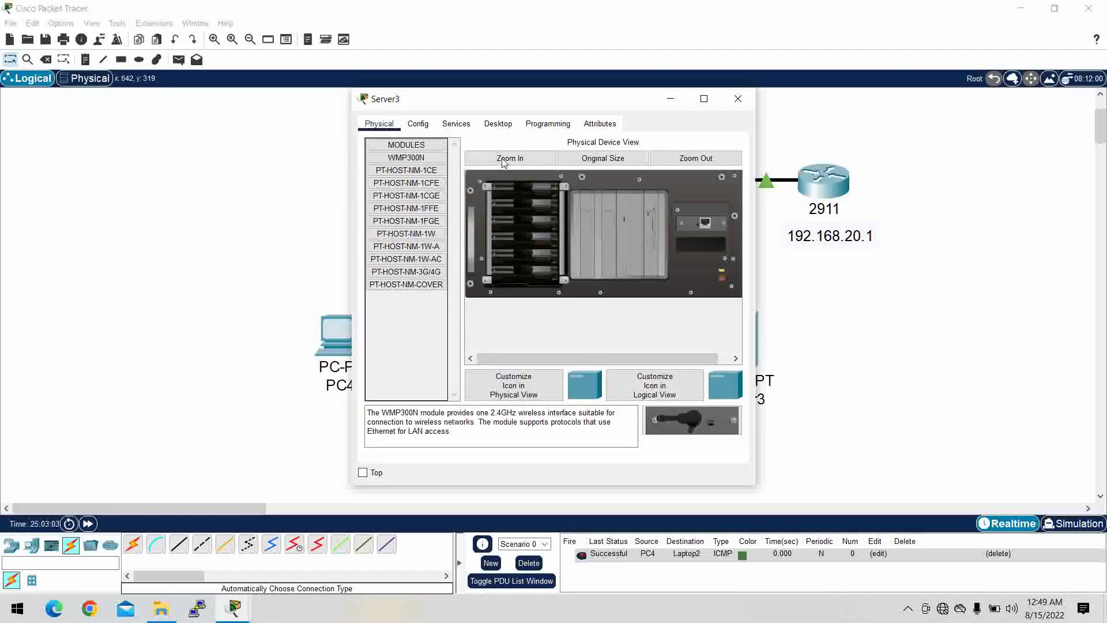
pyautogui.click(494, 128)
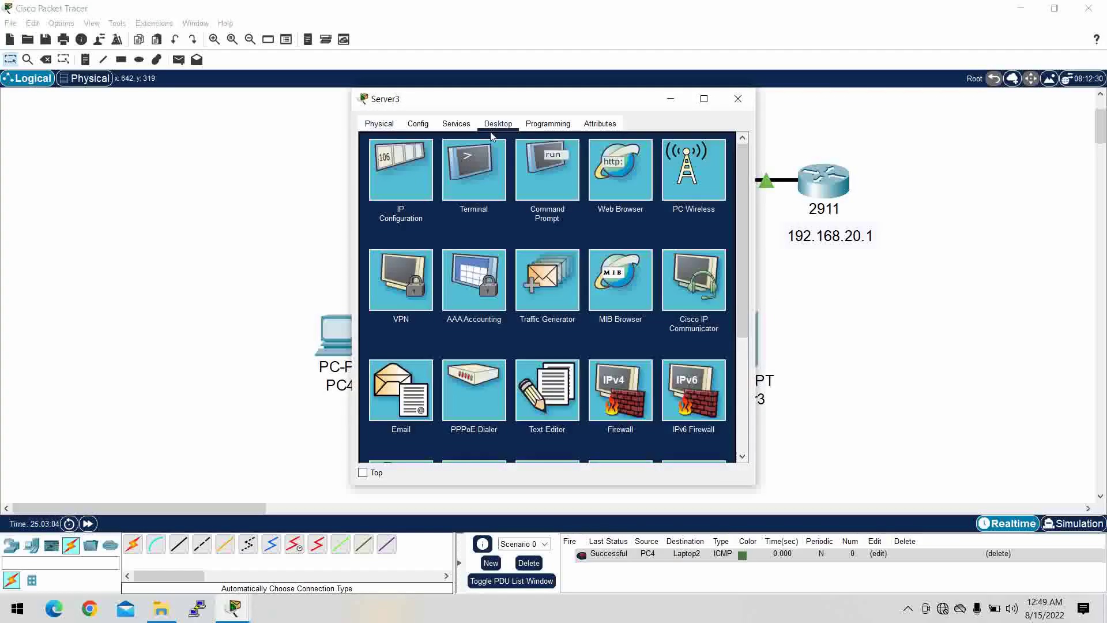
pyautogui.click(400, 176)
pyautogui.click(508, 192)
pyautogui.write('192.168.')
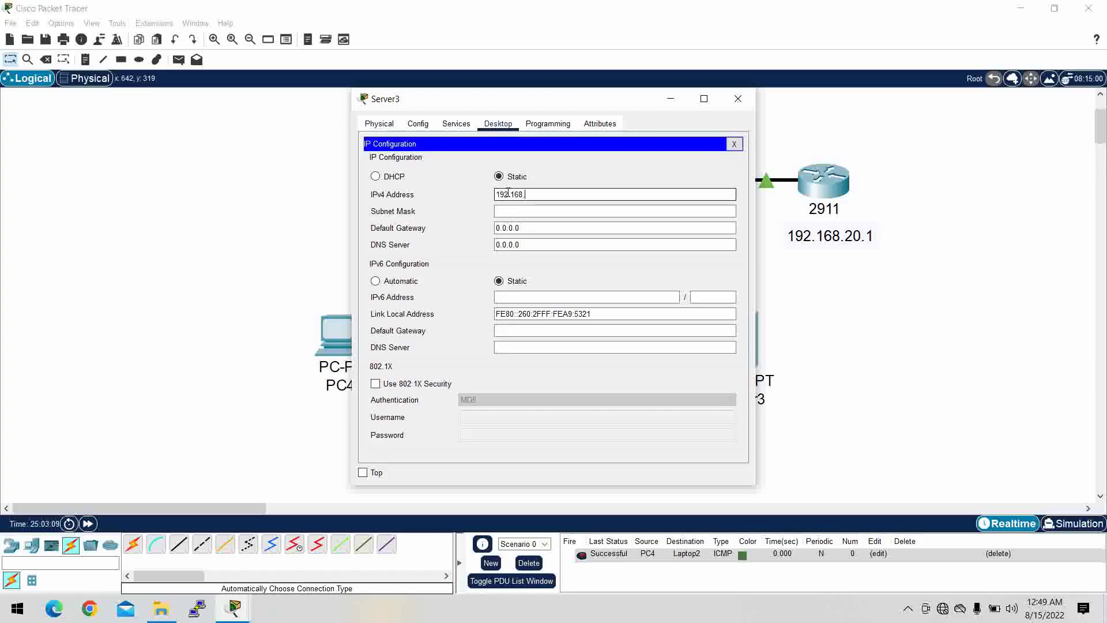
pyautogui.write('10.10')
pyautogui.click(531, 195)
pyautogui.press('BackSpace')
pyautogui.press('BackSpace')
pyautogui.write('20.10')
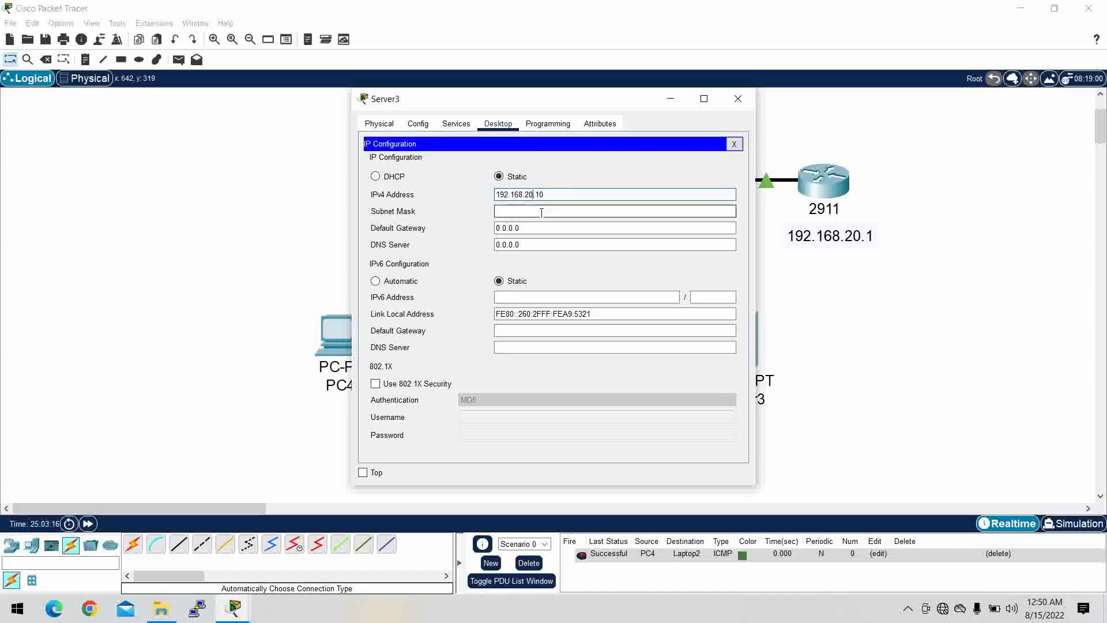
# Step: Give Server3 subnet mask 255.255.255.0 and default gateway 192.168.20.1, then close its window
pyautogui.click(539, 212)
pyautogui.click(527, 245)
pyautogui.click(525, 228)
pyautogui.press('BackSpace')
pyautogui.press('BackSpace')
pyautogui.press('BackSpace')
pyautogui.press('BackSpace')
pyautogui.press('BackSpace')
pyautogui.press('BackSpace')
pyautogui.press('BackSpace')
pyautogui.write('192')
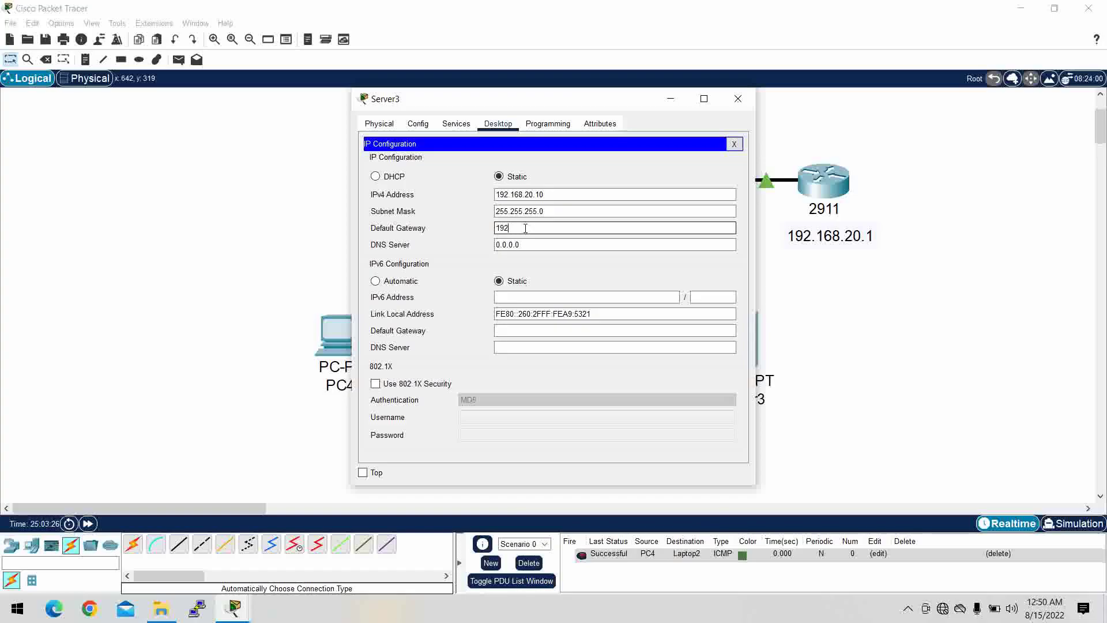
pyautogui.write('.168.20.1')
pyautogui.click(580, 199)
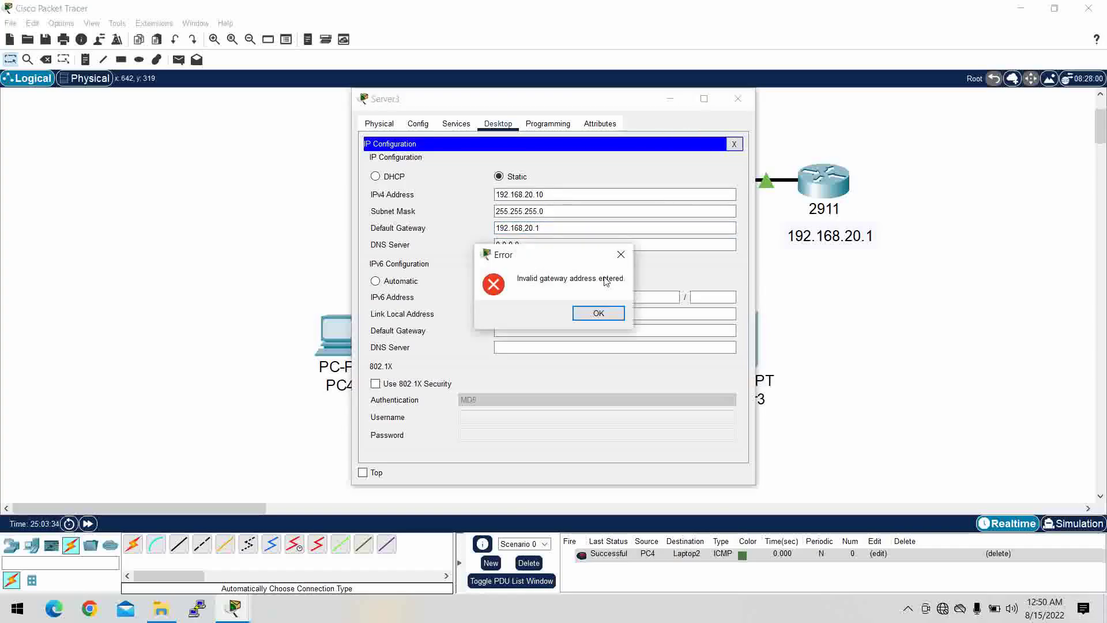
pyautogui.click(598, 313)
pyautogui.write('192.168.20.1')
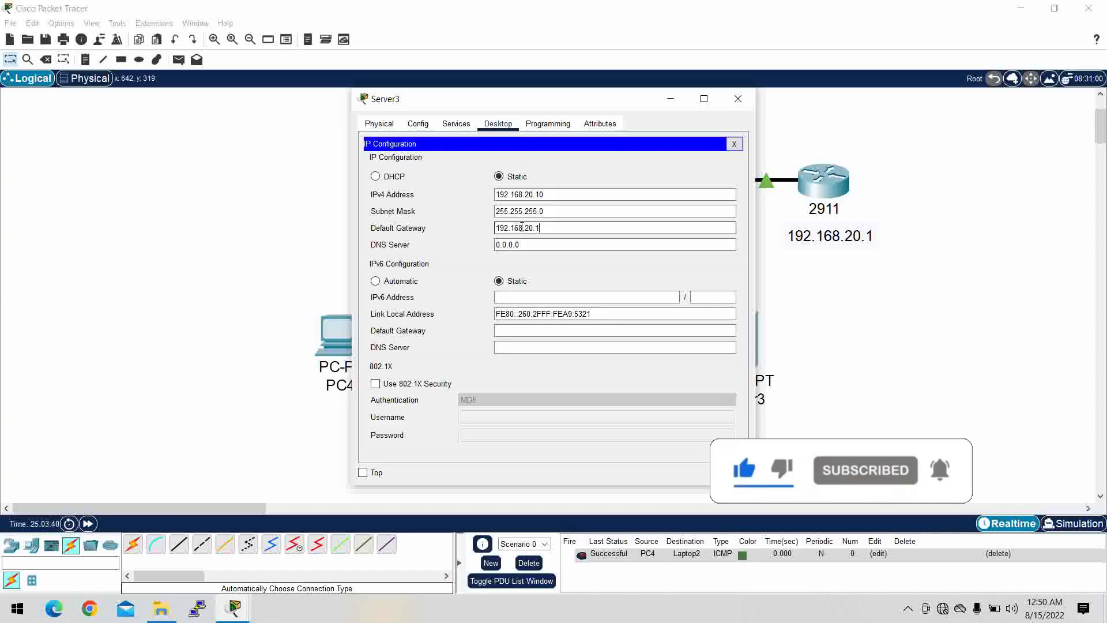
pyautogui.click(740, 107)
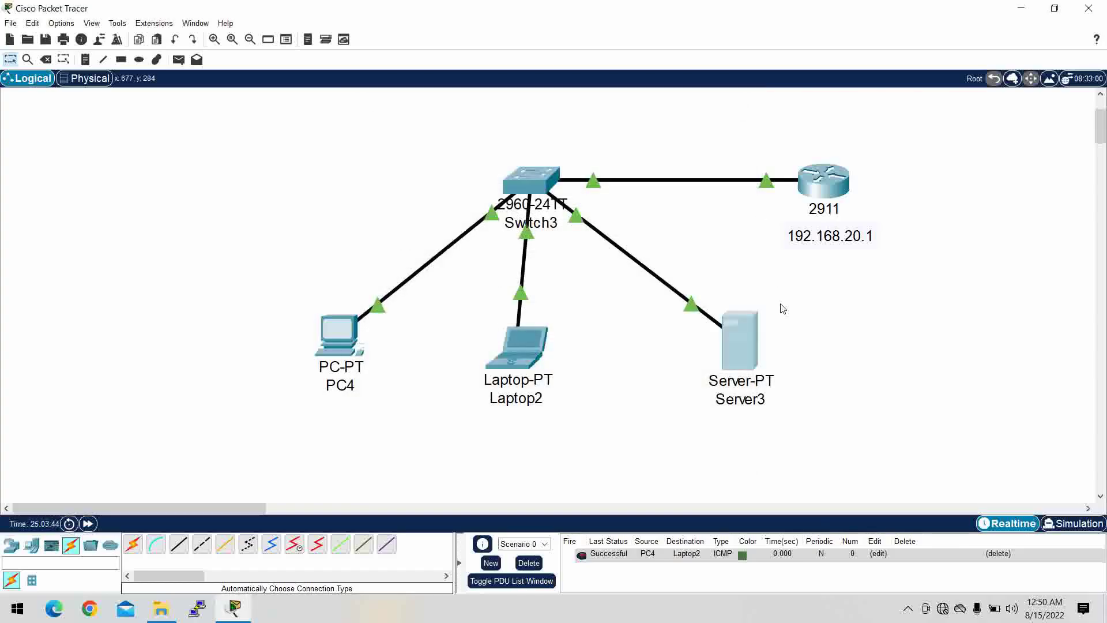
# Step: Reopen Server3 and turn on its DHCP service for FastEthernet0
pyautogui.moveTo(750, 344)
pyautogui.click(744, 331)
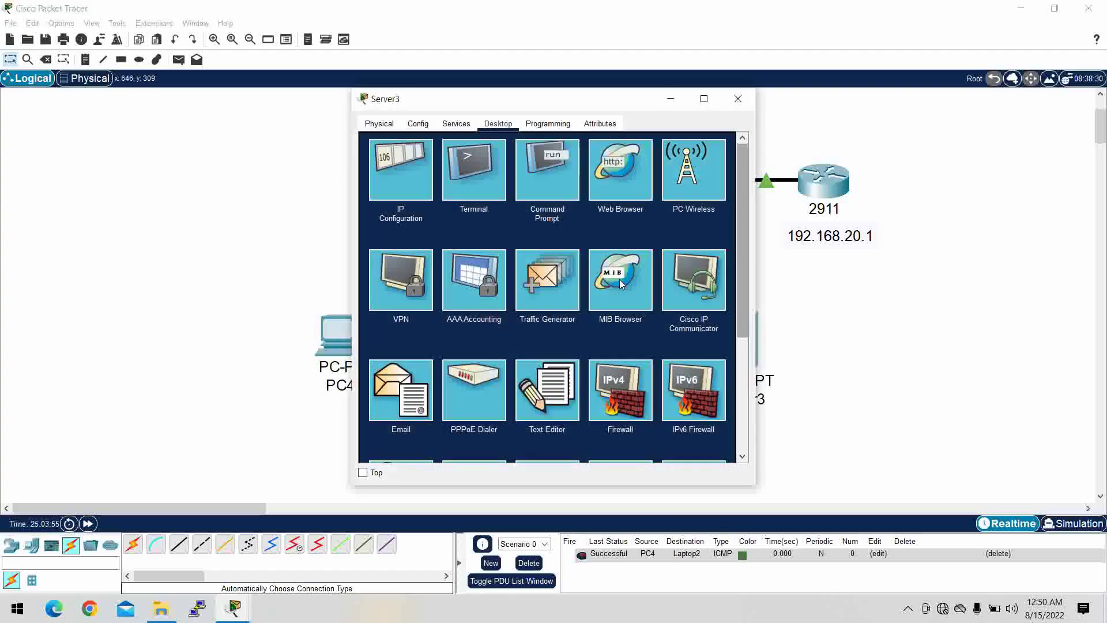
pyautogui.click(457, 126)
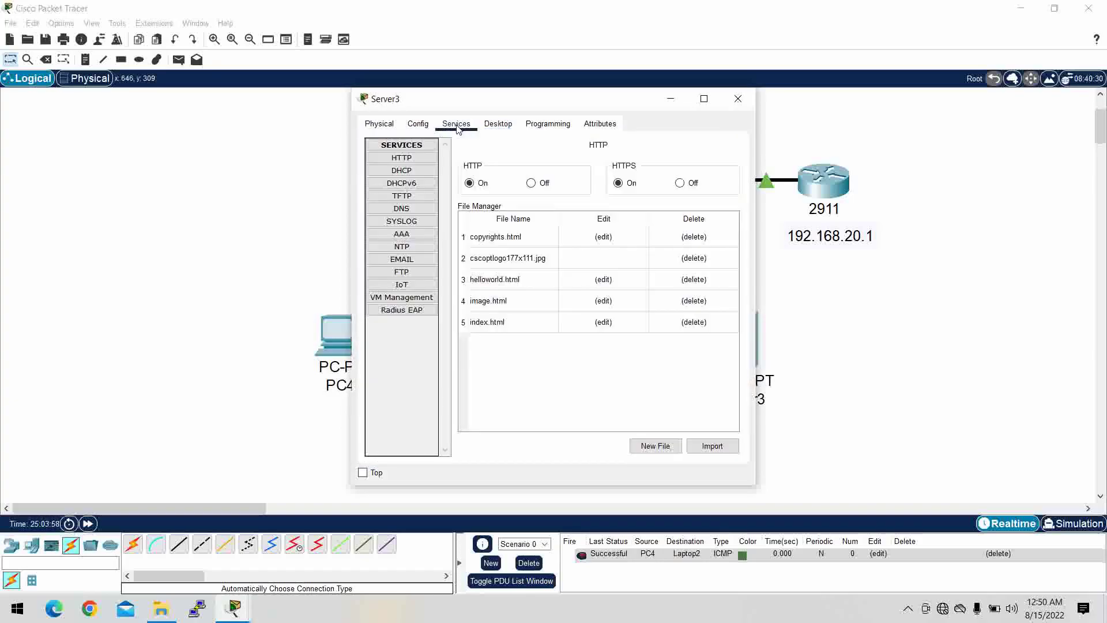
pyautogui.click(425, 172)
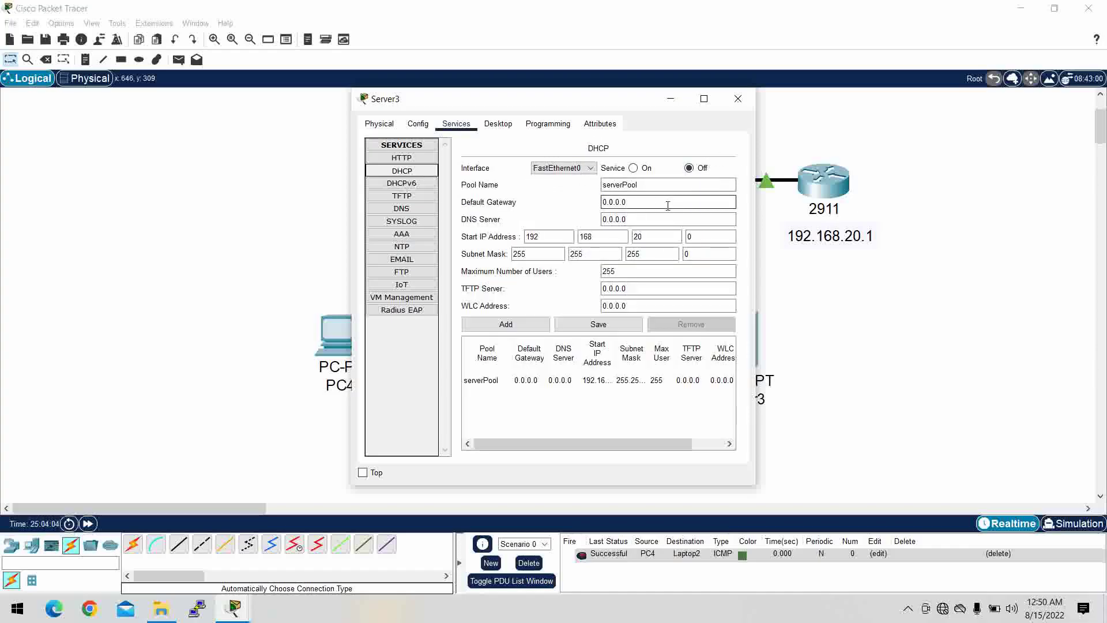
pyautogui.click(632, 168)
# Step: Set serverPool's default gateway to 192.168.20.1 and its start IP address to 192.168.20.11
pyautogui.click(631, 202)
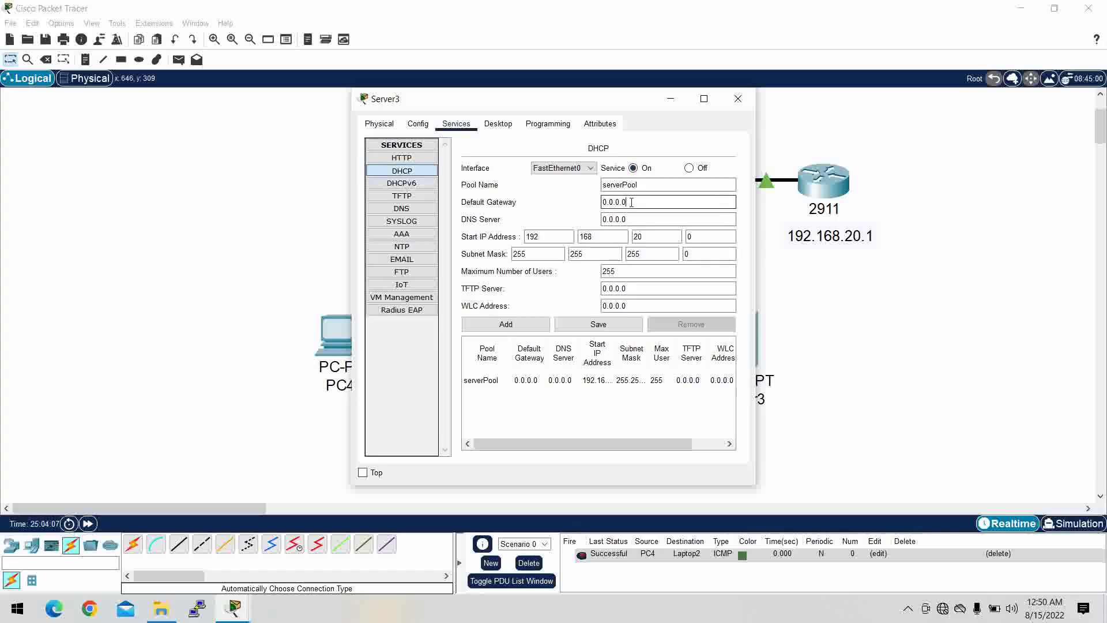
pyautogui.moveTo(631, 202); pyautogui.dragTo(595, 206)
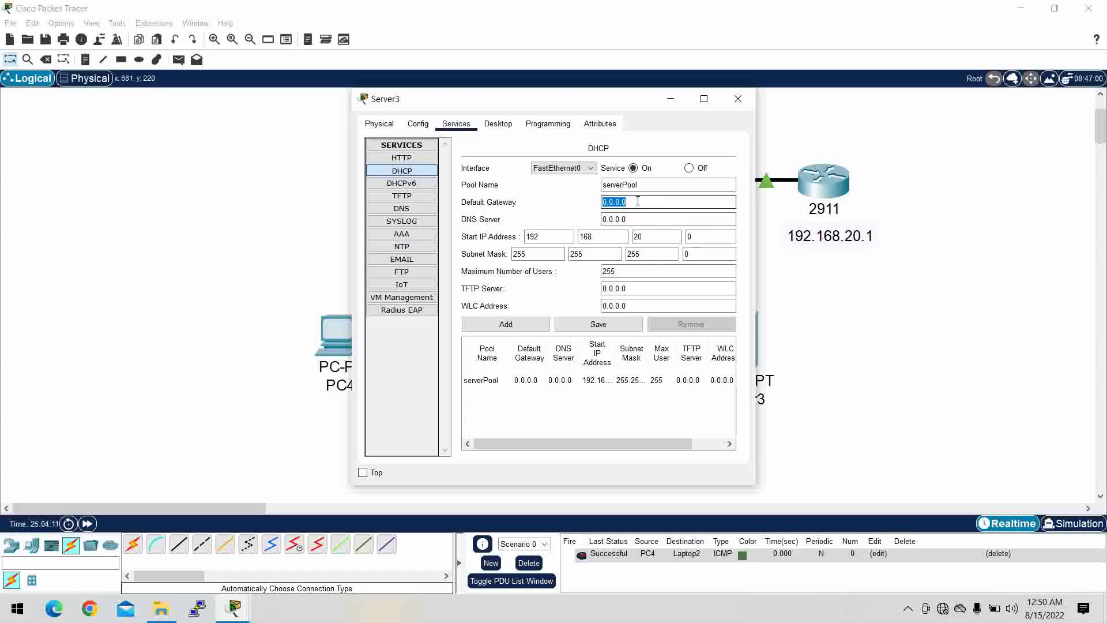
pyautogui.write('192.168.20.1')
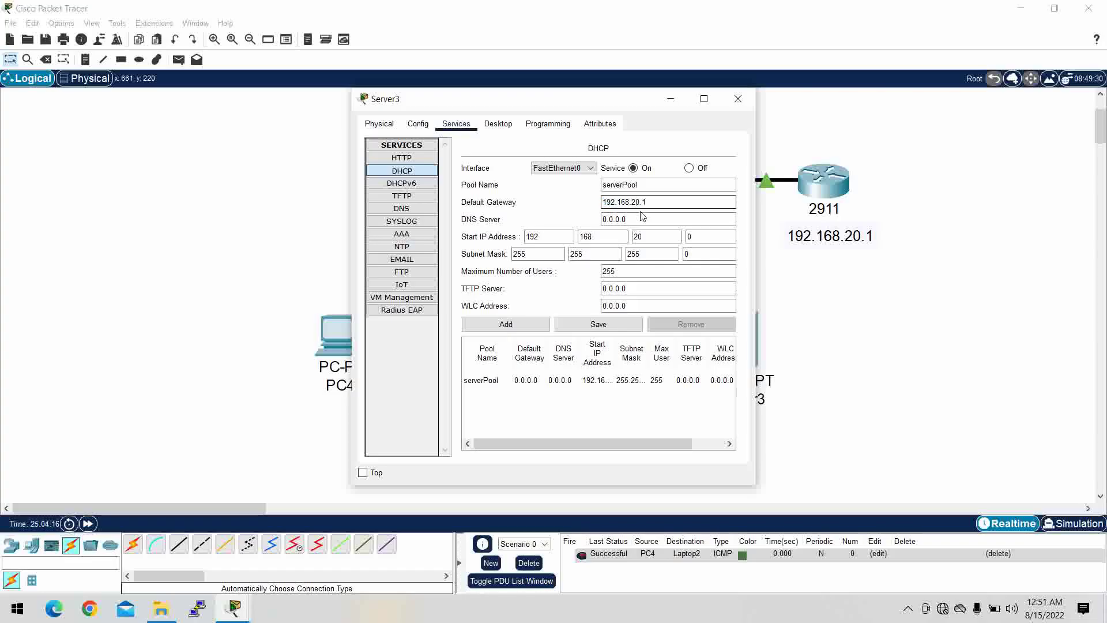
pyautogui.click(641, 218)
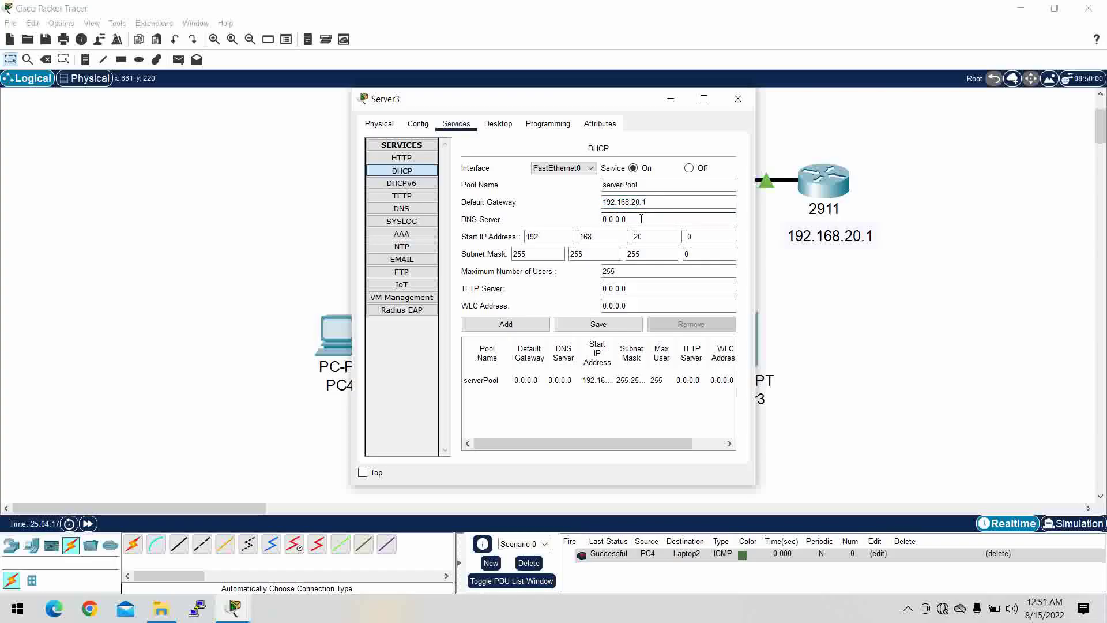
pyautogui.click(692, 239)
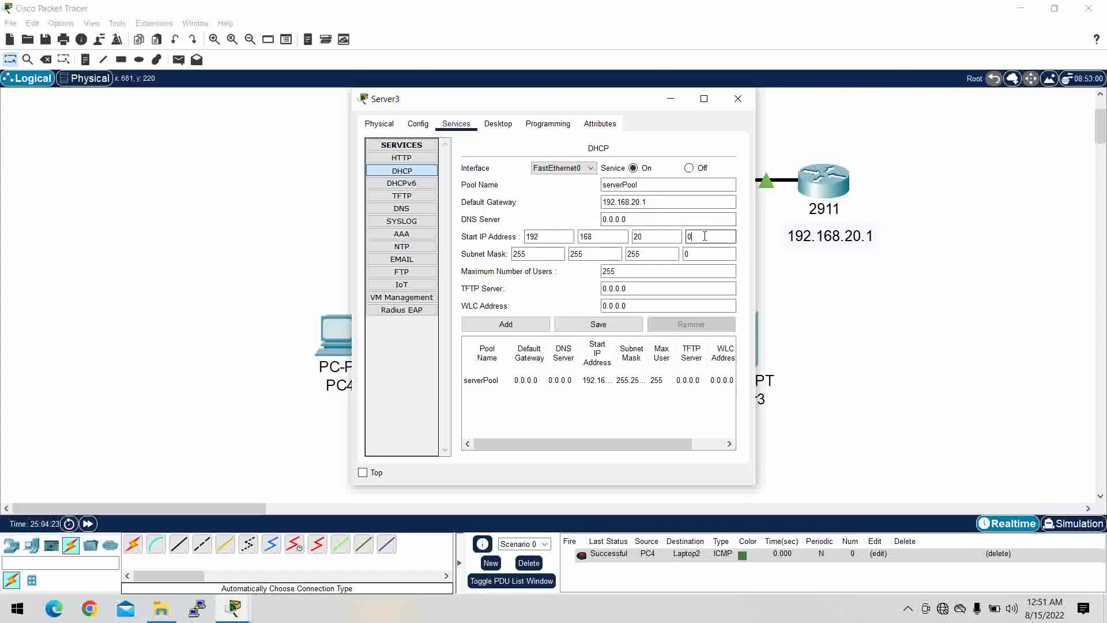
pyautogui.write('11')
# Step: Limit serverPool to a maximum of 200 users, save the pool and close the Server3 window
pyautogui.click(626, 273)
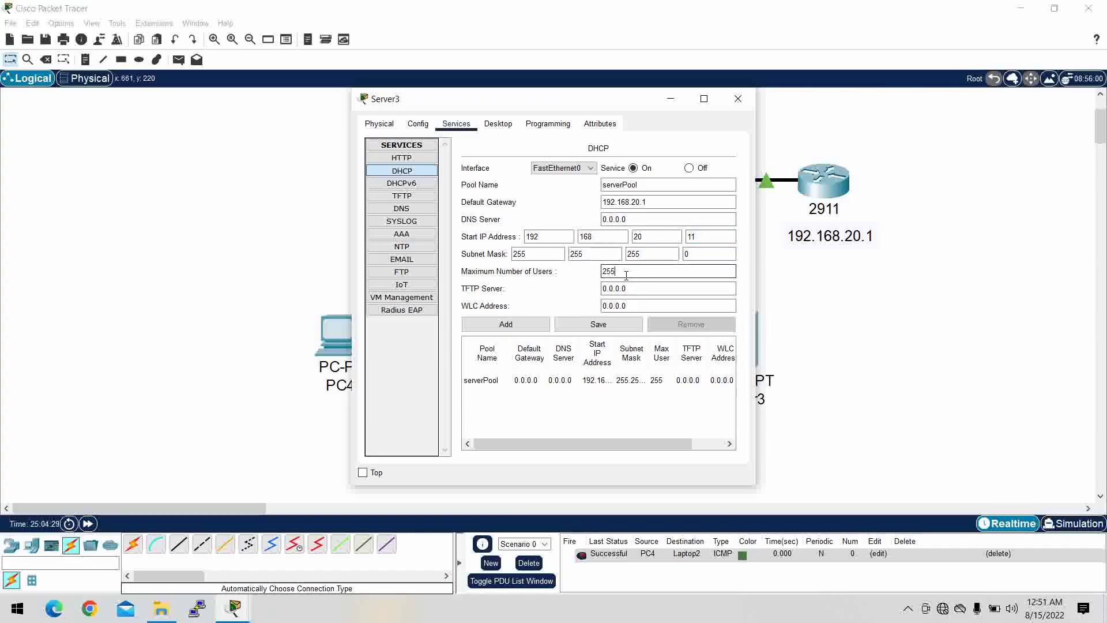
pyautogui.press('BackSpace')
pyautogui.press('BackSpace')
pyautogui.write('00')
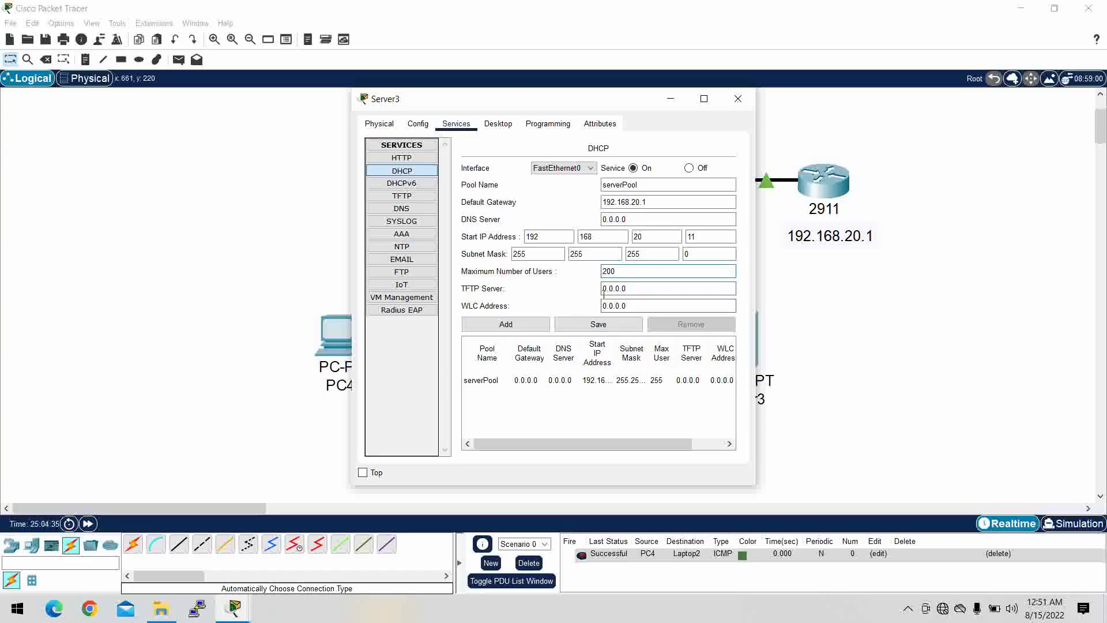
pyautogui.click(601, 327)
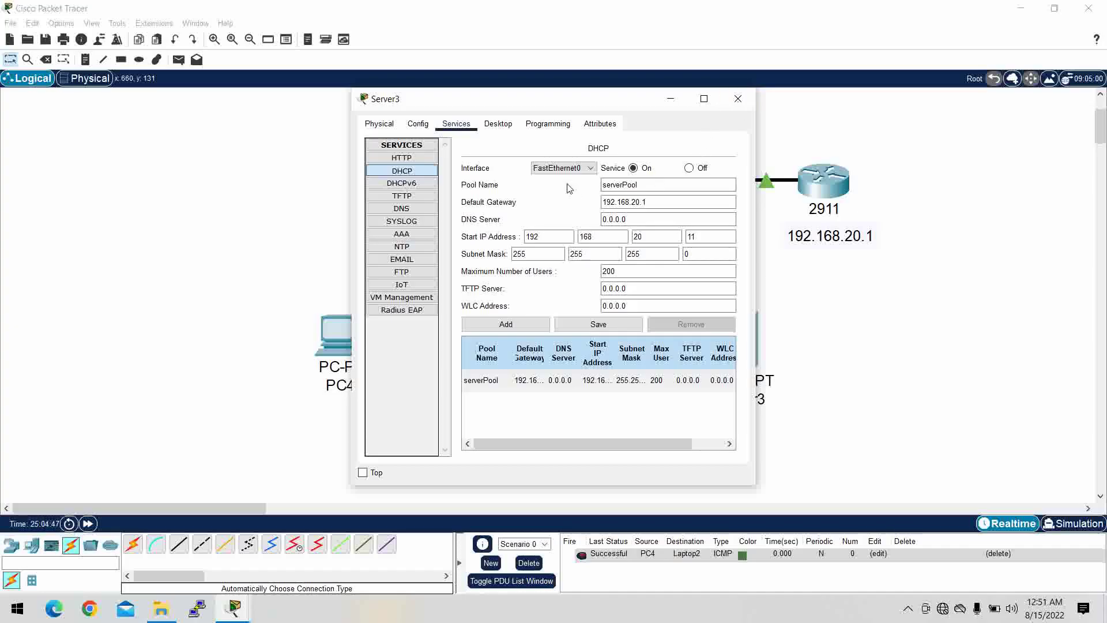
pyautogui.click(430, 174)
pyautogui.click(738, 99)
# Step: Renew PC4's IPv4 addressing by switching its IP configuration to Static and back to DHCP, and close its window
pyautogui.click(331, 342)
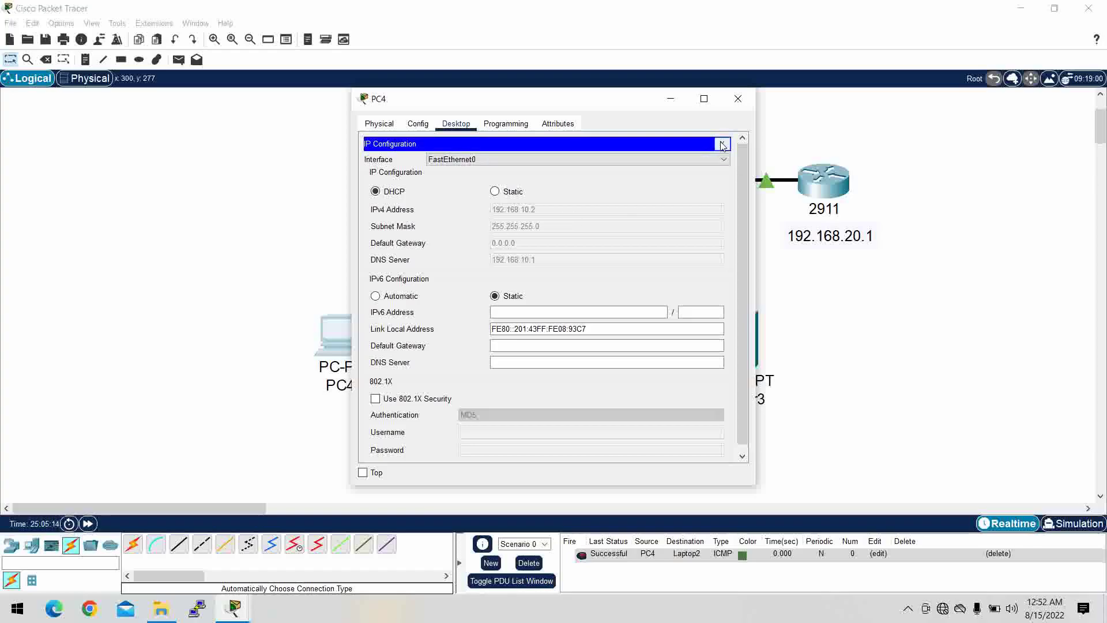
pyautogui.click(491, 192)
pyautogui.click(388, 191)
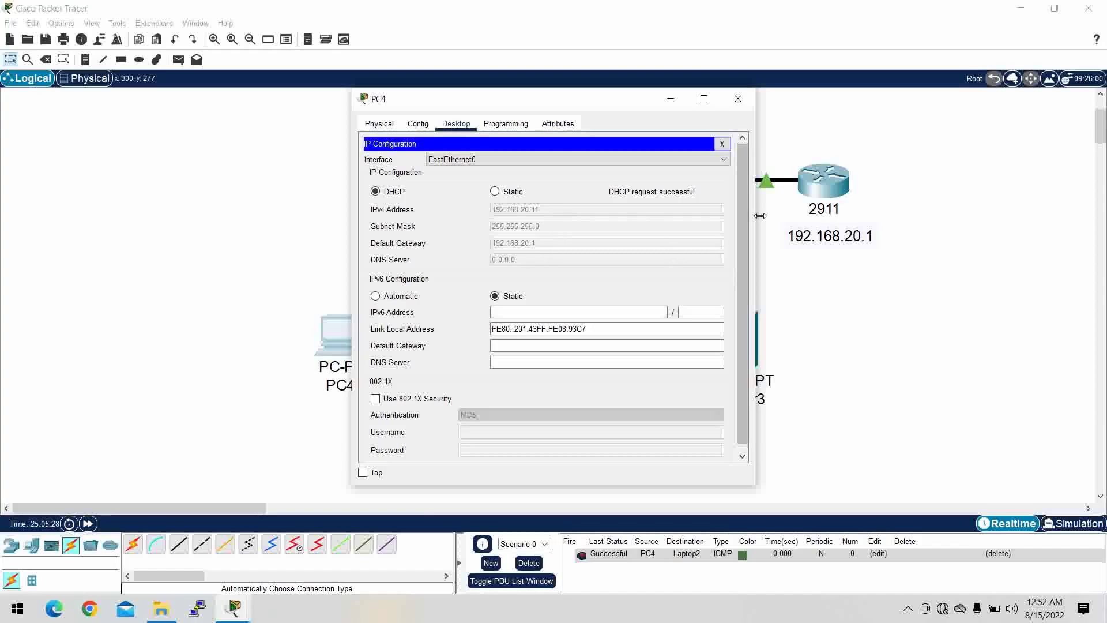
pyautogui.click(739, 100)
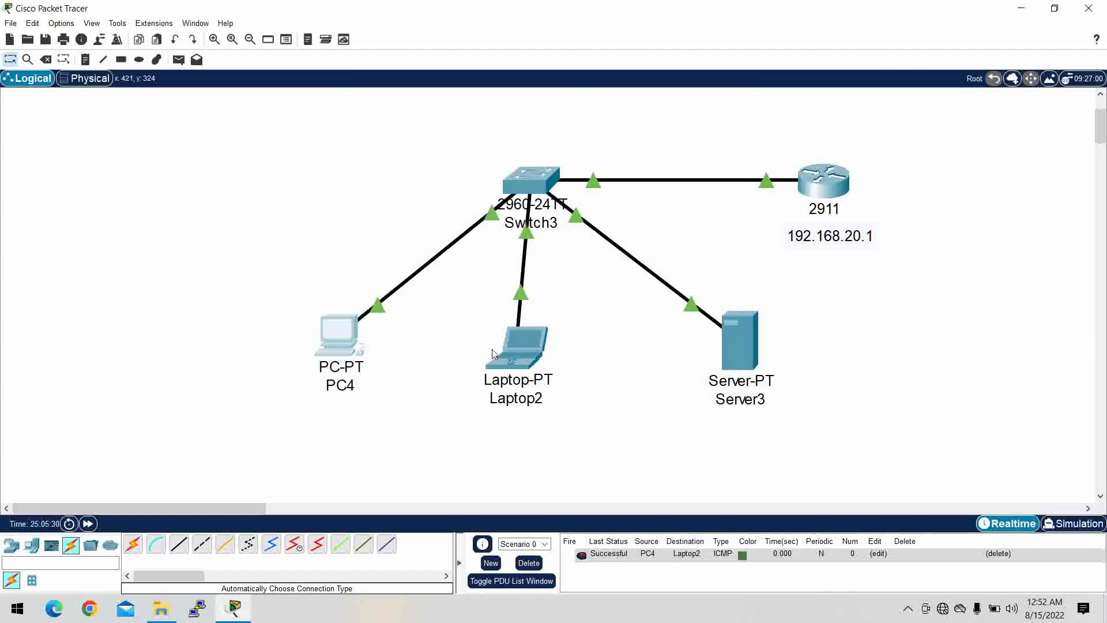
# Step: Open Laptop2's IP configuration, switch it to Static and back to DHCP to request a new lease, and close its window
pyautogui.click(510, 357)
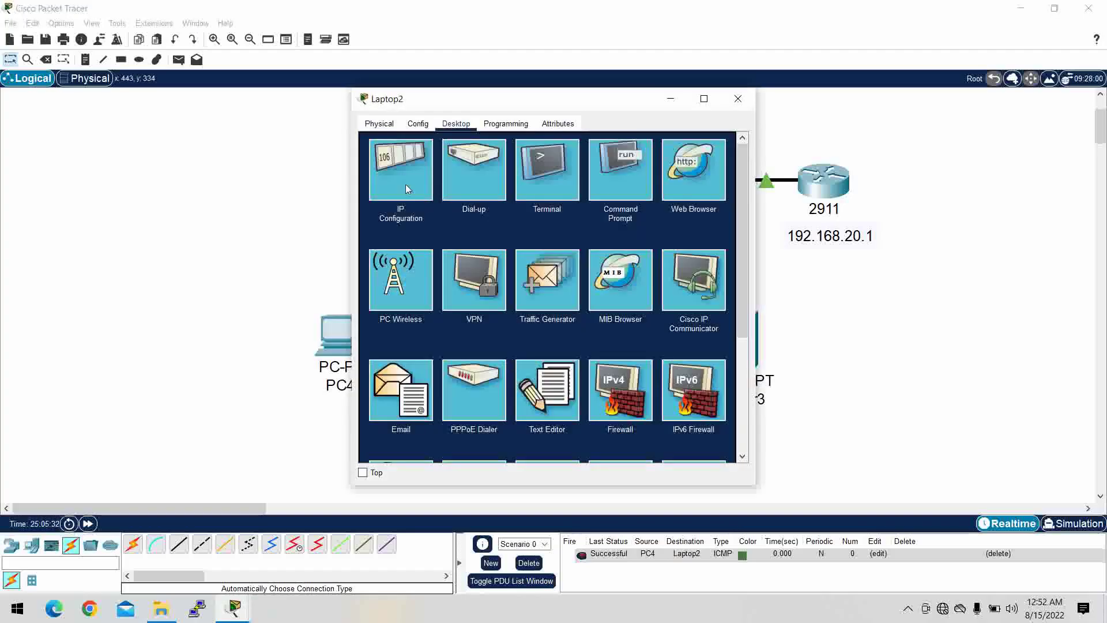
pyautogui.click(406, 184)
pyautogui.click(495, 192)
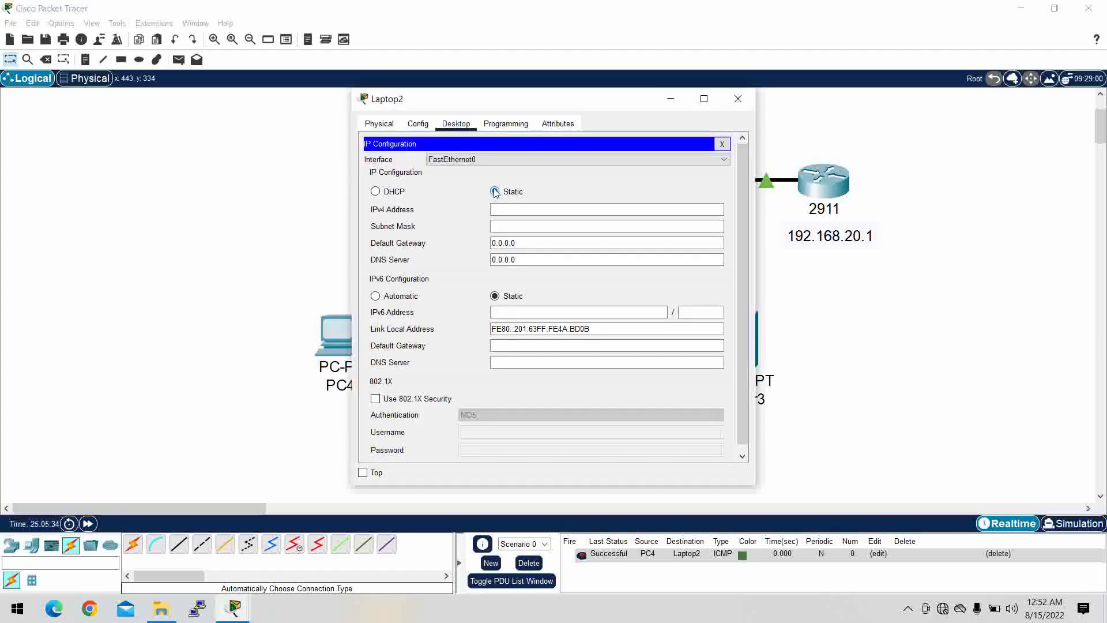
pyautogui.click(394, 192)
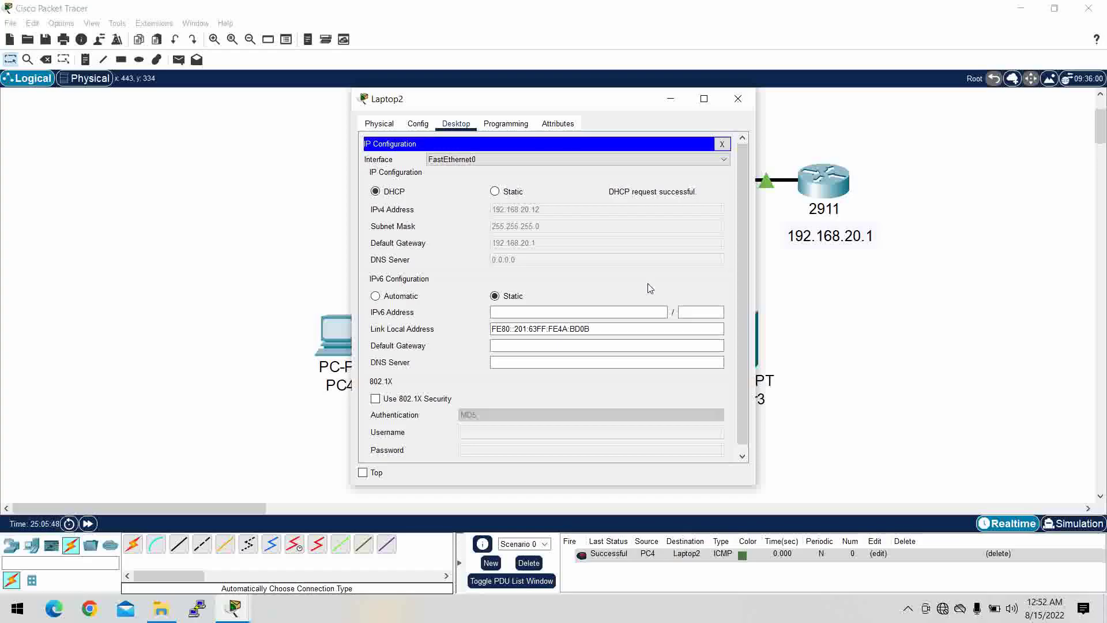
pyautogui.click(738, 100)
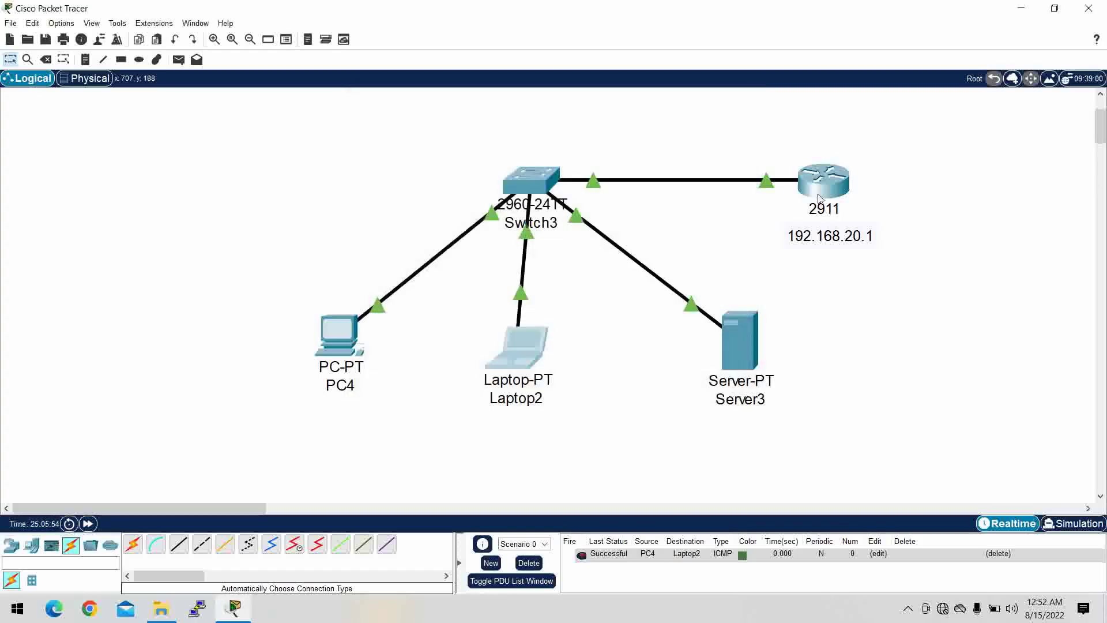